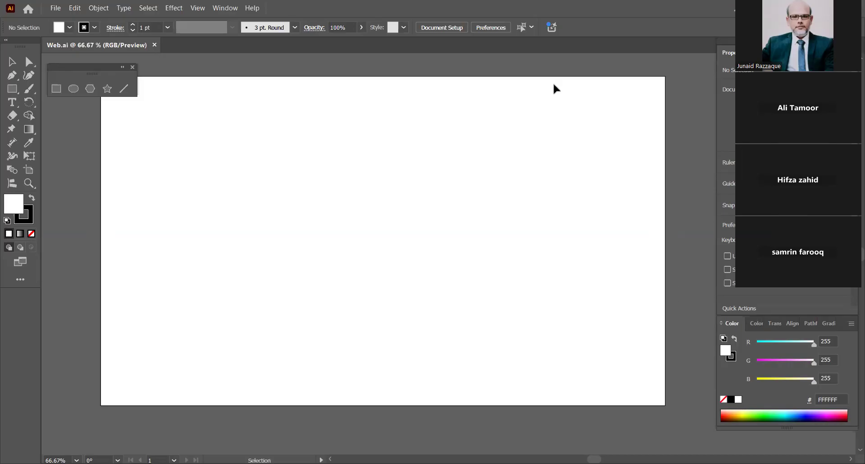
Step: Close the floating shape tools panel
{"action": "key", "text": "space"}
{"action": "mouse_move", "coordinate": [344, 149]}
{"action": "left_mouse_down"}
{"action": "mouse_move", "coordinate": [348, 171]}
{"action": "mouse_move", "coordinate": [351, 156]}
{"action": "left_mouse_up"}
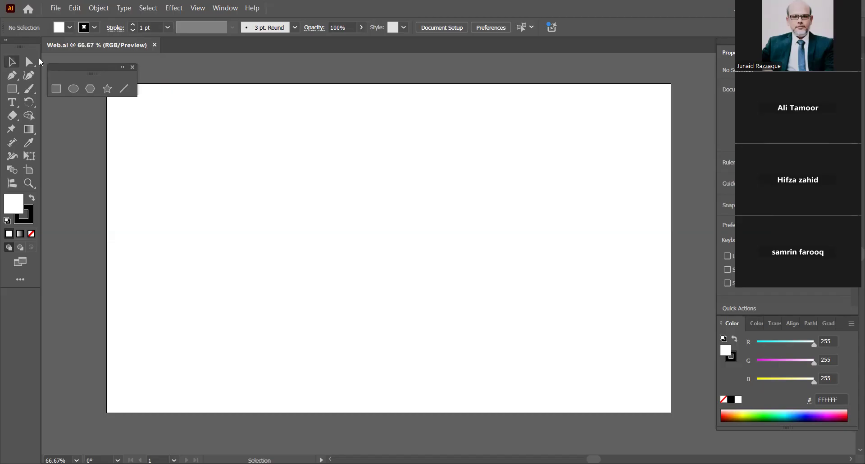
{"action": "left_click", "coordinate": [133, 67]}
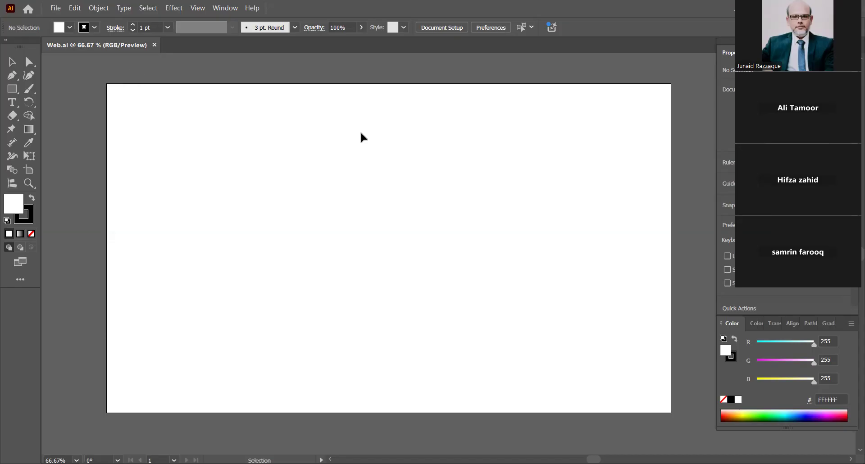
{"action": "key", "text": "space"}
{"action": "mouse_move", "coordinate": [371, 157]}
{"action": "left_mouse_down"}
{"action": "mouse_move", "coordinate": [334, 168]}
{"action": "mouse_move", "coordinate": [368, 158]}
{"action": "left_mouse_up"}
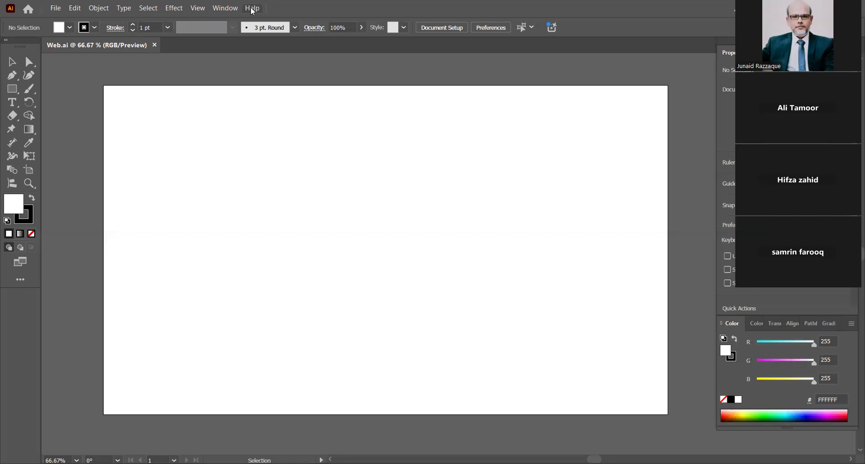
{"action": "left_click", "coordinate": [54, 9]}
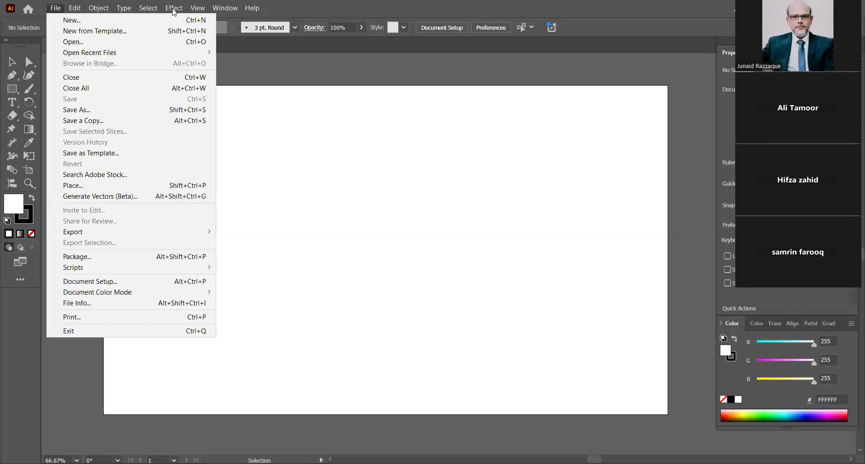
{"action": "left_click", "coordinate": [232, 10]}
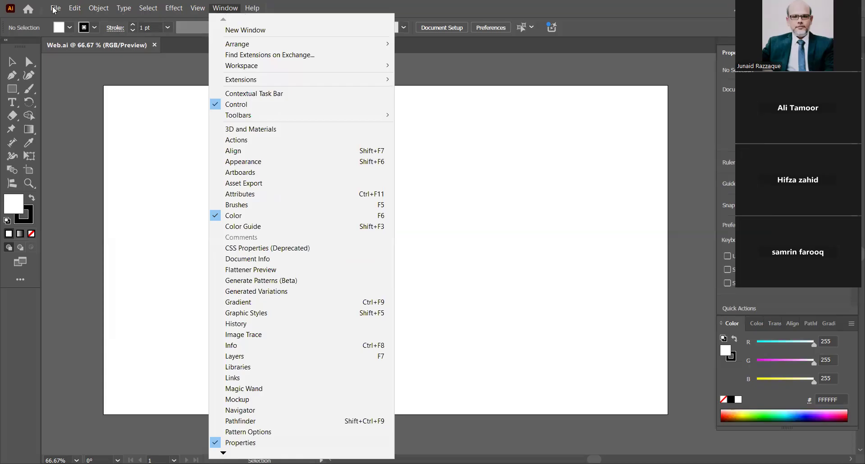
{"action": "left_click", "coordinate": [251, 9]}
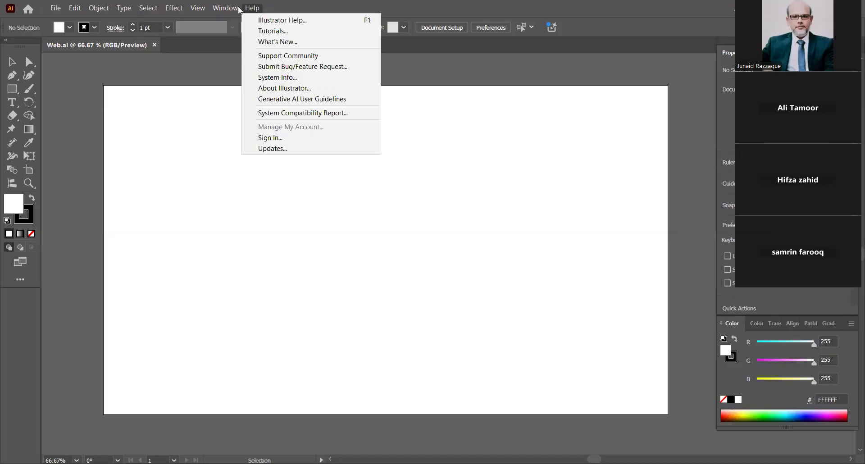
{"action": "left_click", "coordinate": [55, 8]}
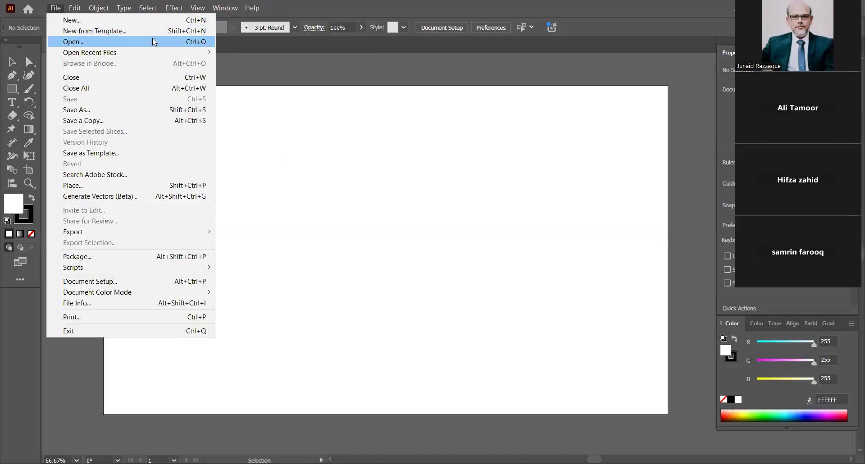
{"action": "left_click", "coordinate": [245, 69]}
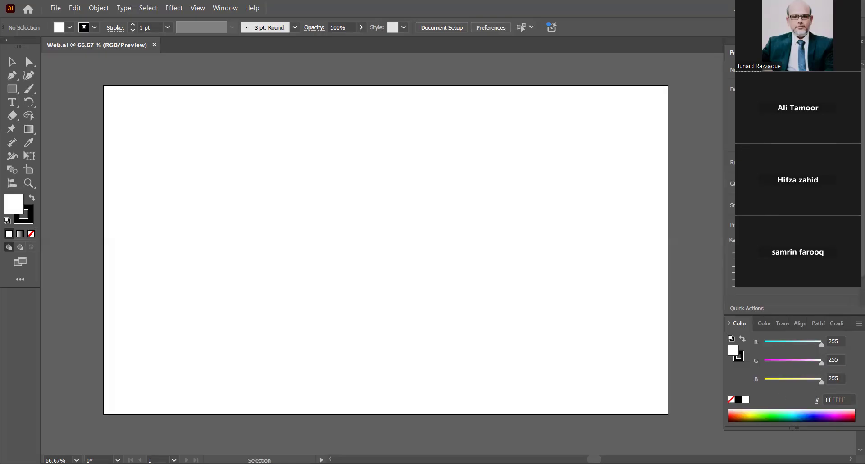
{"action": "left_click", "coordinate": [772, 53]}
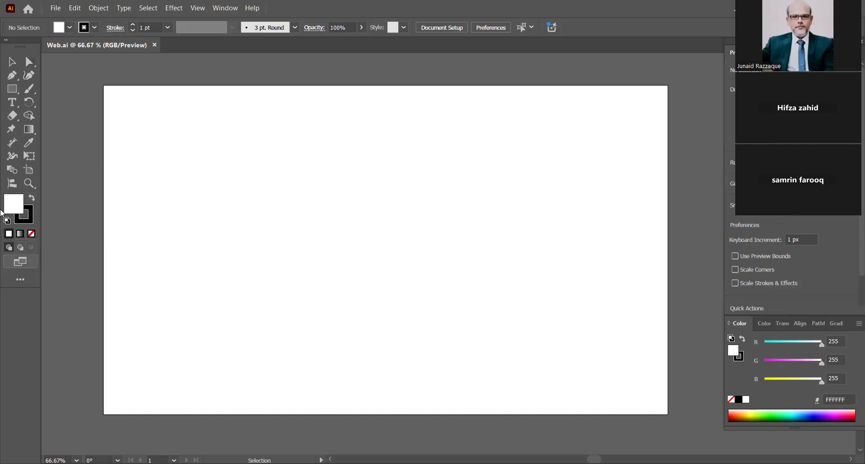
Step: Detach the shape tools group as a floating panel and place it beside the artboard's upper-left corner
{"action": "left_click", "coordinate": [17, 94]}
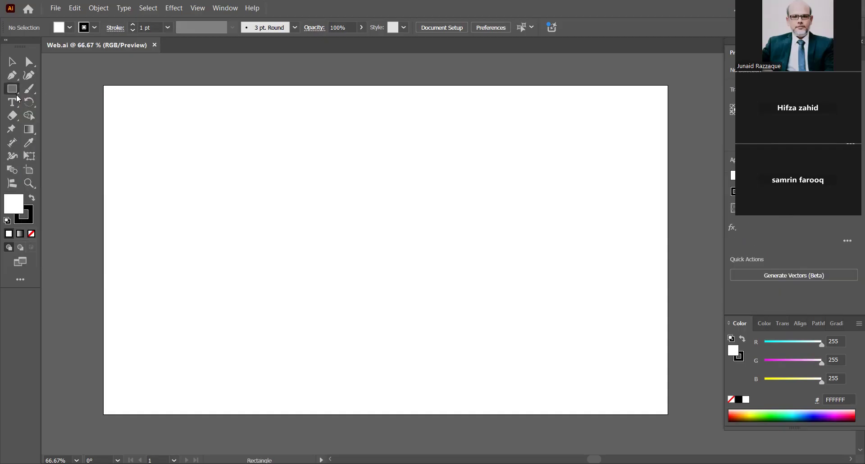
{"action": "left_click", "coordinate": [18, 97]}
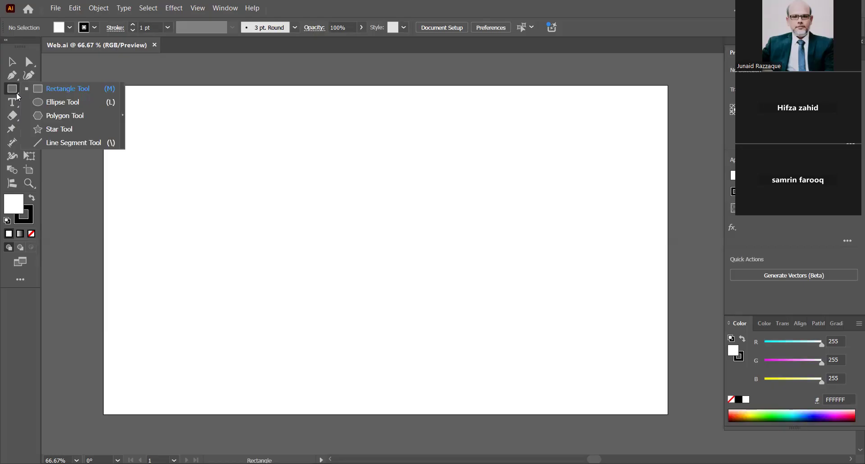
{"action": "left_click", "coordinate": [123, 118]}
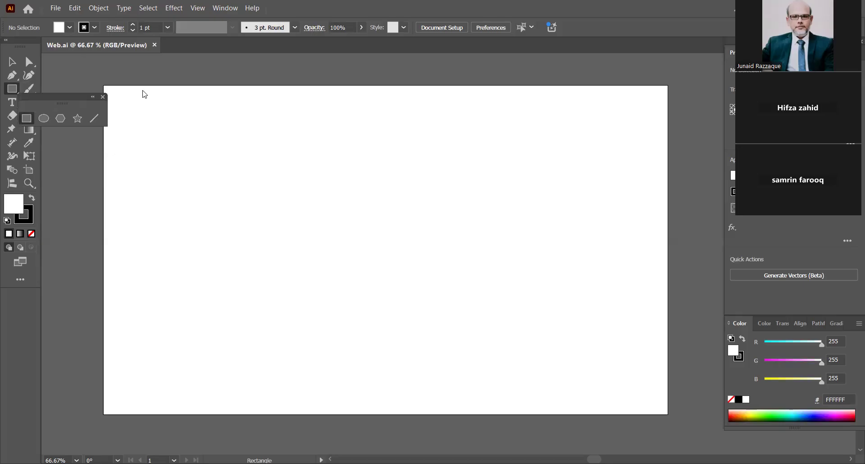
{"action": "left_click_drag", "start_coordinate": [68, 100], "coordinate": [154, 93]}
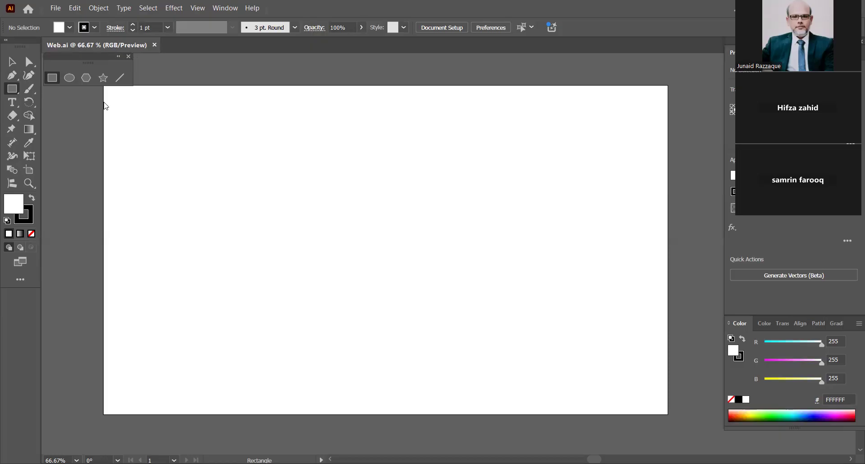
{"action": "left_click_drag", "start_coordinate": [74, 55], "coordinate": [77, 57]}
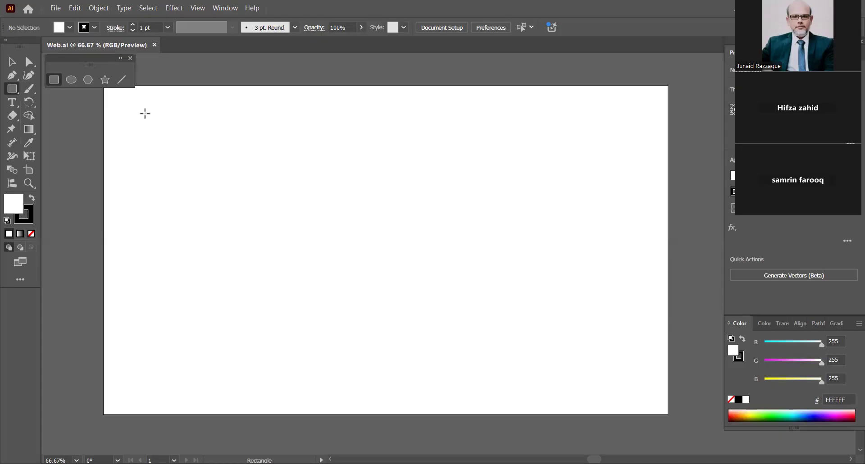
Step: Draw a square in the artboard's upper-left area and a circle about 173 px in diameter beside it
{"action": "left_click_drag", "start_coordinate": [145, 114], "coordinate": [270, 237]}
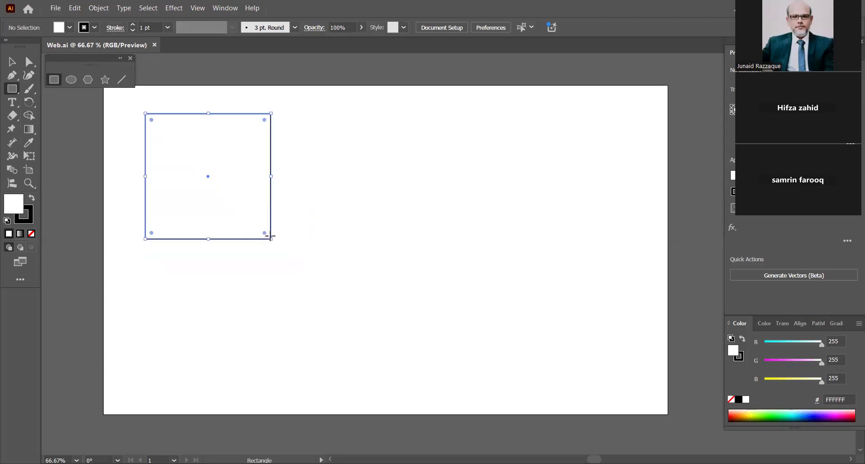
{"action": "left_click", "coordinate": [72, 82]}
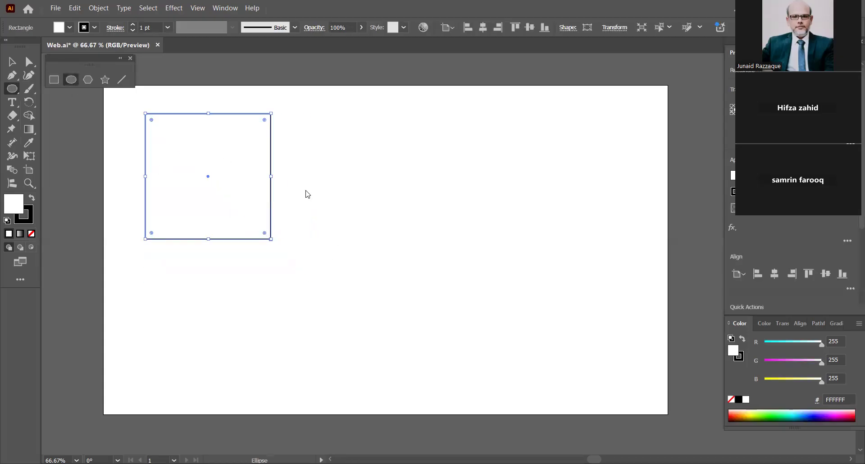
{"action": "left_click_drag", "start_coordinate": [312, 129], "coordinate": [414, 205]}
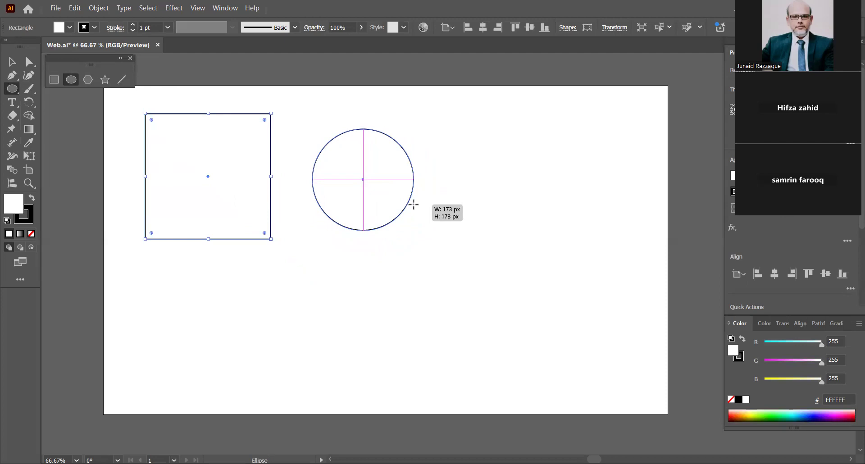
{"action": "left_click_drag", "start_coordinate": [413, 204], "coordinate": [413, 204]}
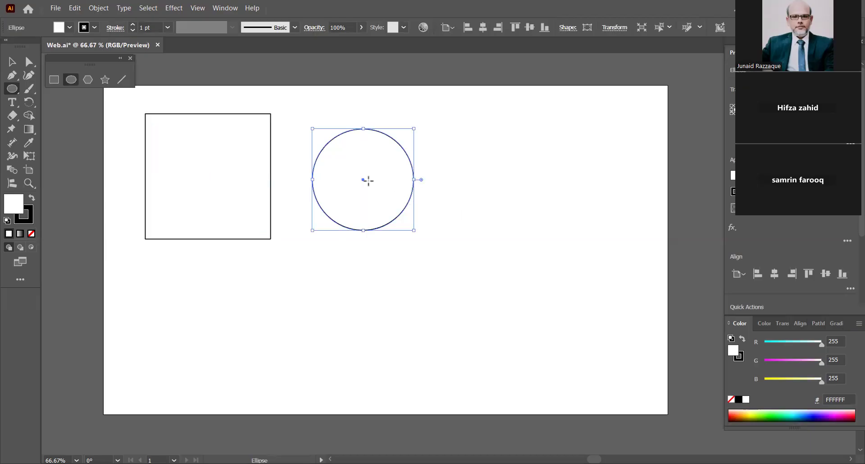
{"action": "mouse_move", "coordinate": [364, 179]}
{"action": "left_mouse_down"}
{"action": "mouse_move", "coordinate": [405, 169]}
{"action": "mouse_move", "coordinate": [328, 162]}
{"action": "mouse_move", "coordinate": [350, 172]}
{"action": "left_mouse_up"}
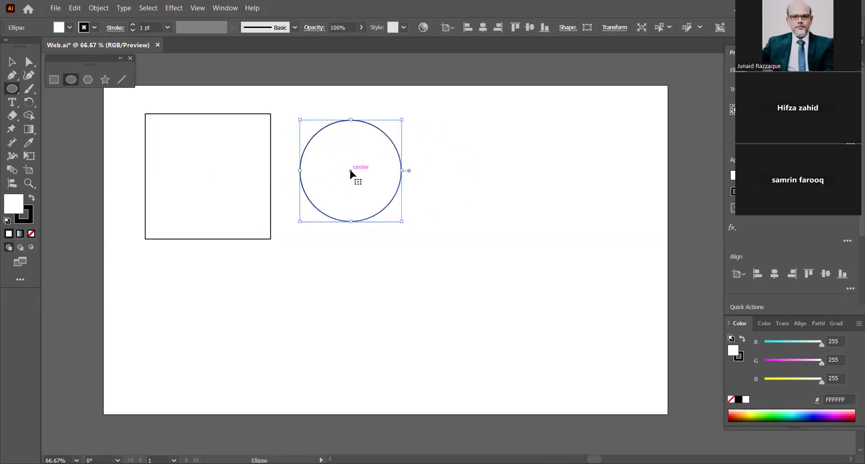
Step: Draw a hexagon and move it to the right of the circle, level with the circle's center
{"action": "left_click", "coordinate": [89, 80]}
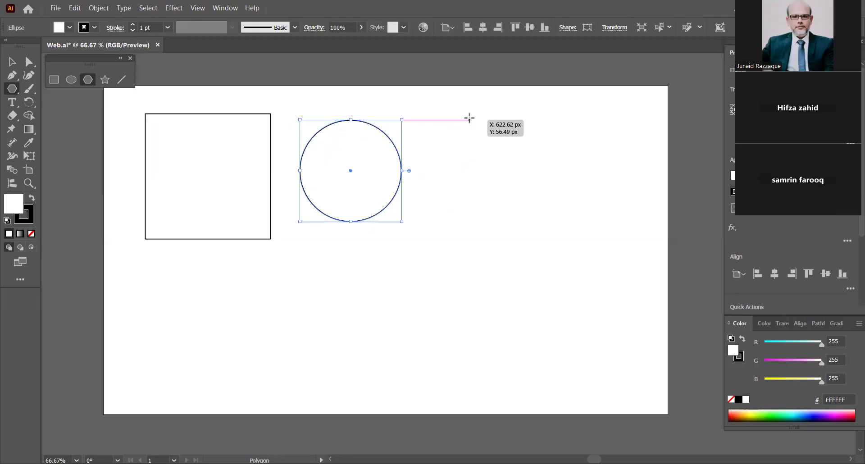
{"action": "left_click_drag", "start_coordinate": [470, 118], "coordinate": [503, 159]}
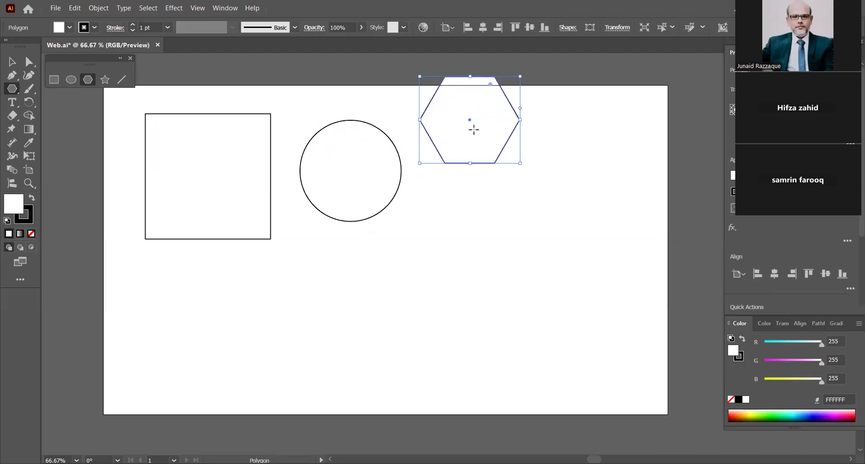
{"action": "left_click_drag", "start_coordinate": [471, 119], "coordinate": [482, 171]}
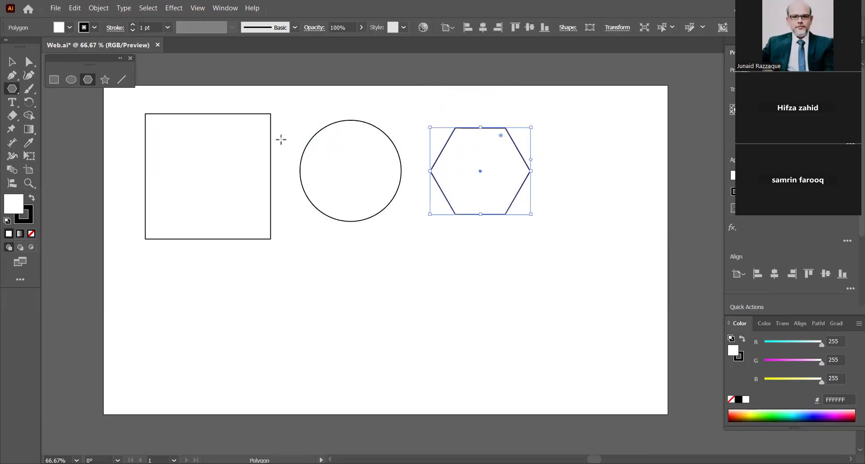
Step: Draw a tilted five-pointed star in the lower-right area of the artboard, below the hexagon
{"action": "left_click", "coordinate": [105, 80]}
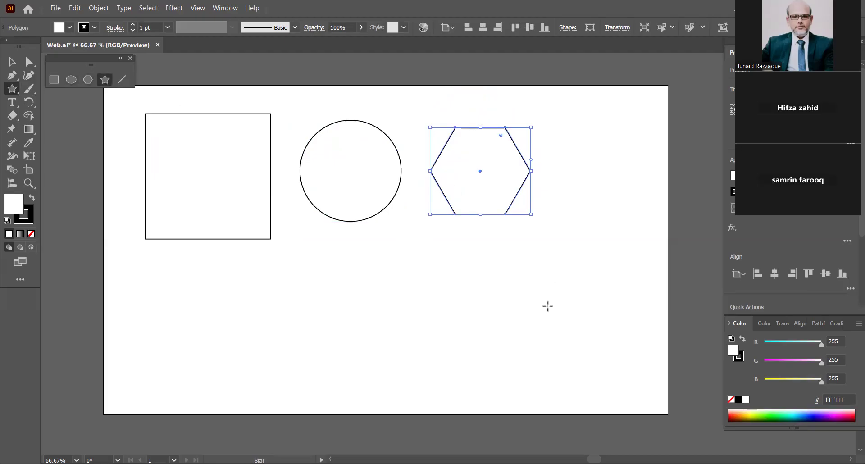
{"action": "left_click_drag", "start_coordinate": [528, 272], "coordinate": [585, 331]}
{"action": "left_click_drag", "start_coordinate": [528, 272], "coordinate": [555, 310]}
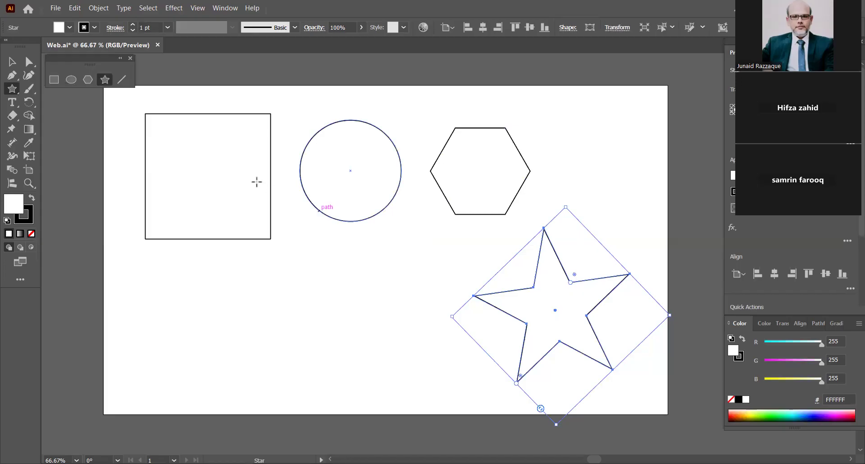
Step: Use the Selection tool to select the square, circle, hexagon and star individually, one after another
{"action": "left_click", "coordinate": [11, 62]}
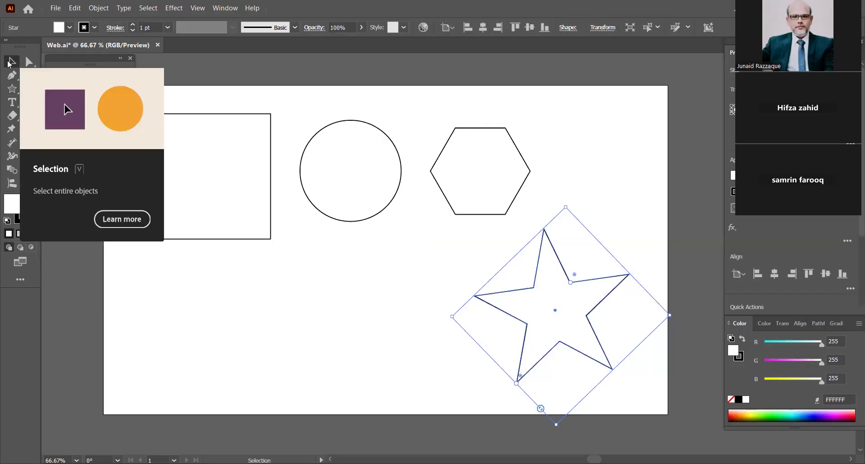
{"action": "left_click", "coordinate": [210, 168]}
{"action": "left_click", "coordinate": [376, 182]}
{"action": "left_click", "coordinate": [493, 161]}
{"action": "left_click", "coordinate": [585, 315]}
{"action": "left_click", "coordinate": [348, 161]}
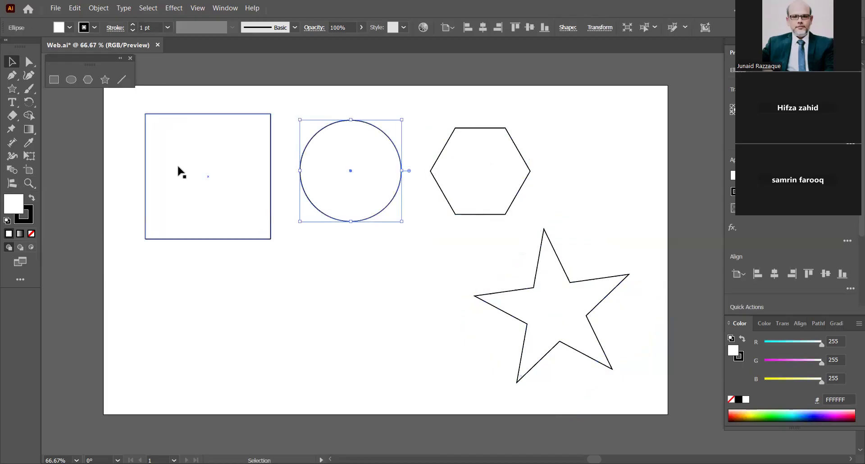
{"action": "left_click", "coordinate": [203, 163]}
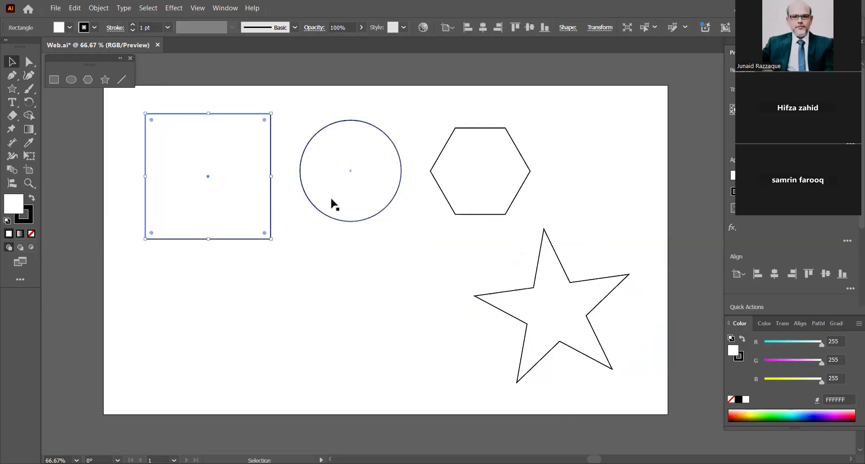
{"action": "left_click", "coordinate": [341, 170]}
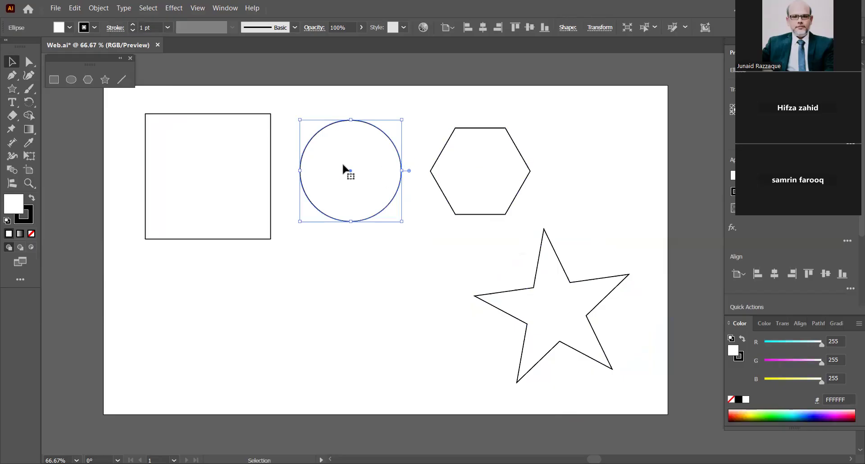
{"action": "left_click", "coordinate": [190, 165]}
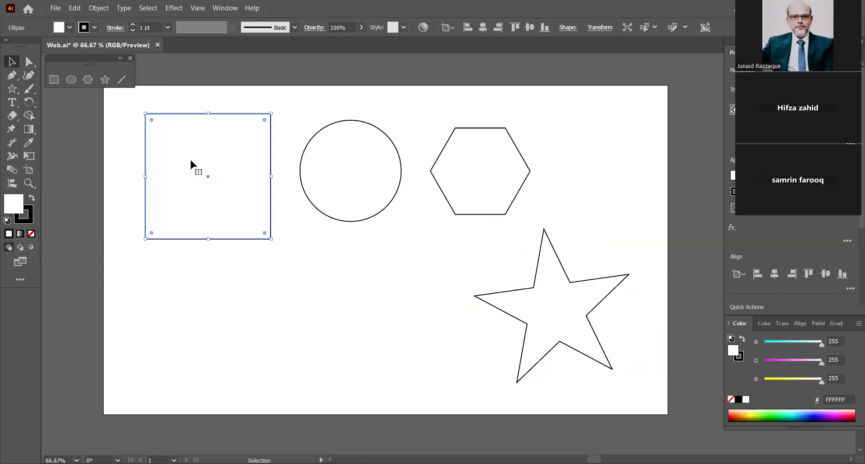
{"action": "left_click", "coordinate": [343, 162]}
{"action": "left_click", "coordinate": [489, 174]}
{"action": "left_click", "coordinate": [559, 308]}
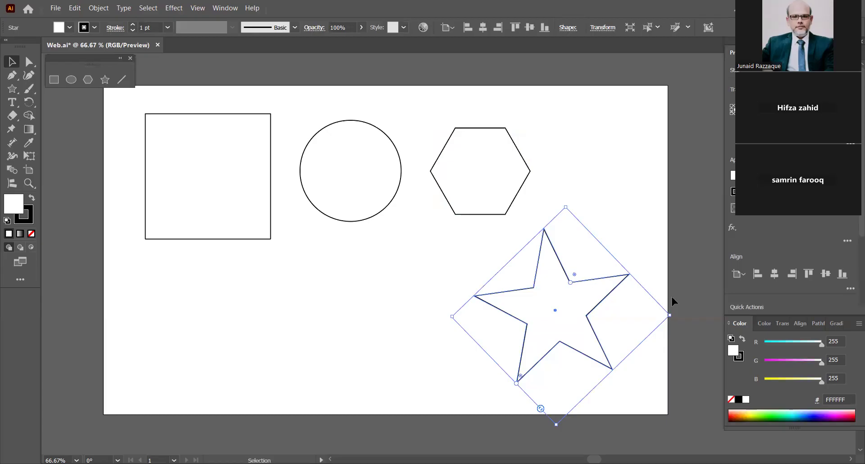
{"action": "left_click", "coordinate": [485, 178]}
{"action": "left_click", "coordinate": [350, 170]}
{"action": "left_click", "coordinate": [208, 165]}
{"action": "left_click", "coordinate": [357, 170]}
{"action": "left_click", "coordinate": [498, 177]}
{"action": "left_click", "coordinate": [529, 278]}
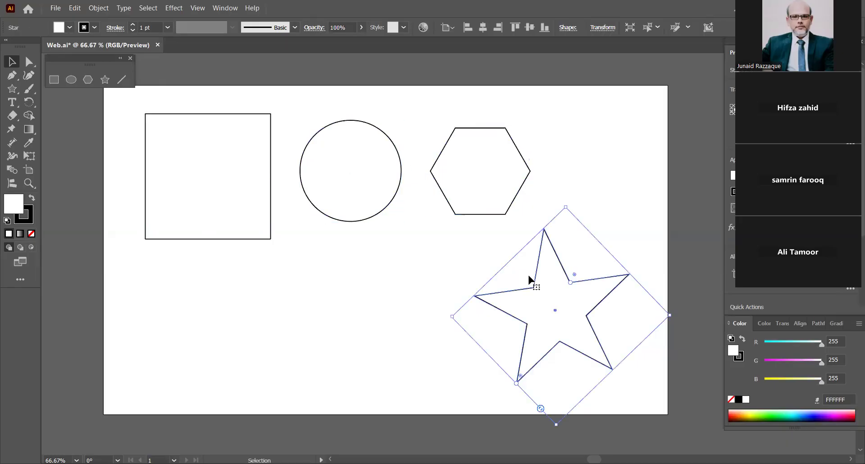
{"action": "left_click", "coordinate": [483, 171]}
{"action": "left_click", "coordinate": [357, 158]}
Step: Fill the square with bright red, hex FC0303
{"action": "left_click", "coordinate": [188, 155]}
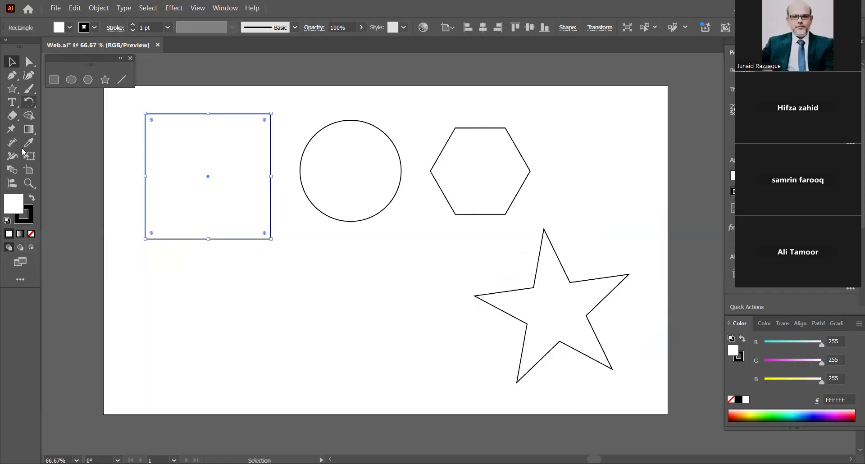
{"action": "double_click", "coordinate": [15, 208]}
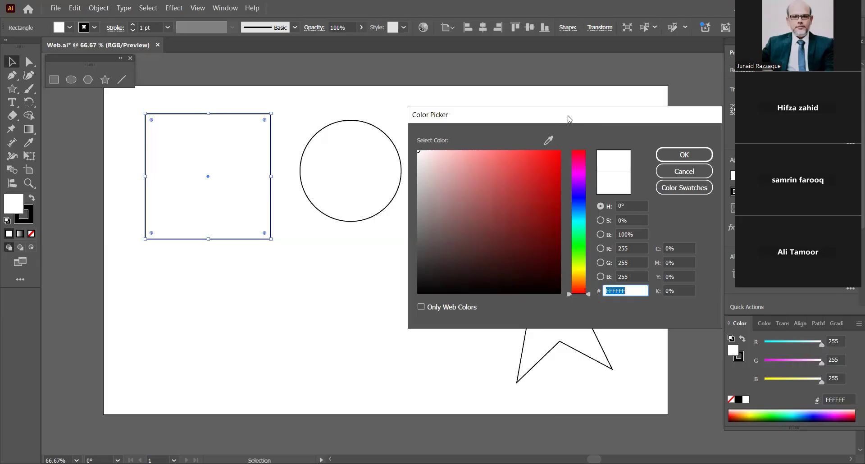
{"action": "left_click_drag", "start_coordinate": [568, 118], "coordinate": [641, 78]}
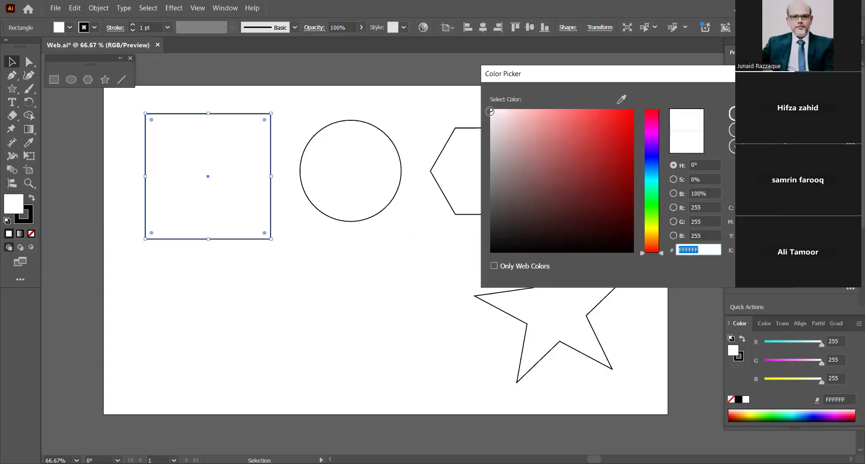
{"action": "mouse_move", "coordinate": [490, 111]}
{"action": "left_mouse_down"}
{"action": "mouse_move", "coordinate": [554, 118]}
{"action": "mouse_move", "coordinate": [631, 110]}
{"action": "mouse_move", "coordinate": [631, 247]}
{"action": "mouse_move", "coordinate": [494, 248]}
{"action": "mouse_move", "coordinate": [491, 193]}
{"action": "mouse_move", "coordinate": [526, 174]}
{"action": "mouse_move", "coordinate": [568, 170]}
{"action": "mouse_move", "coordinate": [491, 112]}
{"action": "left_mouse_up"}
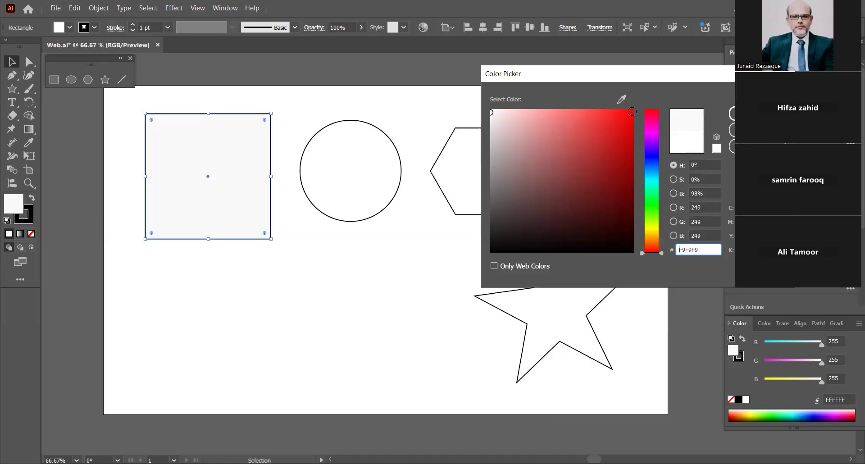
{"action": "left_click", "coordinate": [632, 110]}
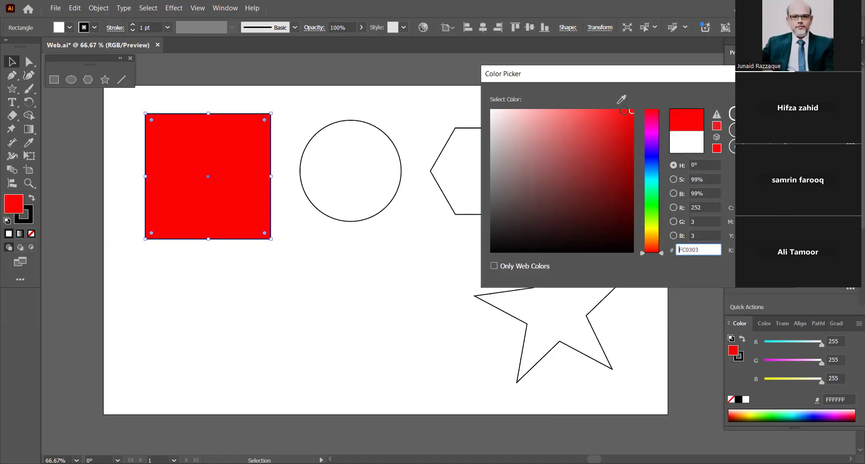
{"action": "left_click", "coordinate": [757, 114]}
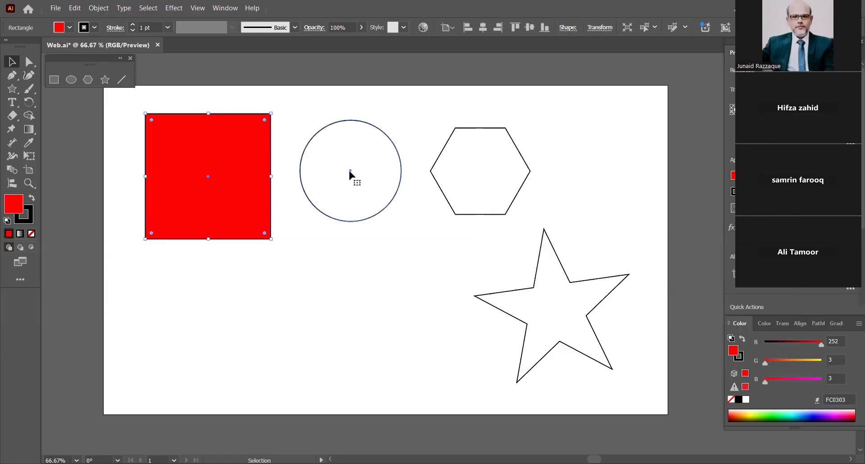
Step: Fill the circle with the orange swatch F7931E
{"action": "left_click", "coordinate": [350, 174]}
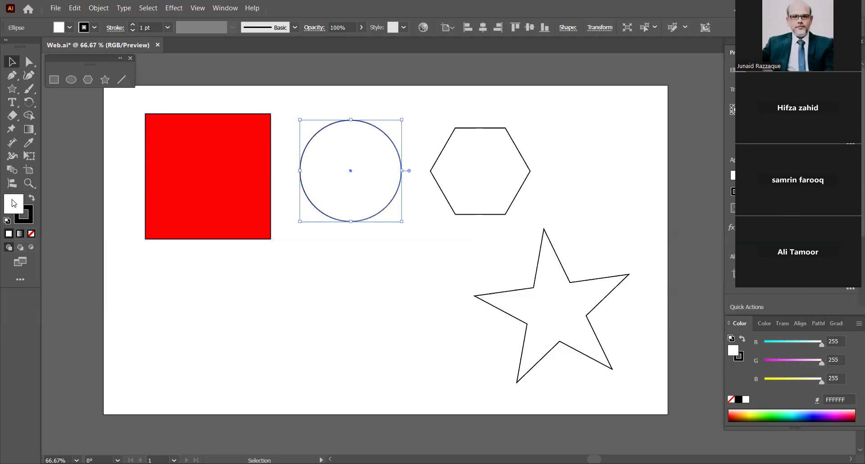
{"action": "left_click", "coordinate": [59, 29]}
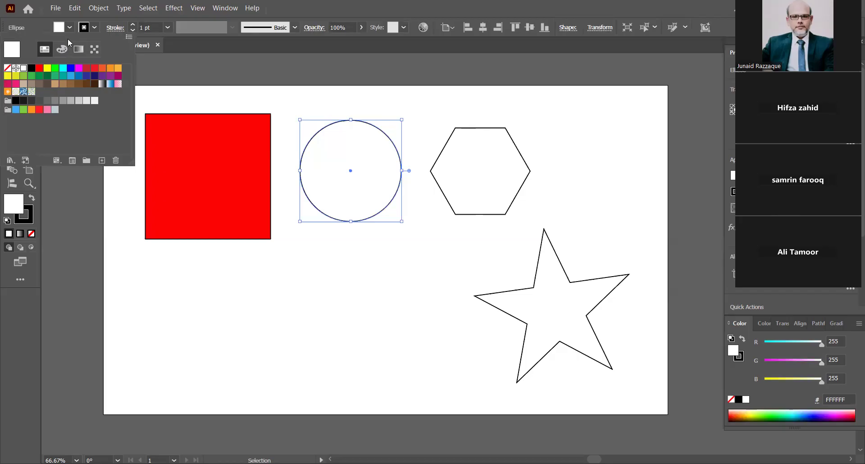
{"action": "left_click", "coordinate": [110, 68]}
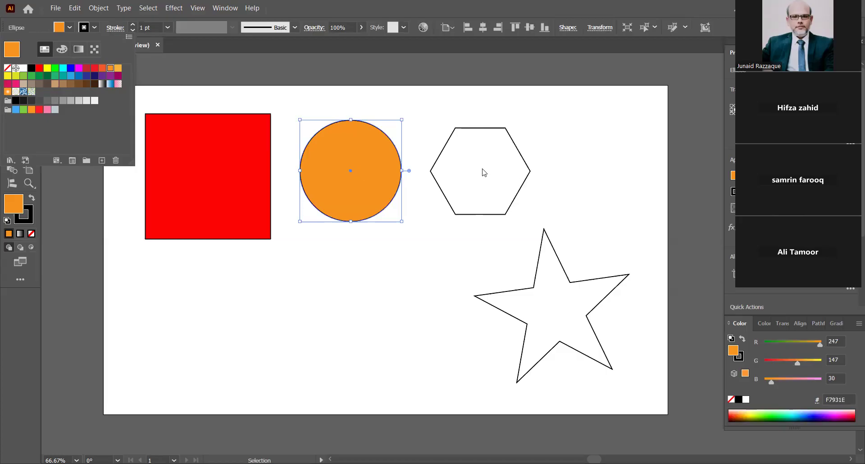
Step: Fill the hexagon with bright green, hex 00FF00, after trying the brown swatches
{"action": "left_click", "coordinate": [495, 169]}
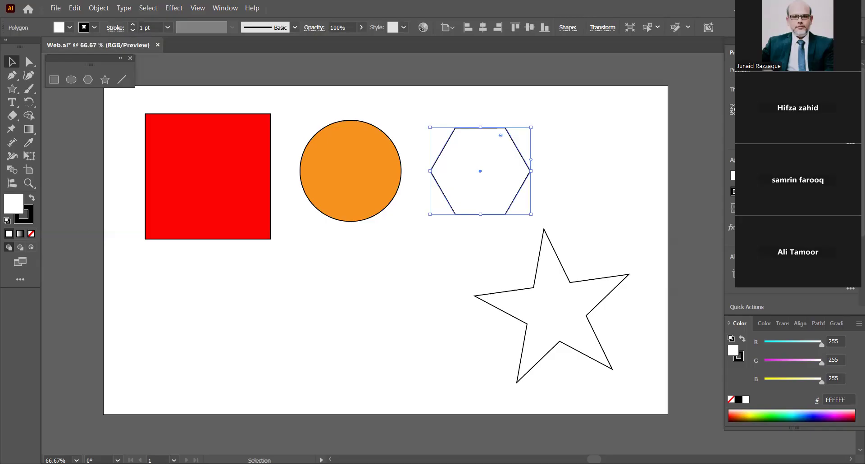
{"action": "left_click", "coordinate": [733, 175]}
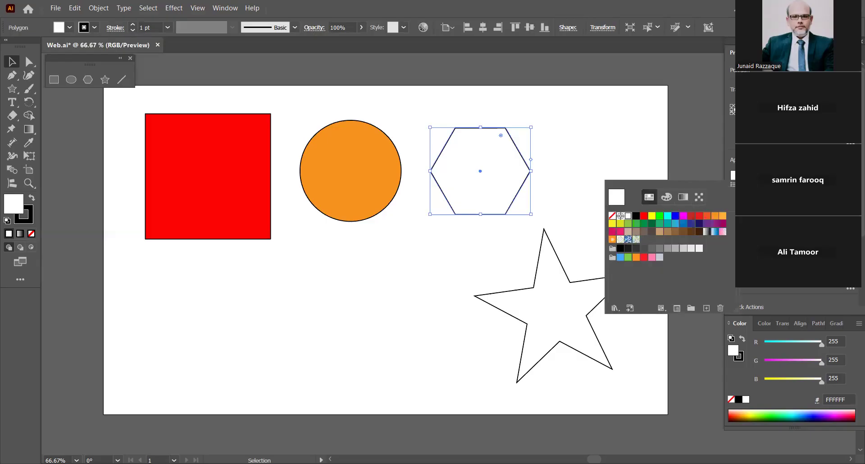
{"action": "left_click", "coordinate": [697, 232]}
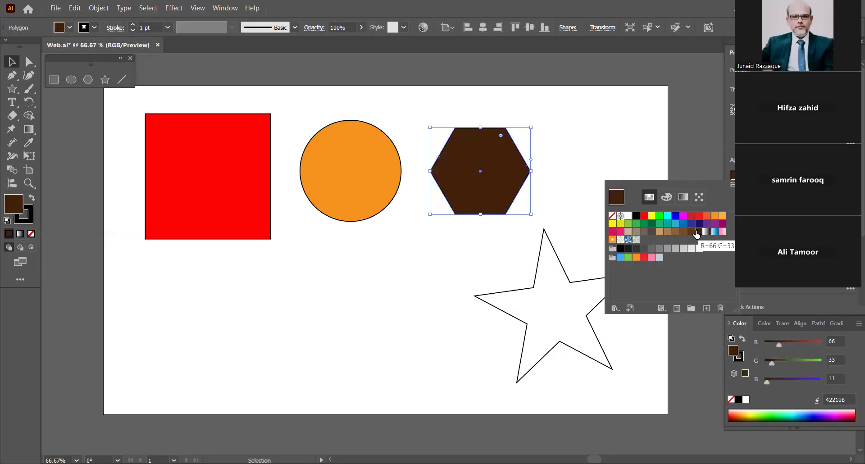
{"action": "left_click", "coordinate": [690, 232]}
{"action": "left_click", "coordinate": [680, 232]}
{"action": "left_click", "coordinate": [660, 216]}
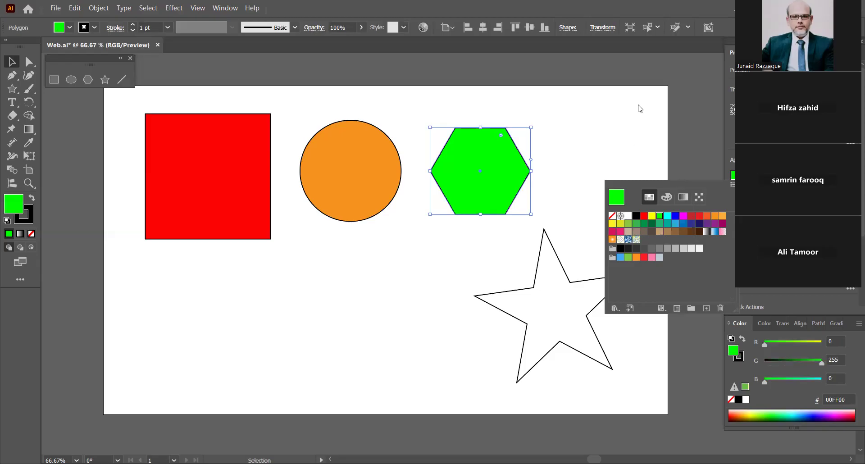
{"action": "left_click", "coordinate": [705, 157]}
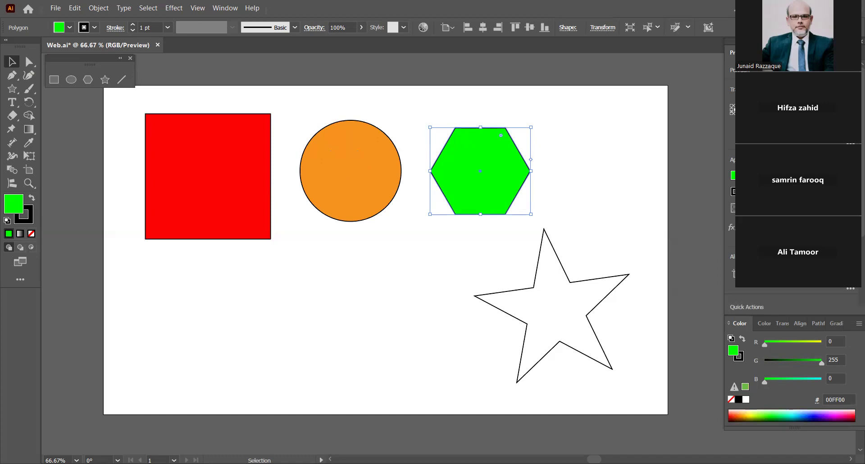
Step: Change the hexagon's stroke color to the light orange swatch
{"action": "left_click", "coordinate": [751, 192]}
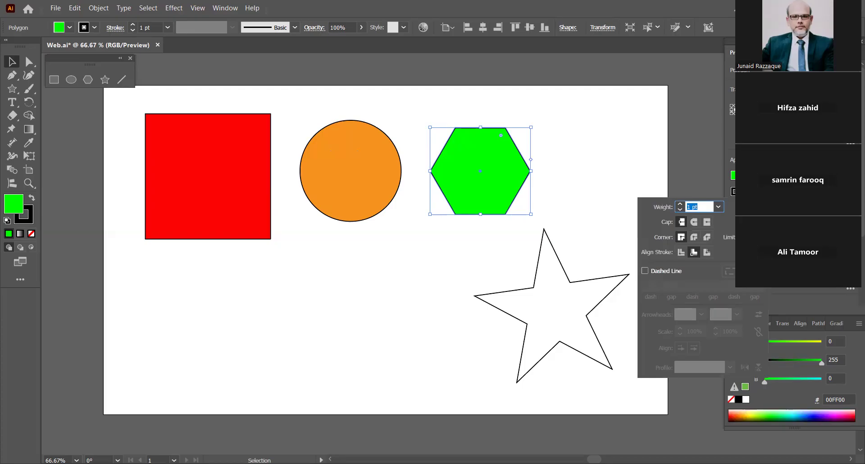
{"action": "left_click", "coordinate": [735, 192]}
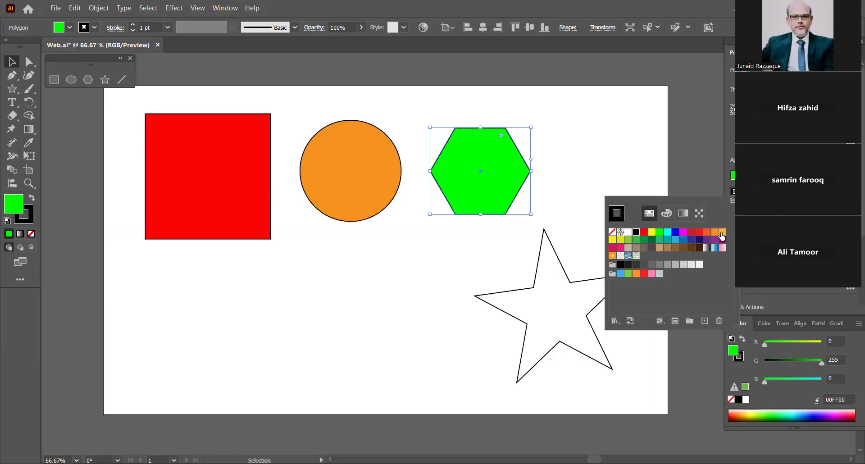
{"action": "left_click", "coordinate": [724, 234]}
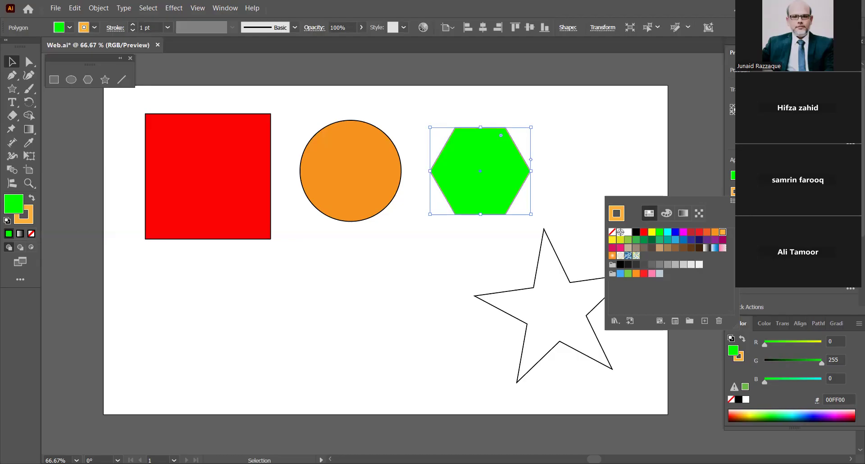
Step: Try thicker stroke weights on the hexagon, up to 22 pt, and settle on 7 pt
{"action": "left_click", "coordinate": [785, 189]}
{"action": "left_click", "coordinate": [785, 189]}
{"action": "left_click", "coordinate": [785, 189]}
{"action": "left_click", "coordinate": [785, 190]}
{"action": "left_click", "coordinate": [785, 189]}
{"action": "left_click", "coordinate": [784, 189]}
{"action": "left_click", "coordinate": [785, 189]}
{"action": "left_click", "coordinate": [785, 189]}
{"action": "key", "text": "Up"}
{"action": "key", "text": "Up"}
{"action": "key", "text": "Up"}
{"action": "key", "text": "Up"}
{"action": "key", "text": "Up"}
{"action": "key", "text": "Up"}
{"action": "key", "text": "Up"}
{"action": "key", "text": "Up"}
{"action": "key", "text": "Up"}
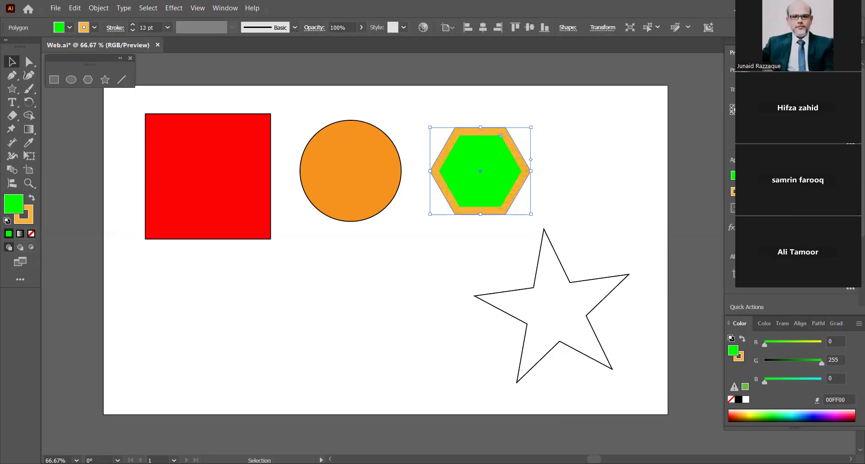
{"action": "key", "text": "Up"}
{"action": "key", "text": "Up"}
{"action": "key", "text": "Up"}
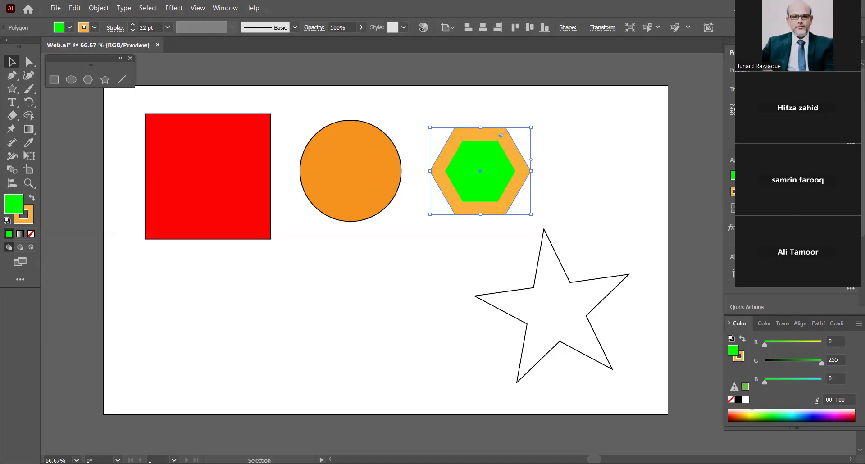
{"action": "key", "text": "Down"}
{"action": "key", "text": "Down"}
{"action": "key", "text": "Down"}
{"action": "key", "text": "Down"}
{"action": "key", "text": "Down"}
{"action": "key", "text": "Down"}
{"action": "key", "text": "Down"}
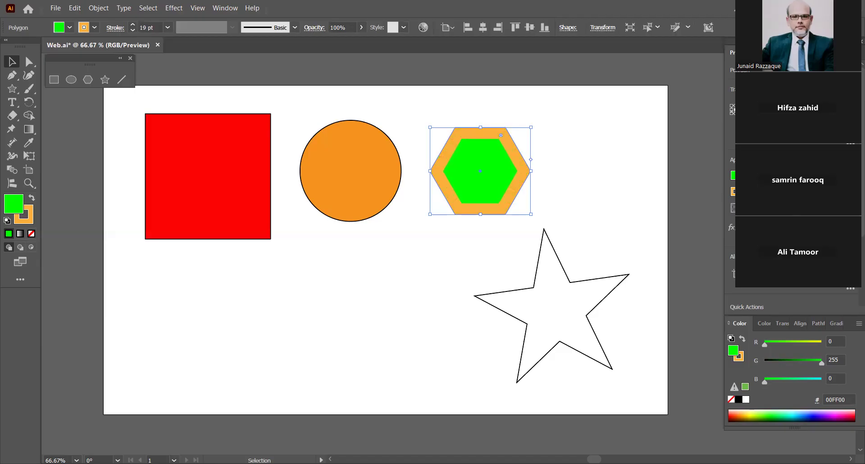
{"action": "key", "text": "Down"}
{"action": "key", "text": "Down"}
{"action": "key", "text": "Down"}
{"action": "key", "text": "Down"}
{"action": "key", "text": "Down"}
{"action": "key", "text": "Down"}
{"action": "key", "text": "Down"}
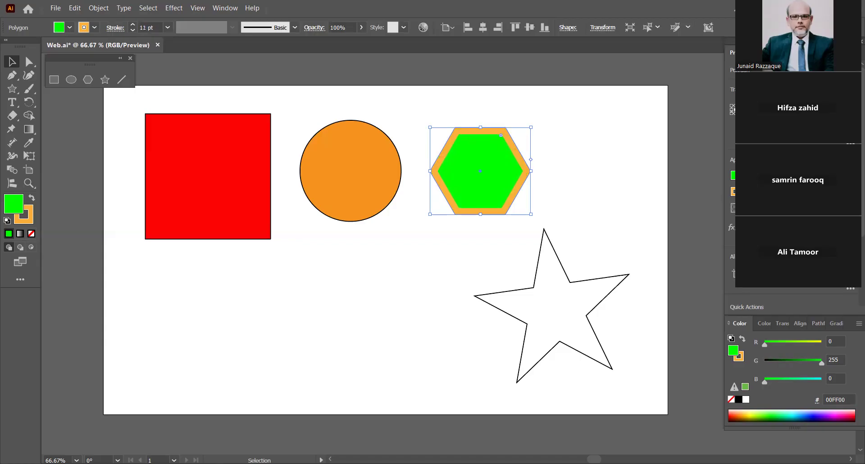
{"action": "key", "text": "Down"}
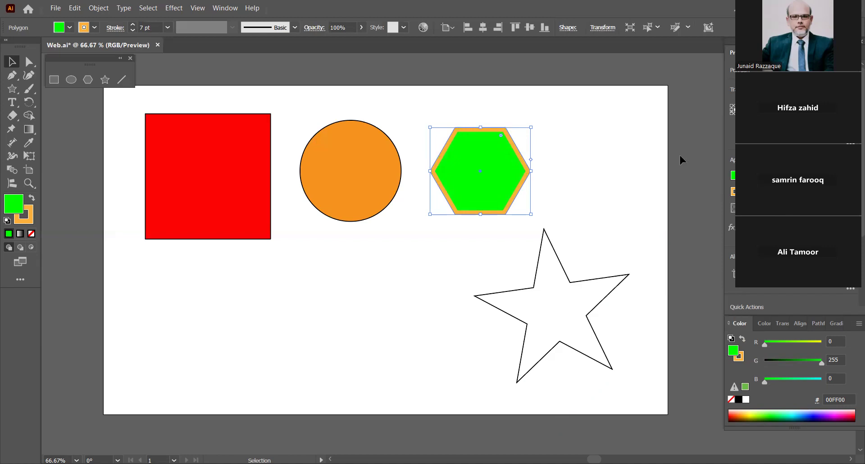
Step: Select the square, circle and hexagon together and delete them
{"action": "left_click_drag", "start_coordinate": [114, 96], "coordinate": [566, 203]}
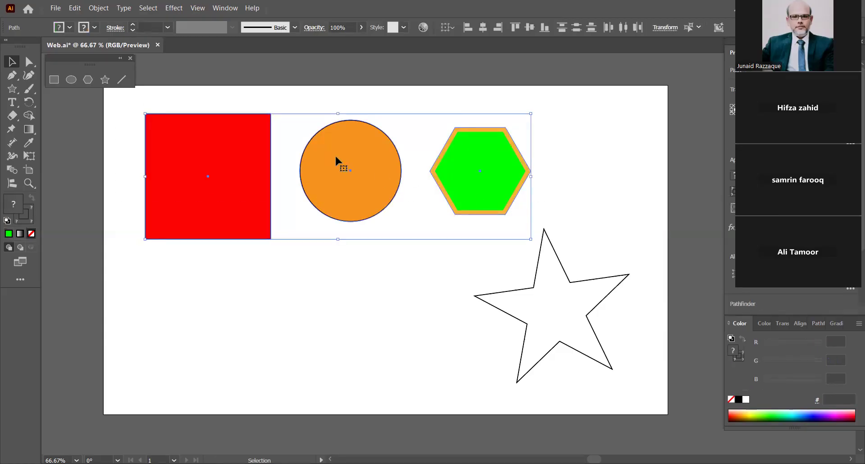
{"action": "key", "text": "Delete"}
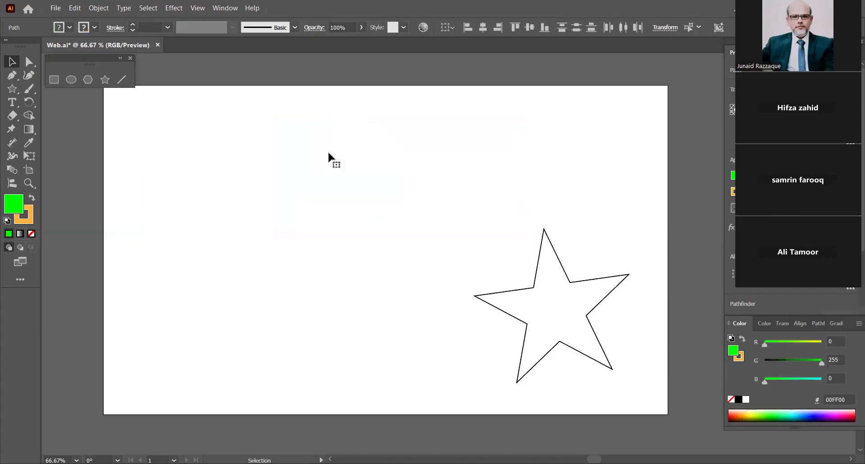
Step: Move the tilted star toward the artboard's upper-left area and enlarge it
{"action": "left_click_drag", "start_coordinate": [561, 309], "coordinate": [369, 224]}
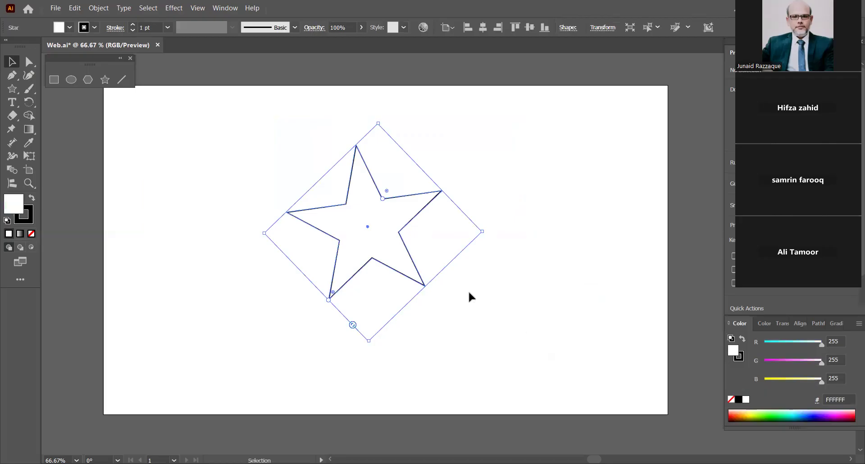
{"action": "left_click_drag", "start_coordinate": [369, 348], "coordinate": [379, 394]}
{"action": "left_click_drag", "start_coordinate": [384, 250], "coordinate": [260, 199]}
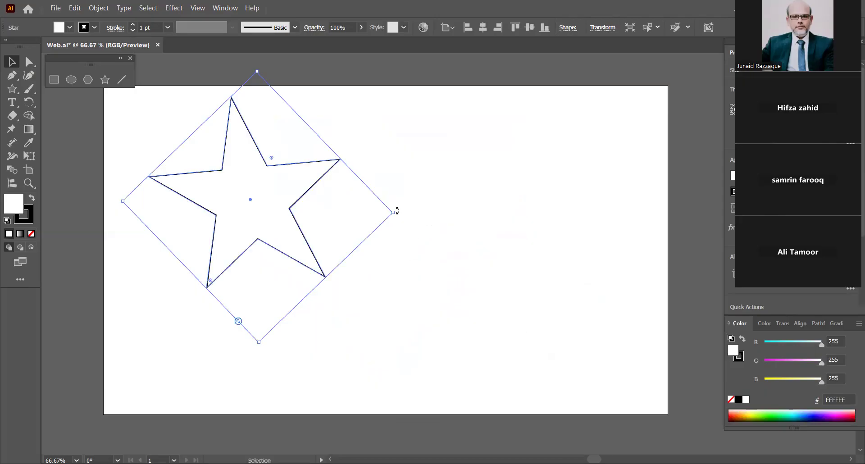
{"action": "left_click_drag", "start_coordinate": [393, 211], "coordinate": [462, 184]}
{"action": "left_click_drag", "start_coordinate": [260, 343], "coordinate": [299, 383]}
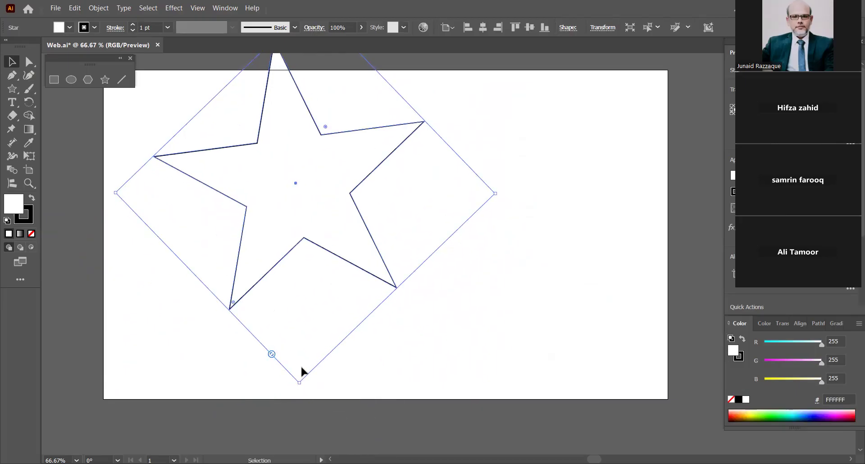
Step: Replace the tilted star with a large upright five-pointed star placed slightly right of the artboard's center
{"action": "key", "text": "Delete"}
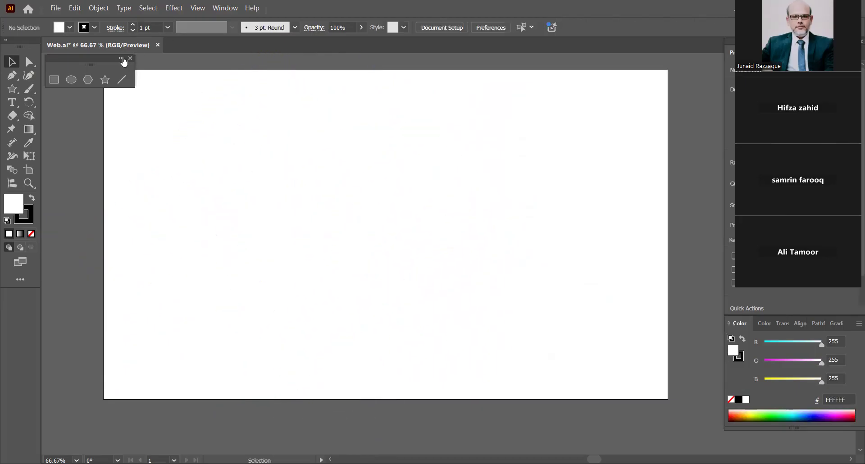
{"action": "left_click", "coordinate": [105, 80]}
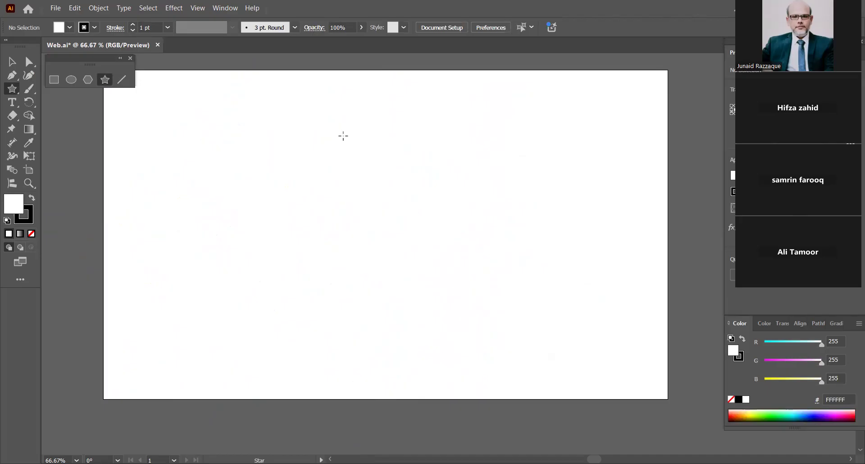
{"action": "left_click_drag", "start_coordinate": [343, 135], "coordinate": [355, 230]}
{"action": "left_click_drag", "start_coordinate": [271, 110], "coordinate": [377, 221]}
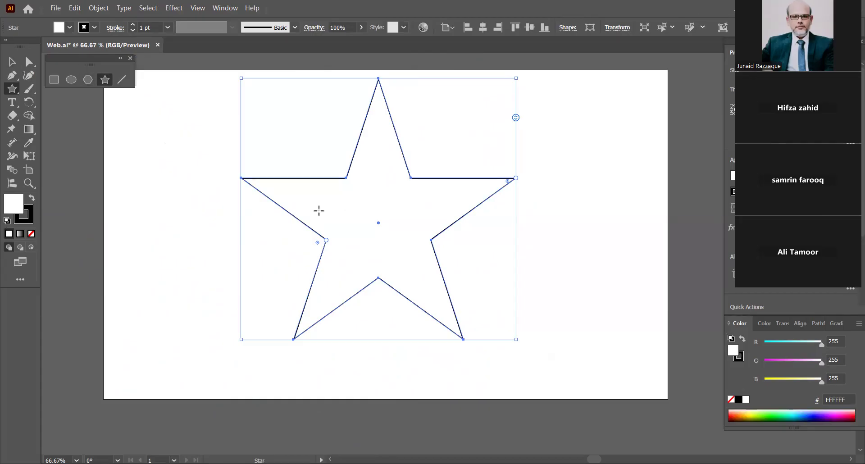
{"action": "key", "text": "v"}
{"action": "left_click_drag", "start_coordinate": [380, 224], "coordinate": [428, 228]}
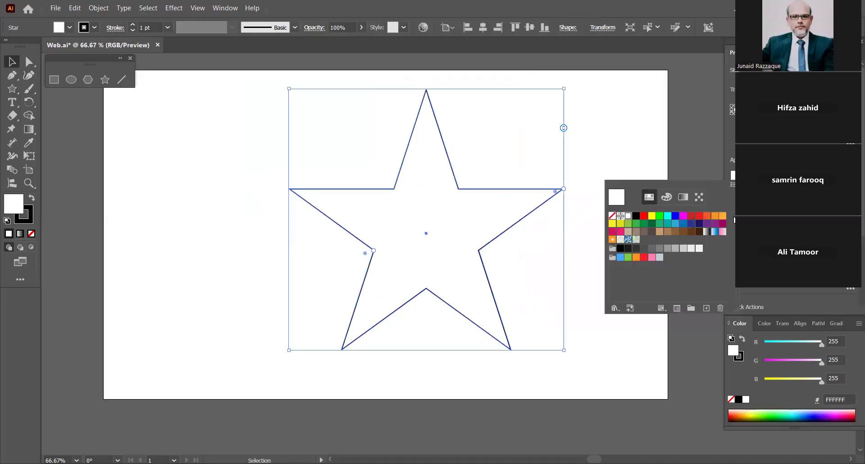
Step: Fill the star with the orange swatch F7931E and set its stroke color to blue
{"action": "left_click", "coordinate": [713, 217]}
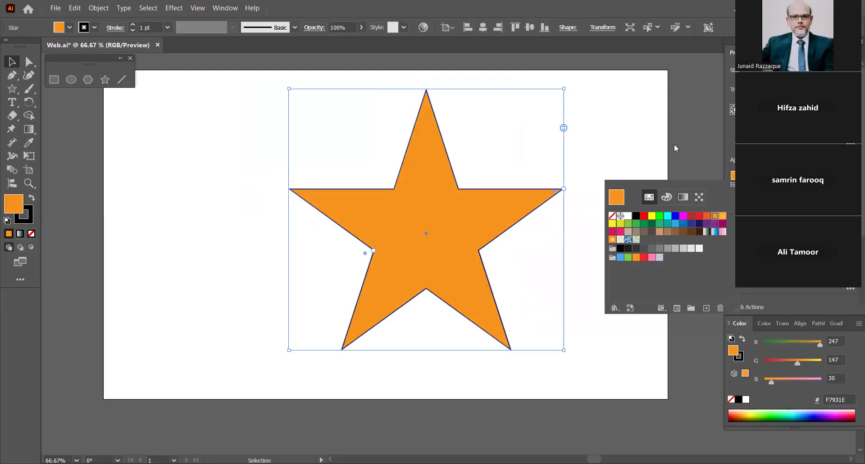
{"action": "key", "text": "Escape"}
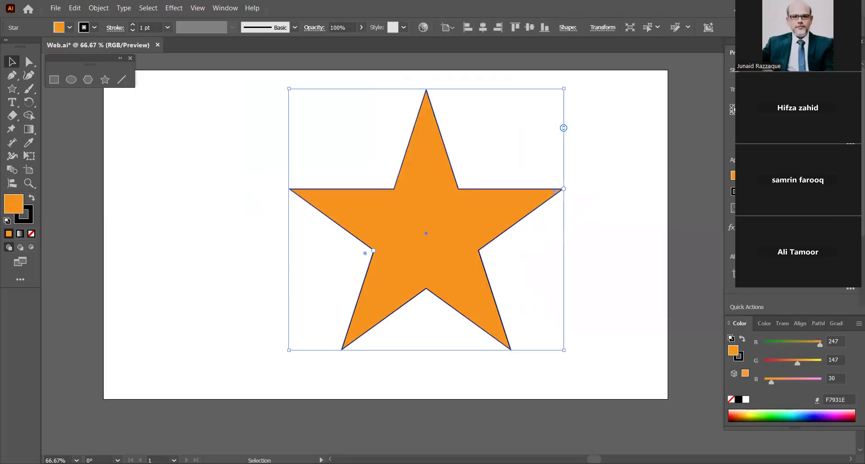
{"action": "left_click", "coordinate": [732, 192]}
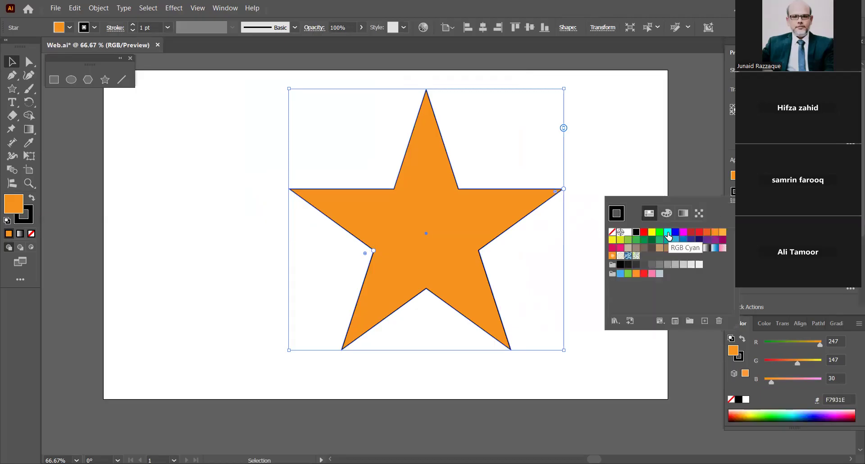
{"action": "left_click", "coordinate": [676, 232]}
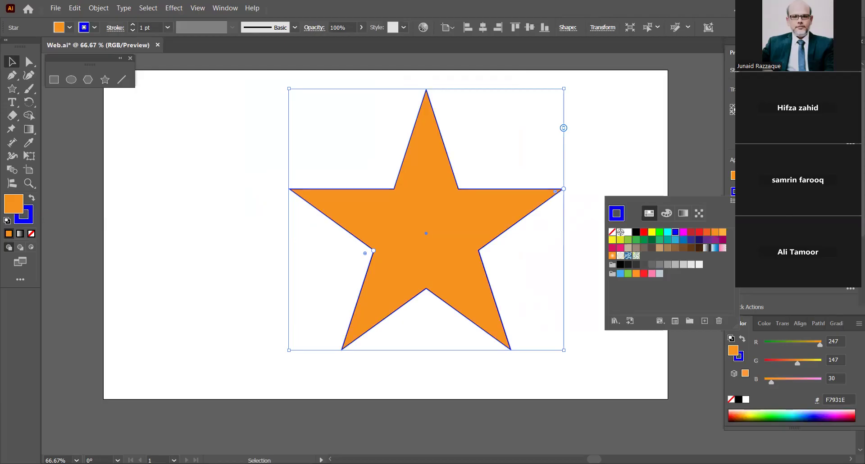
Step: Increase the orange star's stroke weight to 9 pt
{"action": "left_click", "coordinate": [780, 189]}
{"action": "left_click", "coordinate": [780, 189]}
{"action": "left_click", "coordinate": [780, 189]}
{"action": "left_click", "coordinate": [779, 189]}
{"action": "left_click", "coordinate": [780, 190]}
{"action": "left_click", "coordinate": [780, 189]}
{"action": "left_click", "coordinate": [780, 189]}
{"action": "left_click", "coordinate": [780, 189]}
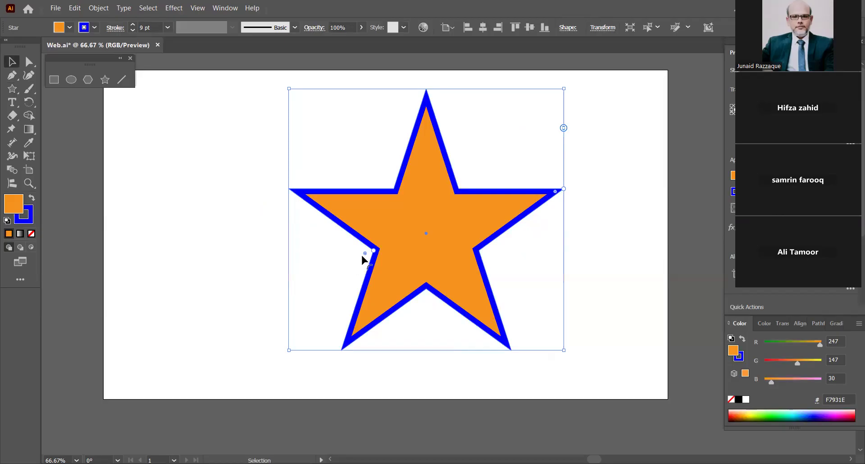
Step: Examine the handles at the orange star's left inner corner, up close and with the whole star in view
{"action": "mouse_move", "coordinate": [365, 257]}
{"action": "left_mouse_down"}
{"action": "mouse_move", "coordinate": [344, 257]}
{"action": "mouse_move", "coordinate": [376, 304]}
{"action": "mouse_move", "coordinate": [411, 246]}
{"action": "mouse_move", "coordinate": [361, 259]}
{"action": "left_mouse_up"}
{"action": "scroll", "coordinate": [366, 255], "scroll_direction": "up", "scroll_amount": 8}
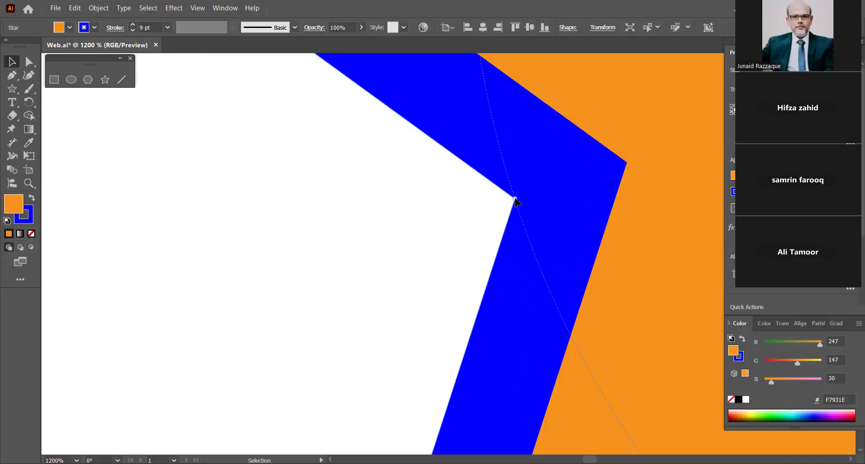
{"action": "scroll", "coordinate": [516, 200], "scroll_direction": "down", "scroll_amount": 10}
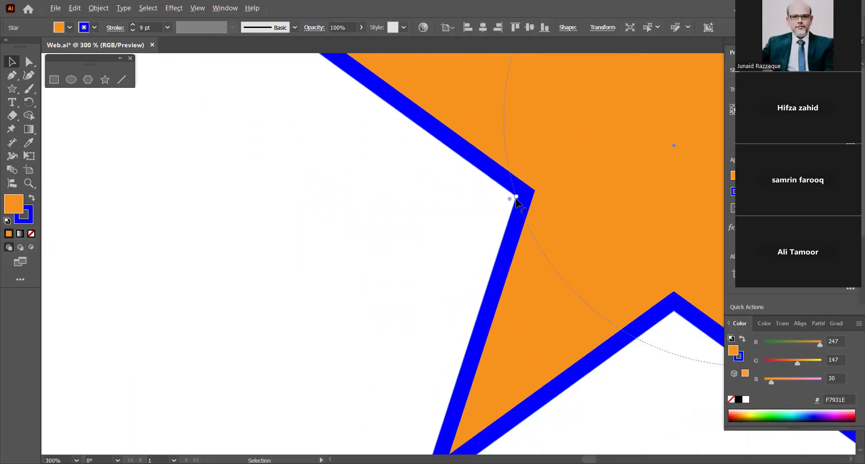
{"action": "scroll", "coordinate": [518, 199], "scroll_direction": "up", "scroll_amount": 2}
{"action": "left_click_drag", "start_coordinate": [579, 190], "coordinate": [420, 260]}
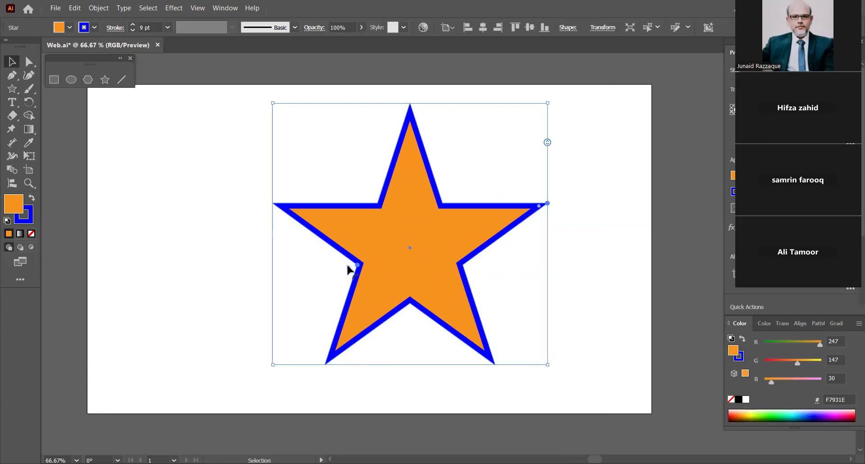
{"action": "scroll", "coordinate": [354, 274], "scroll_direction": "up", "scroll_amount": 3, "text": "alt"}
{"action": "scroll", "coordinate": [356, 276], "scroll_direction": "up", "scroll_amount": 5, "text": "alt"}
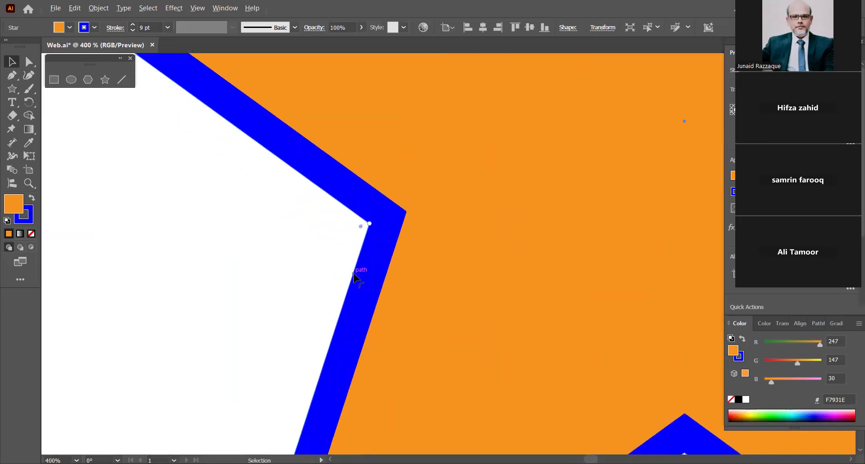
{"action": "scroll", "coordinate": [402, 123], "scroll_direction": "down", "scroll_amount": 8, "text": "alt"}
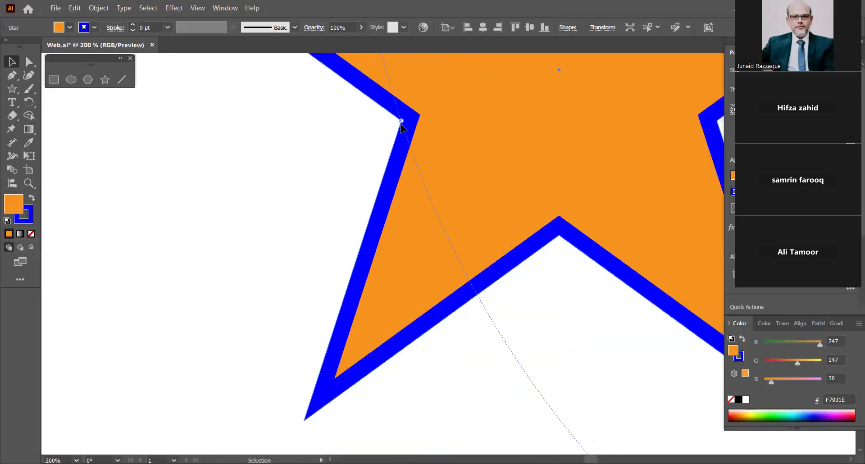
{"action": "left_click_drag", "start_coordinate": [413, 249], "coordinate": [386, 317]}
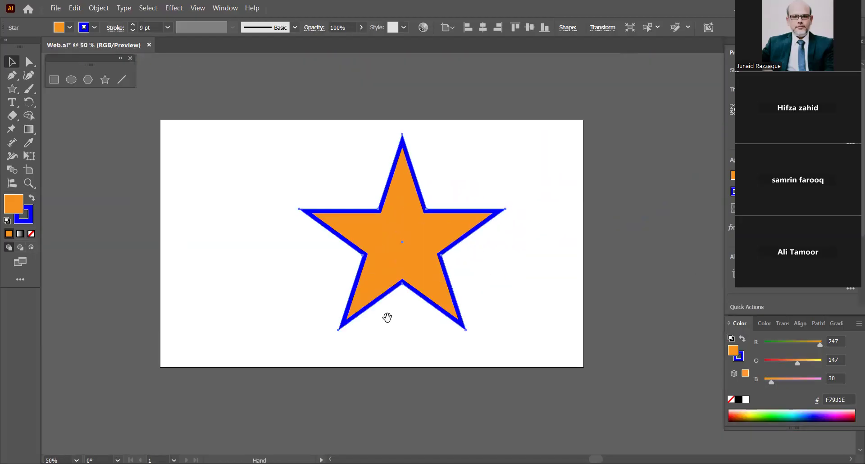
{"action": "scroll", "coordinate": [410, 290], "scroll_direction": "up", "scroll_amount": 3, "text": "alt"}
{"action": "scroll", "coordinate": [413, 288], "scroll_direction": "down", "scroll_amount": 2, "text": "alt"}
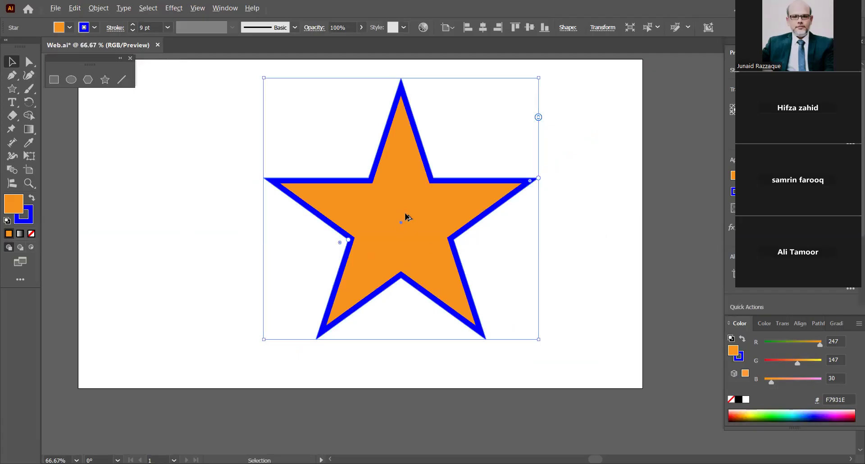
{"action": "scroll", "coordinate": [412, 226], "scroll_direction": "down", "scroll_amount": 1, "text": "alt"}
{"action": "scroll", "coordinate": [421, 237], "scroll_direction": "up", "scroll_amount": 1, "text": "alt"}
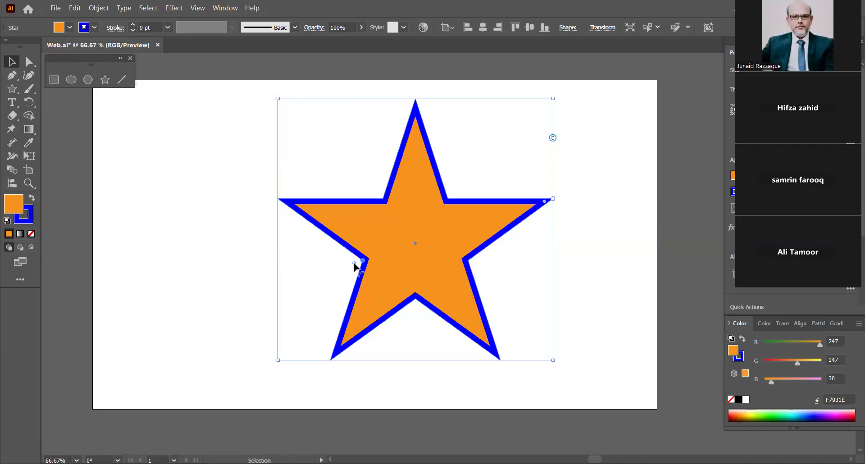
{"action": "scroll", "coordinate": [354, 267], "scroll_direction": "up", "scroll_amount": 8}
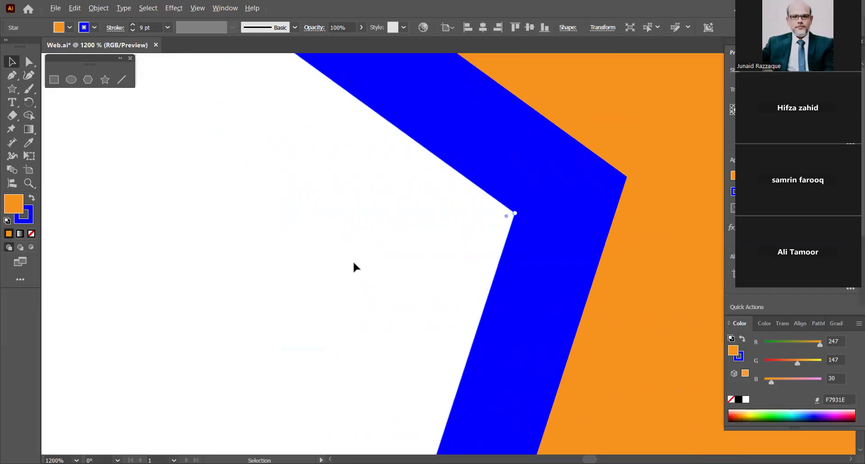
{"action": "scroll", "coordinate": [354, 263], "scroll_direction": "down", "scroll_amount": 8}
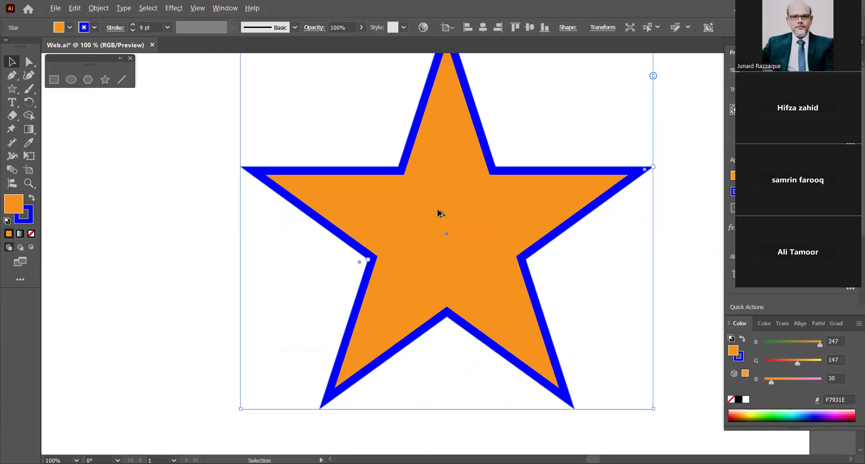
{"action": "scroll", "coordinate": [441, 214], "scroll_direction": "down", "scroll_amount": 1}
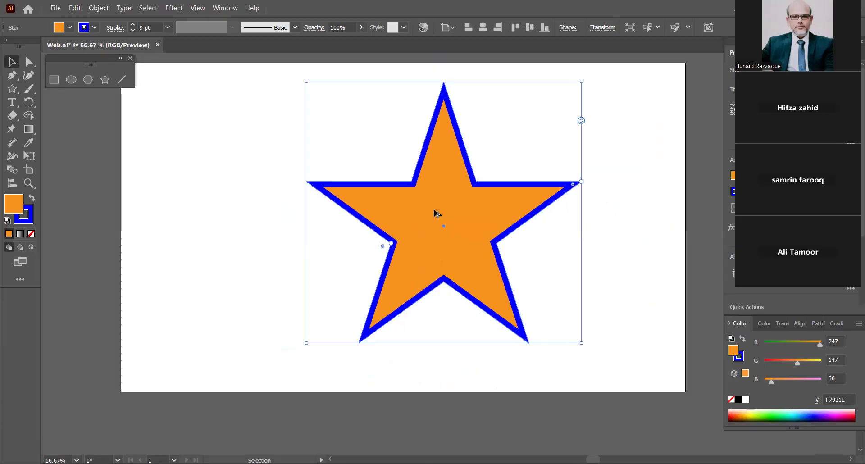
{"action": "left_click_drag", "start_coordinate": [432, 211], "coordinate": [419, 262]}
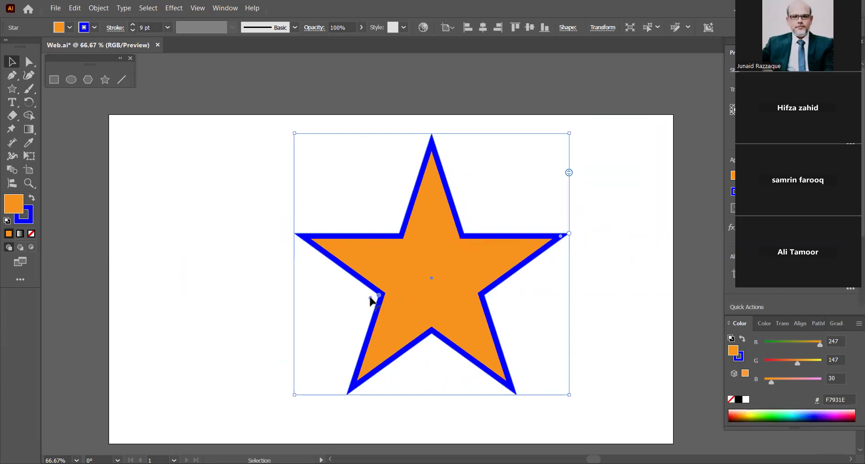
Step: Try to round the orange star's inner corners into broad concave curves, and undo the rounding
{"action": "left_click_drag", "start_coordinate": [370, 298], "coordinate": [458, 280]}
{"action": "left_click_drag", "start_coordinate": [561, 237], "coordinate": [593, 234]}
{"action": "left_click_drag", "start_coordinate": [370, 297], "coordinate": [152, 329]}
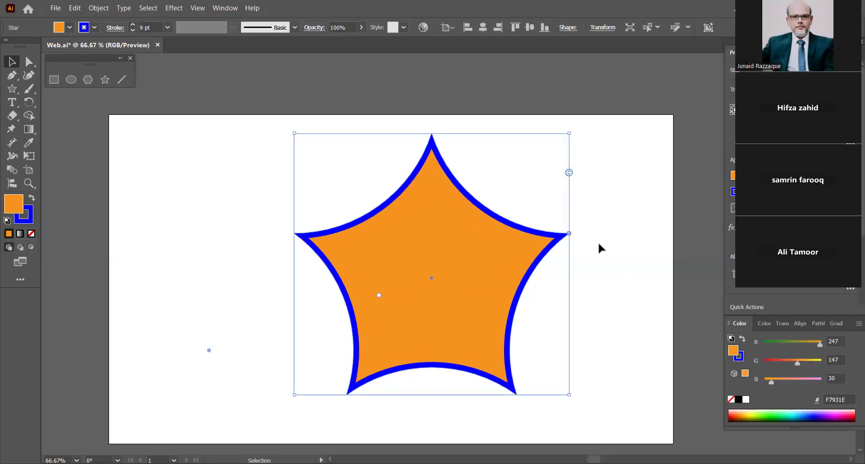
{"action": "mouse_move", "coordinate": [568, 236]}
{"action": "left_mouse_down"}
{"action": "mouse_move", "coordinate": [489, 246]}
{"action": "mouse_move", "coordinate": [497, 253]}
{"action": "mouse_move", "coordinate": [455, 265]}
{"action": "mouse_move", "coordinate": [599, 224]}
{"action": "mouse_move", "coordinate": [553, 236]}
{"action": "left_mouse_up"}
{"action": "left_click_drag", "start_coordinate": [382, 293], "coordinate": [422, 279]}
{"action": "key", "text": "a"}
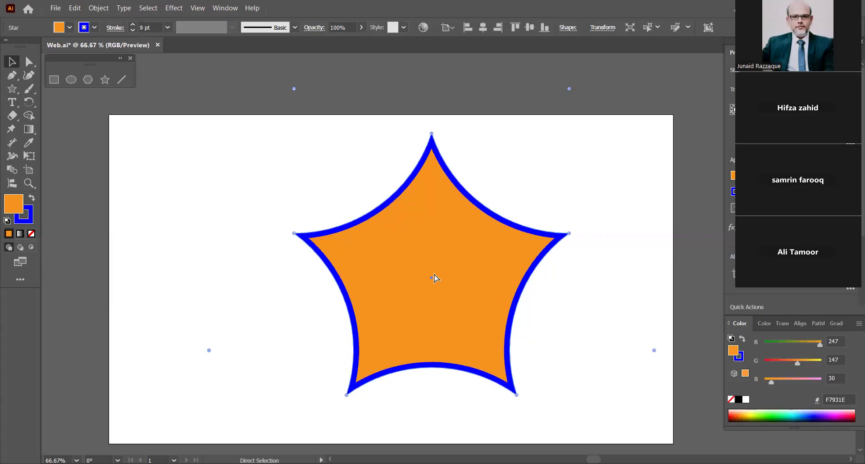
{"action": "key", "text": "ctrl+z"}
{"action": "key", "text": "v"}
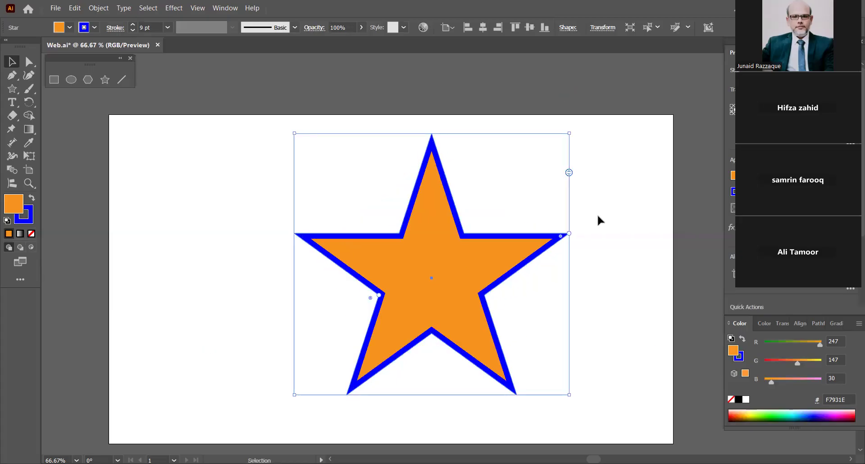
Step: Delete the orange star from the artboard
{"action": "key", "text": "space"}
{"action": "left_click_drag", "start_coordinate": [596, 208], "coordinate": [578, 189]}
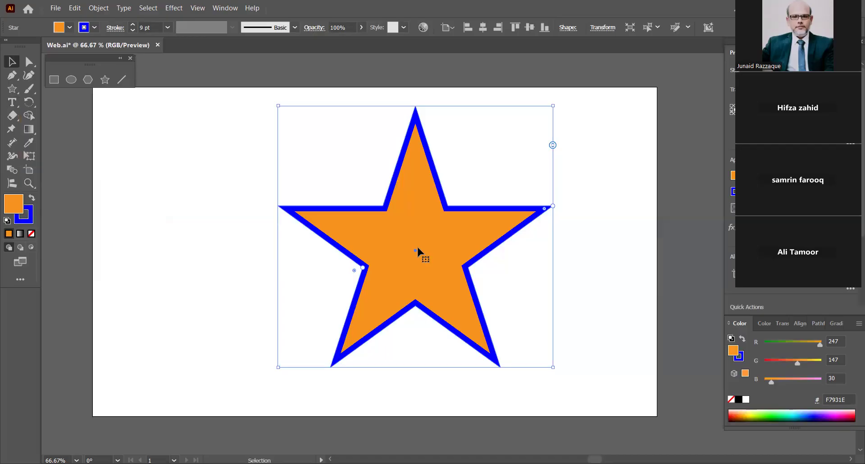
{"action": "key", "text": "Delete"}
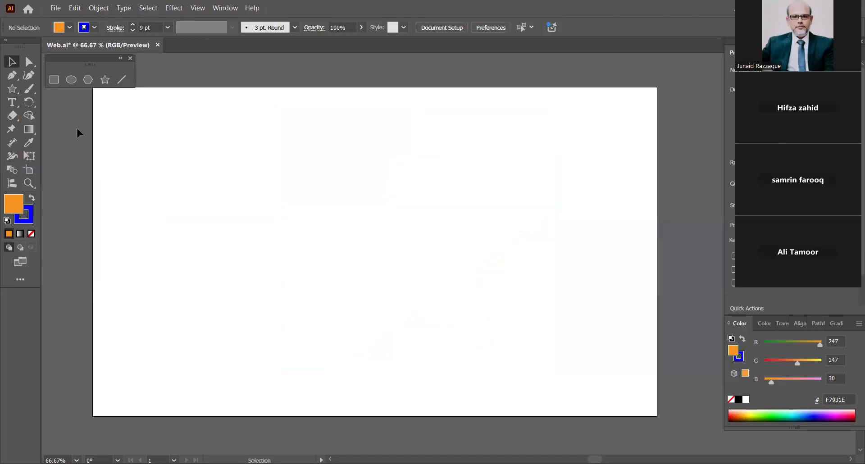
Step: Place a "Lorem ipsum" placeholder point text in the artboard's upper middle and delete it
{"action": "left_click", "coordinate": [12, 103]}
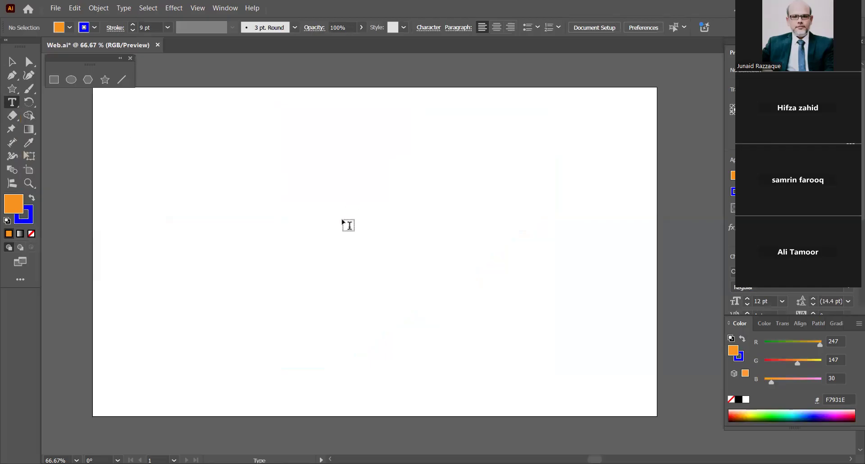
{"action": "left_click", "coordinate": [309, 186]}
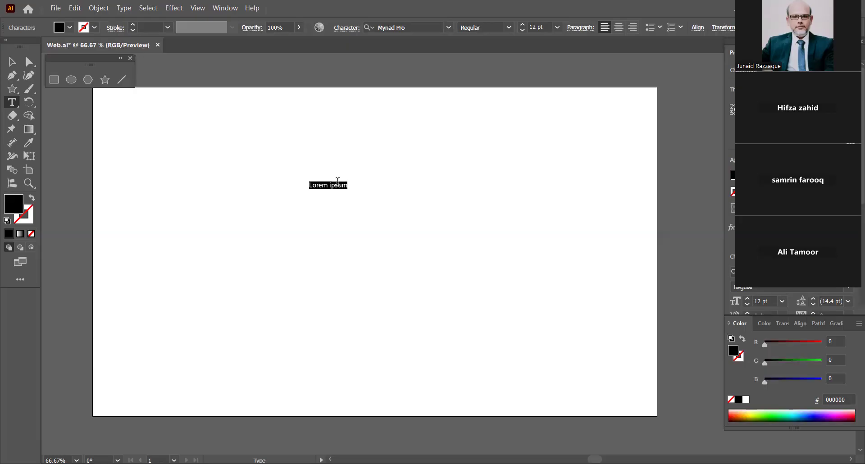
{"action": "left_click", "coordinate": [11, 62]}
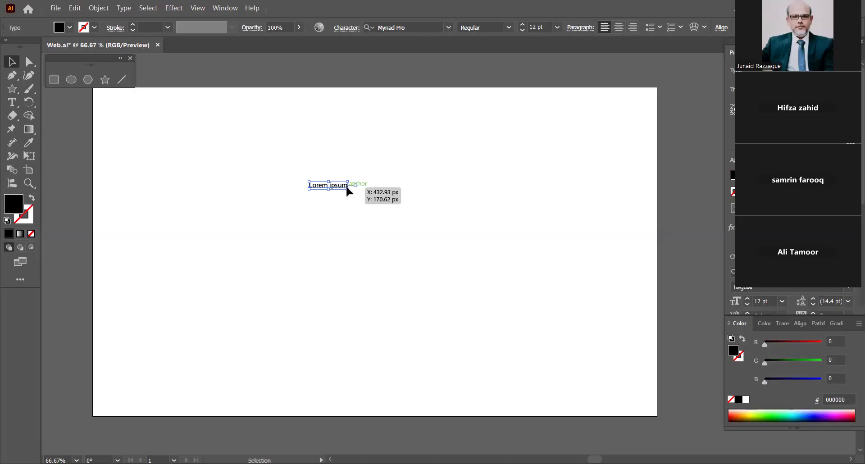
{"action": "key", "text": "Delete"}
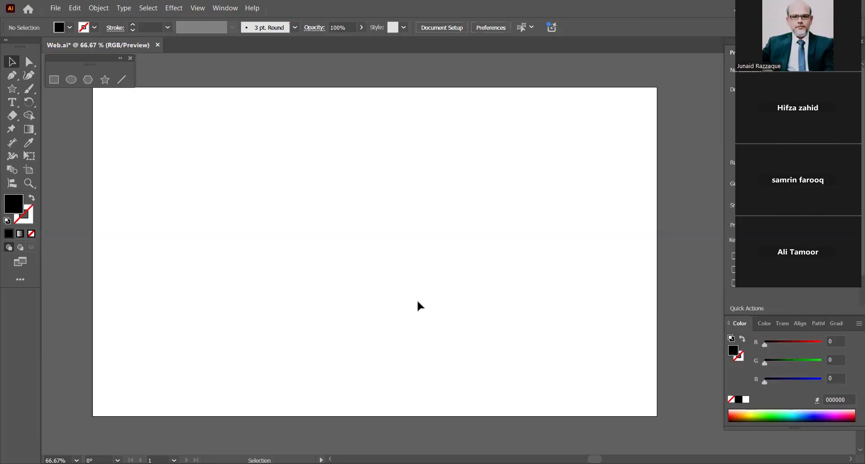
Step: Draw a tilted five-pointed star on the empty artboard and move it close to the artboard's center
{"action": "left_click", "coordinate": [105, 80]}
{"action": "left_click_drag", "start_coordinate": [314, 171], "coordinate": [282, 254]}
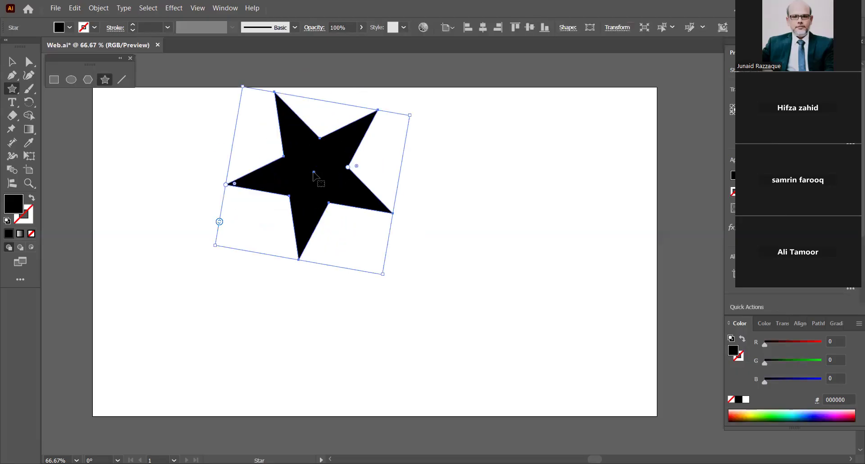
{"action": "left_click_drag", "start_coordinate": [314, 172], "coordinate": [367, 214]}
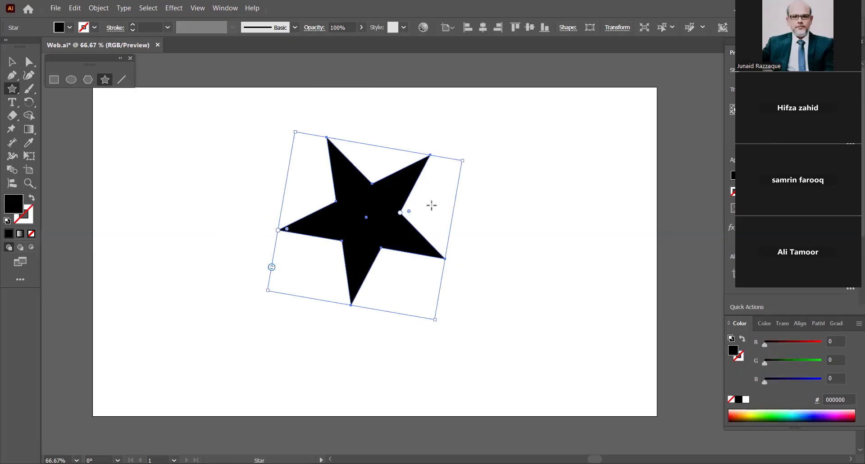
Step: Fill the tilted star with the blue color 2D2DD6
{"action": "left_click", "coordinate": [16, 210]}
{"action": "double_click", "coordinate": [16, 210]}
{"action": "left_click", "coordinate": [653, 180]}
{"action": "left_click", "coordinate": [604, 132]}
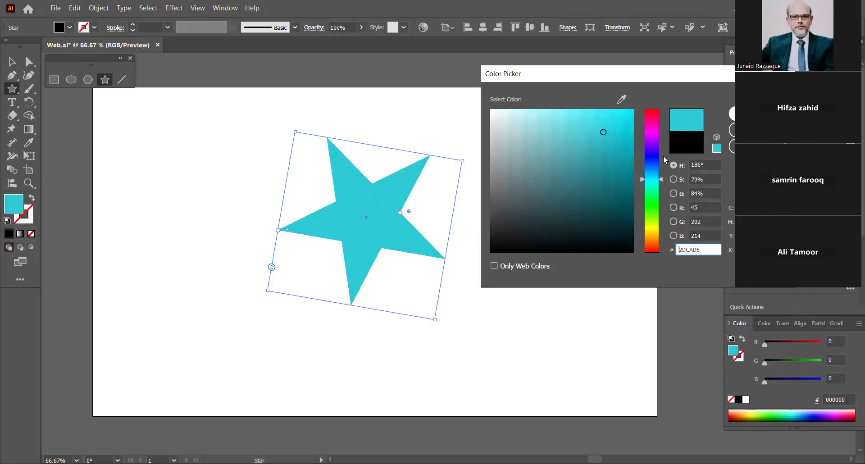
{"action": "left_click", "coordinate": [651, 157]}
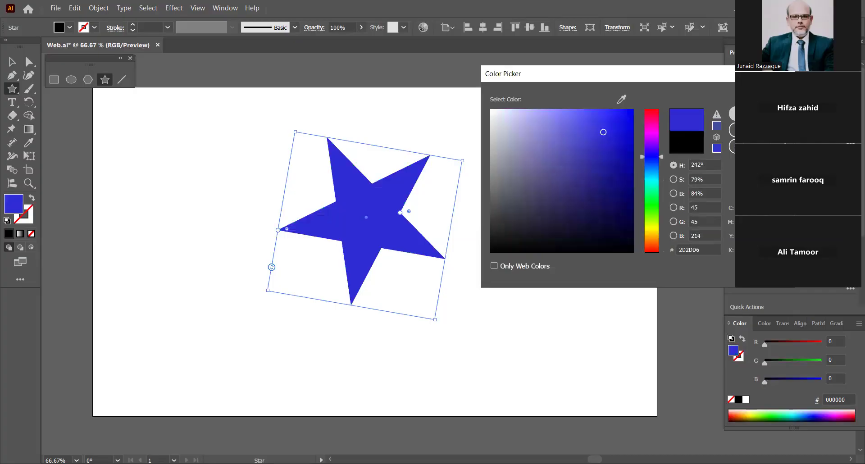
{"action": "left_click", "coordinate": [761, 114]}
Step: Give the blue star a light orange stroke and increase the stroke weight to 11 pt
{"action": "left_click", "coordinate": [733, 192]}
{"action": "left_click", "coordinate": [722, 233]}
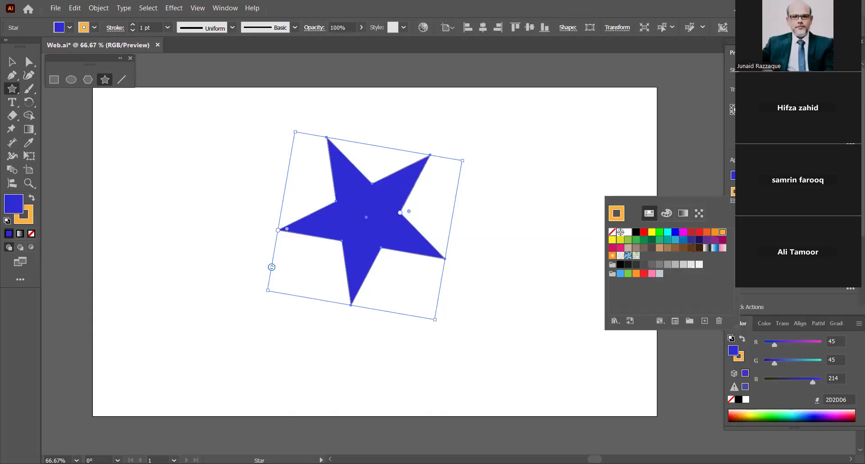
{"action": "left_click", "coordinate": [782, 189]}
{"action": "left_click", "coordinate": [782, 189]}
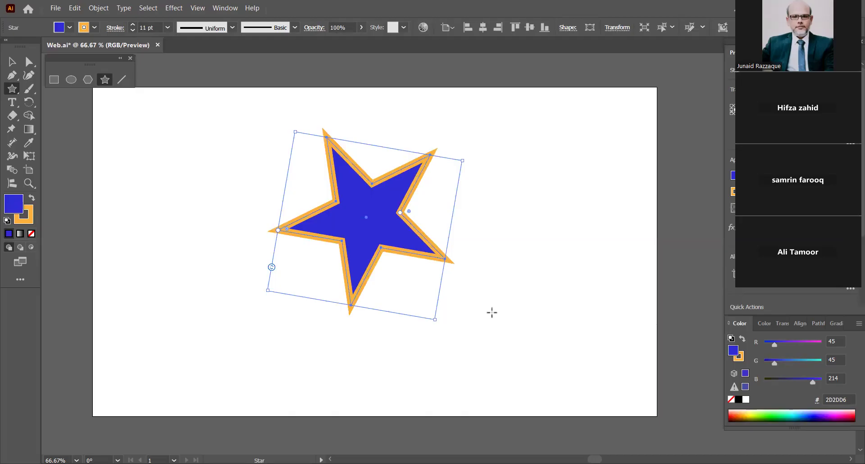
Step: Shift the blue star slightly down and left, and try out its outer radius, inner radius and corner-rounding handles
{"action": "mouse_move", "coordinate": [366, 221]}
{"action": "left_mouse_down"}
{"action": "mouse_move", "coordinate": [381, 226]}
{"action": "mouse_move", "coordinate": [364, 230]}
{"action": "mouse_move", "coordinate": [362, 222]}
{"action": "left_mouse_up"}
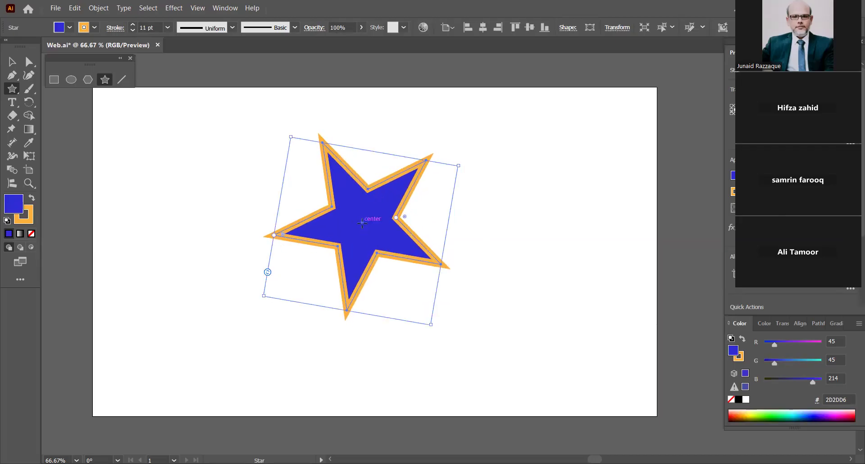
{"action": "scroll", "coordinate": [362, 222], "scroll_direction": "up", "scroll_amount": 1}
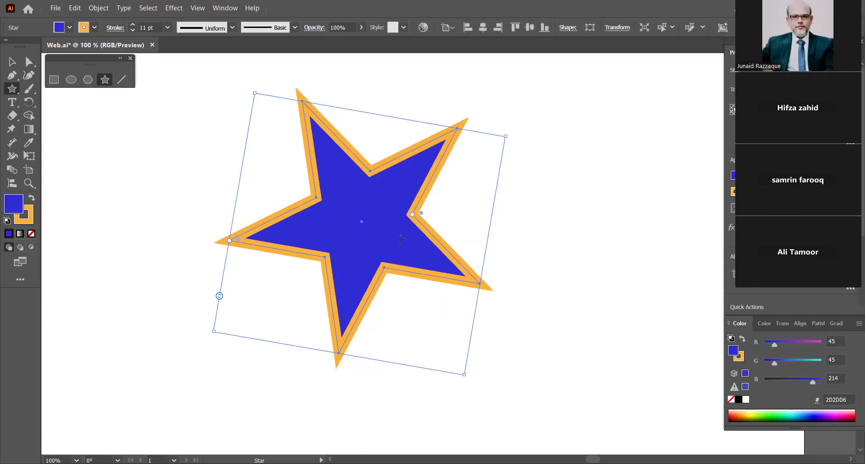
{"action": "left_click_drag", "start_coordinate": [230, 241], "coordinate": [232, 242]}
{"action": "left_click_drag", "start_coordinate": [412, 215], "coordinate": [362, 223]}
{"action": "left_click_drag", "start_coordinate": [245, 242], "coordinate": [178, 249]}
{"action": "mouse_move", "coordinate": [429, 213]}
{"action": "left_mouse_down"}
{"action": "mouse_move", "coordinate": [589, 205]}
{"action": "mouse_move", "coordinate": [387, 211]}
{"action": "mouse_move", "coordinate": [444, 214]}
{"action": "left_mouse_up"}
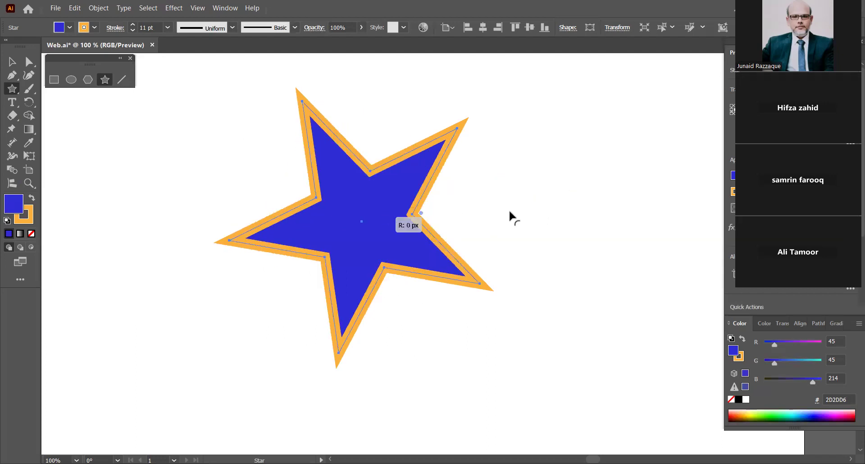
{"action": "left_click_drag", "start_coordinate": [565, 204], "coordinate": [592, 202]}
{"action": "mouse_move", "coordinate": [451, 202]}
{"action": "left_mouse_down"}
{"action": "mouse_move", "coordinate": [390, 203]}
{"action": "mouse_move", "coordinate": [494, 206]}
{"action": "mouse_move", "coordinate": [386, 220]}
{"action": "mouse_move", "coordinate": [442, 217]}
{"action": "left_mouse_up"}
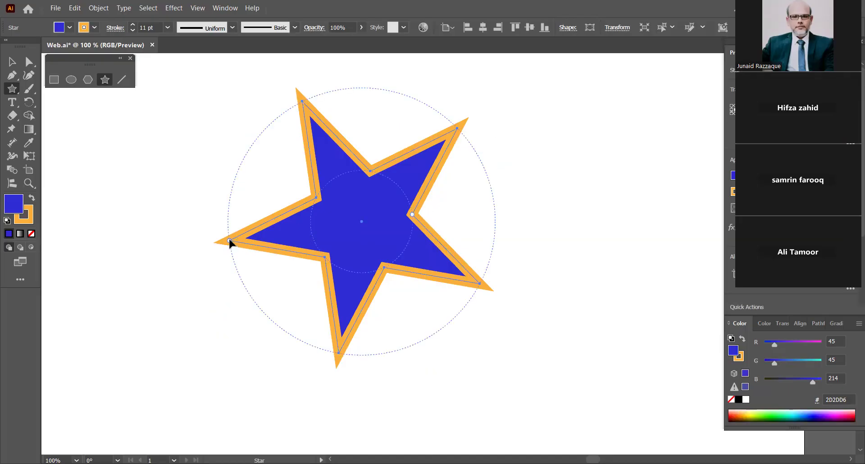
{"action": "left_click_drag", "start_coordinate": [230, 241], "coordinate": [223, 202]}
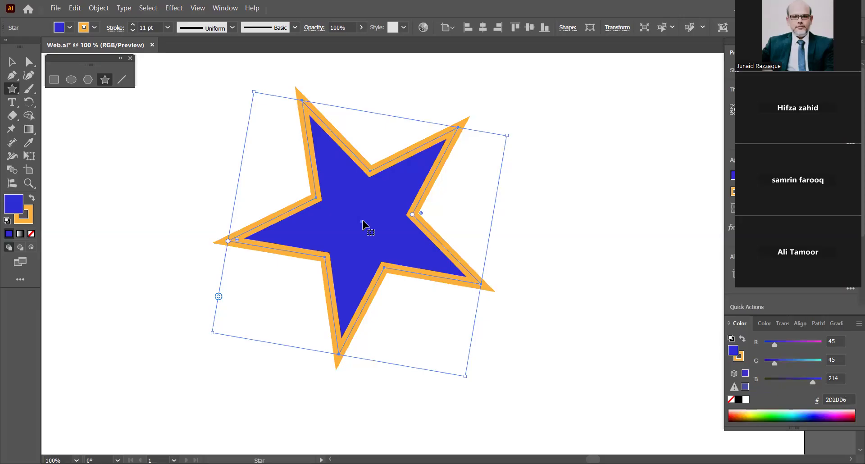
Step: Delete the blue star and place a "Lorem ipsum" placeholder text line on the empty artboard
{"action": "key", "text": "Delete"}
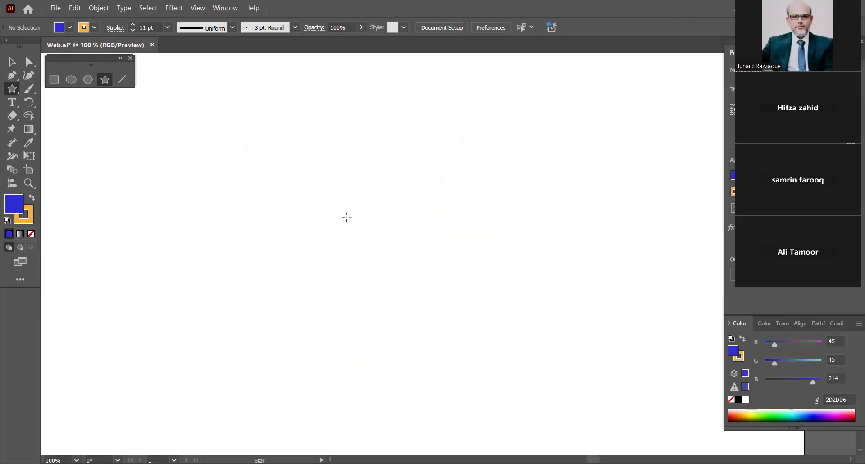
{"action": "left_click", "coordinate": [11, 103]}
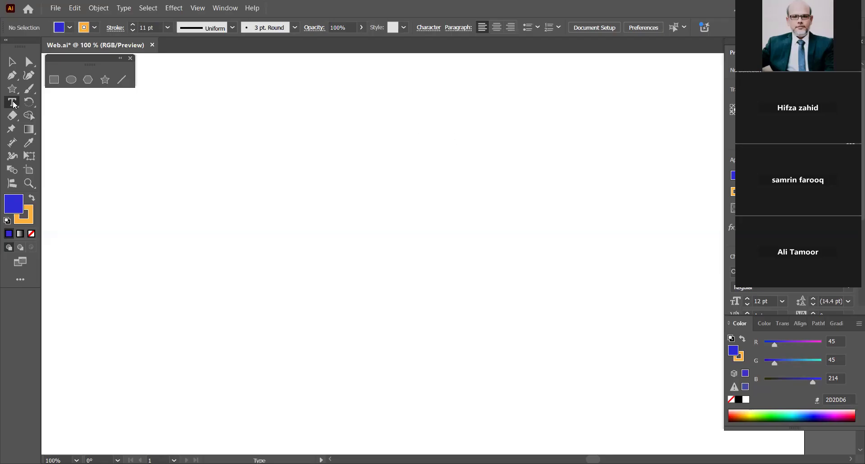
{"action": "left_click", "coordinate": [330, 178]}
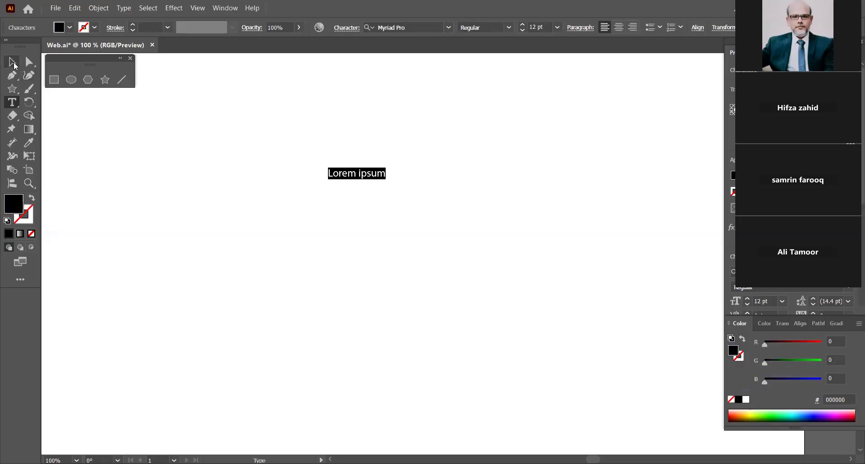
Step: Enlarge the placeholder text to about 59 pt and move it near the artboard's center
{"action": "left_click", "coordinate": [12, 62]}
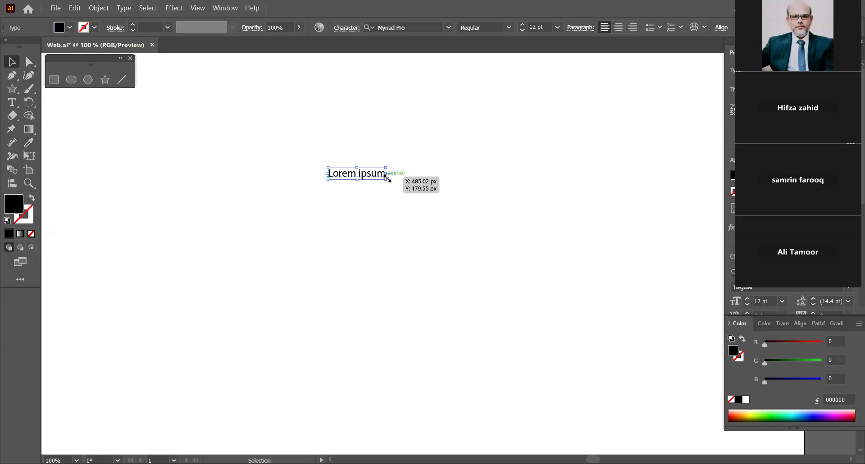
{"action": "left_click_drag", "start_coordinate": [386, 178], "coordinate": [614, 287]}
{"action": "left_click_drag", "start_coordinate": [501, 205], "coordinate": [414, 219]}
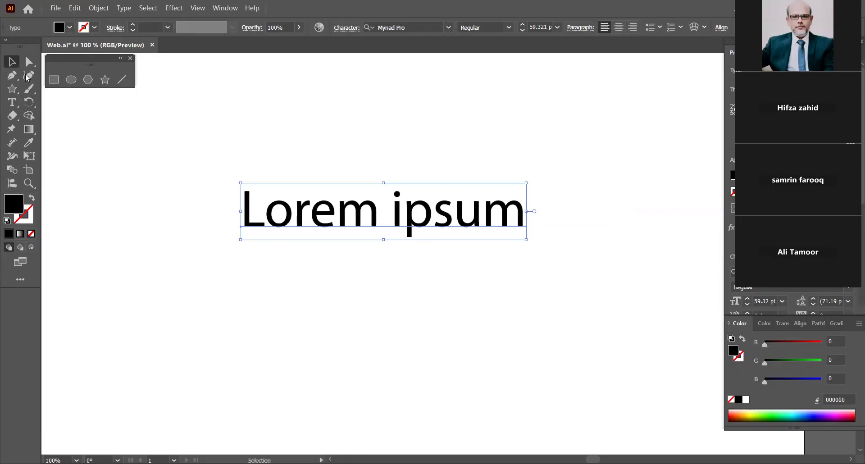
{"action": "left_click", "coordinate": [12, 102]}
{"action": "left_click_drag", "start_coordinate": [236, 207], "coordinate": [491, 246]}
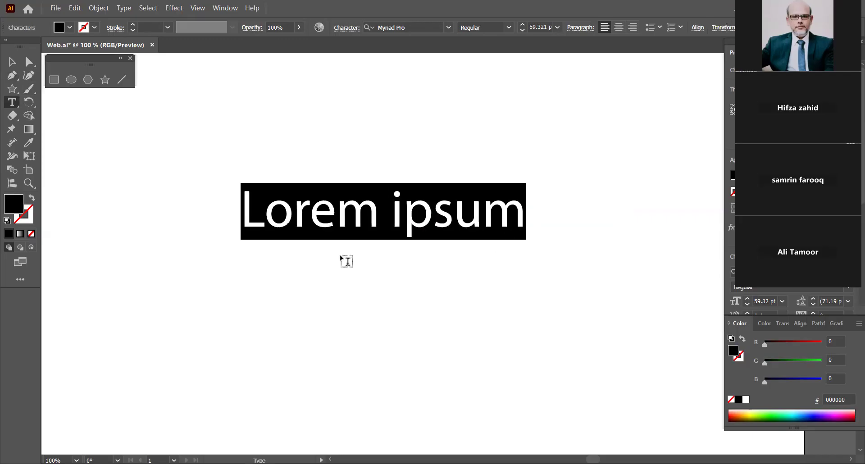
{"action": "left_click", "coordinate": [13, 64]}
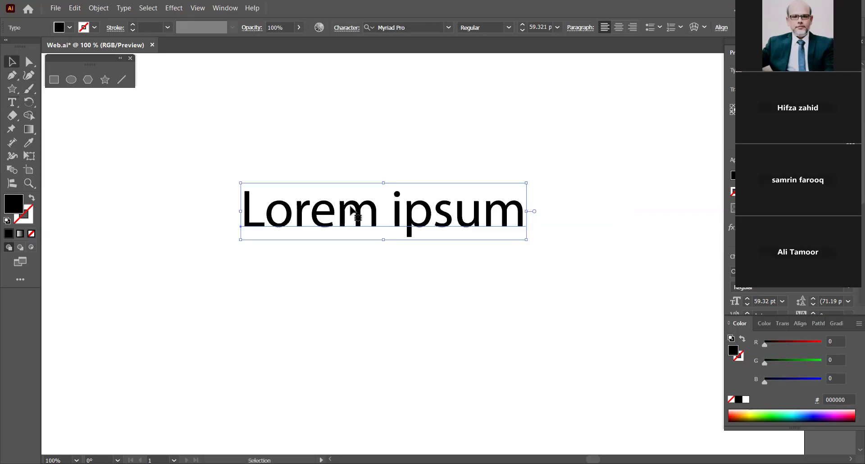
Step: Add a second "Lorem ipsum" text line below the first and enlarge it to about 59 pt
{"action": "left_click", "coordinate": [13, 103]}
{"action": "left_click", "coordinate": [255, 267]}
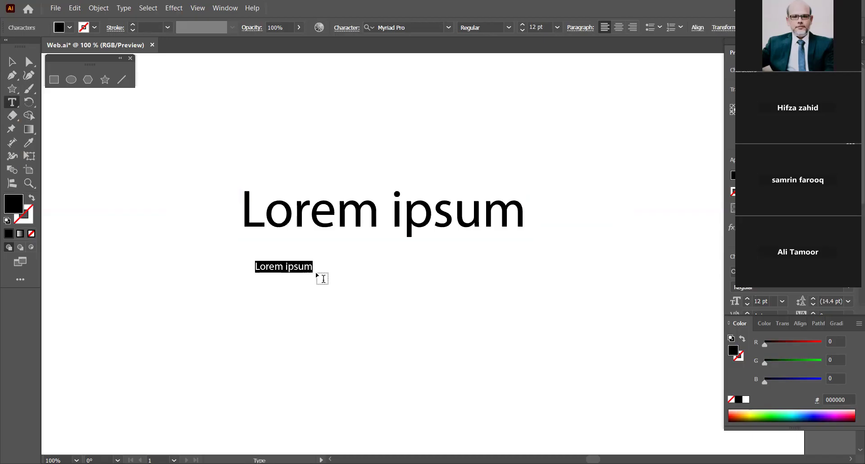
{"action": "left_click", "coordinate": [12, 62]}
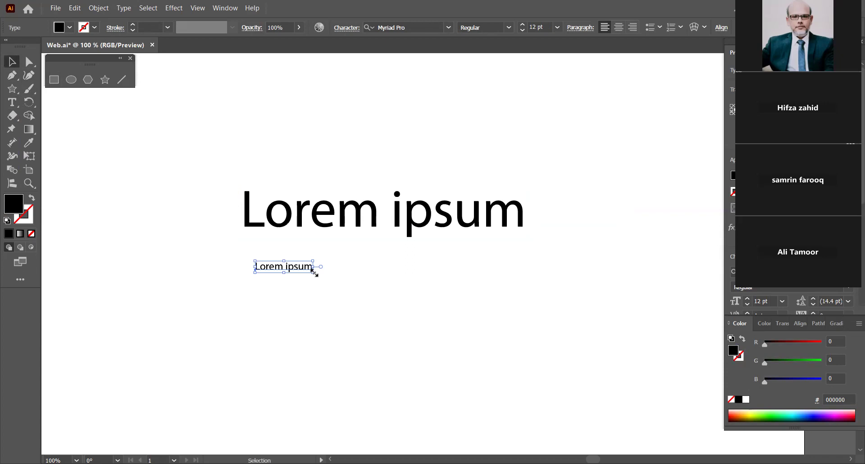
{"action": "left_click_drag", "start_coordinate": [314, 272], "coordinate": [539, 338]}
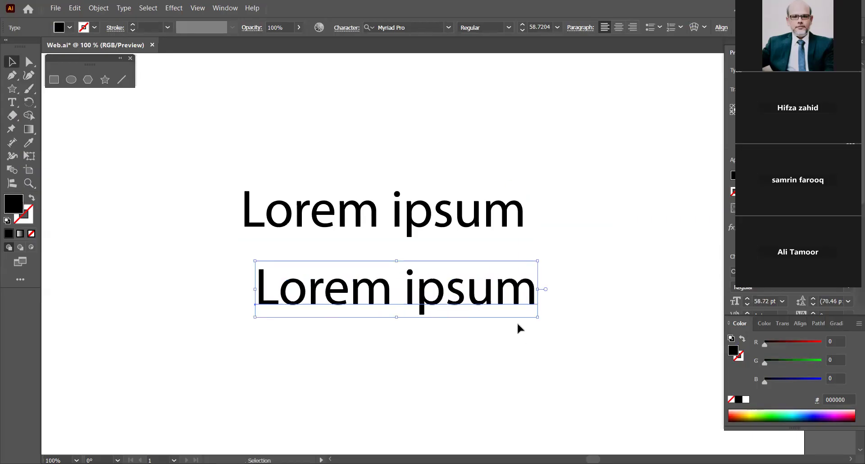
Step: Replace the upper placeholder text with "Adobe Illustrator" and move the line to the left
{"action": "left_click", "coordinate": [356, 210]}
{"action": "double_click", "coordinate": [357, 210]}
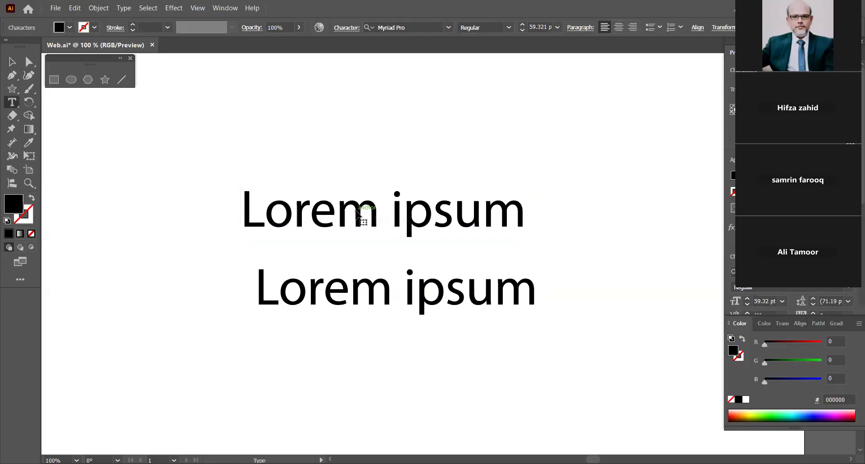
{"action": "left_click_drag", "start_coordinate": [248, 213], "coordinate": [521, 234]}
{"action": "type", "text": "A"}
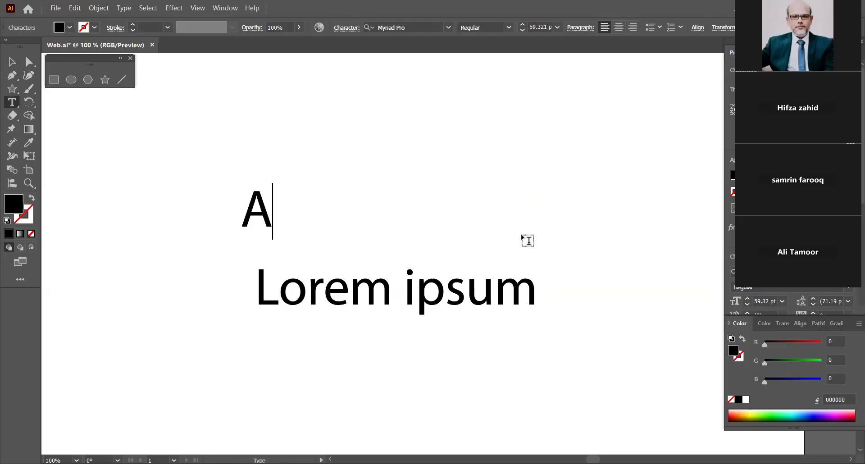
{"action": "type", "text": "dobe I"}
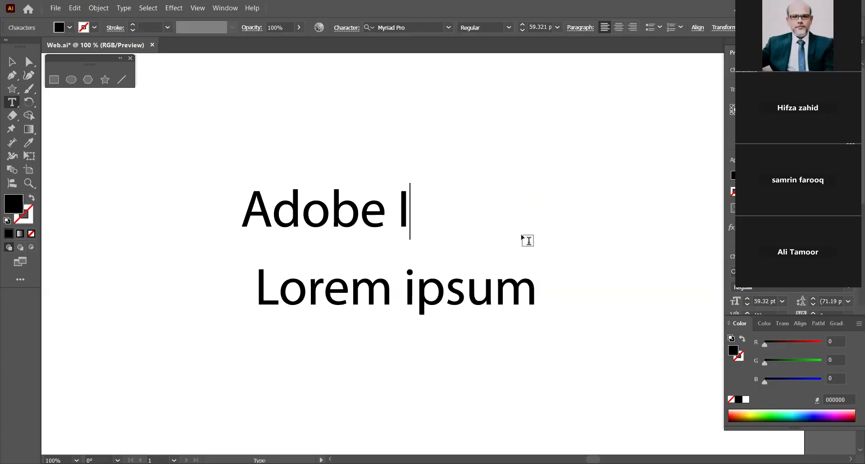
{"action": "type", "text": "llustrator"}
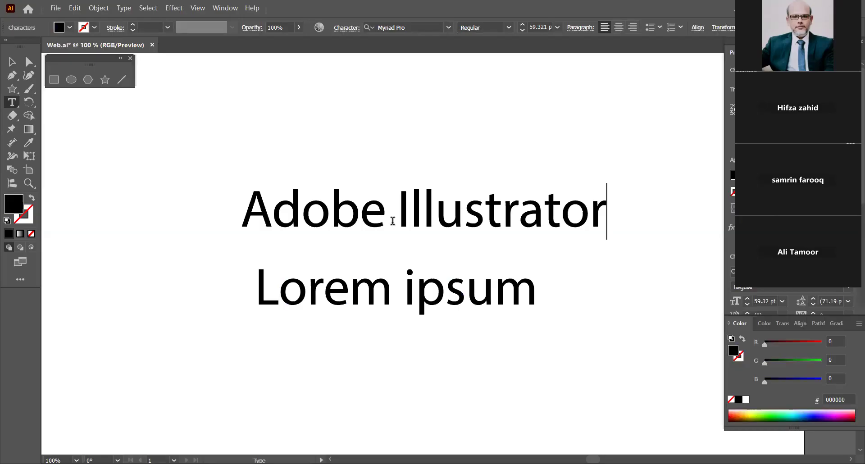
{"action": "left_click", "coordinate": [12, 63]}
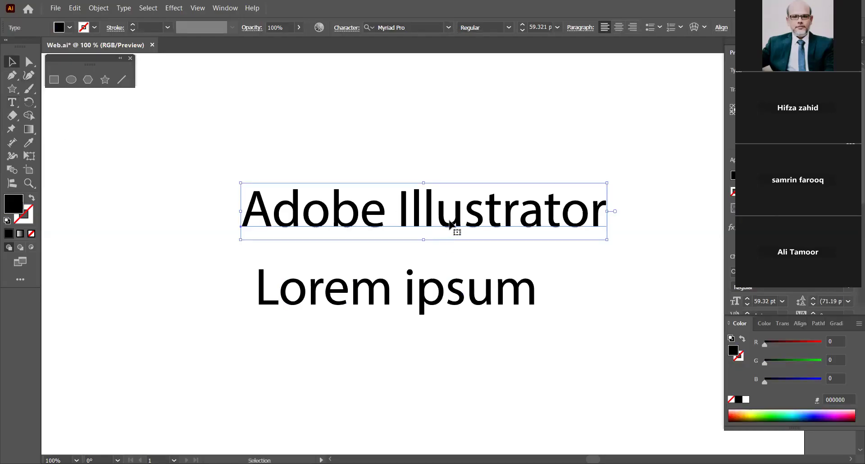
{"action": "left_click_drag", "start_coordinate": [446, 224], "coordinate": [291, 211]}
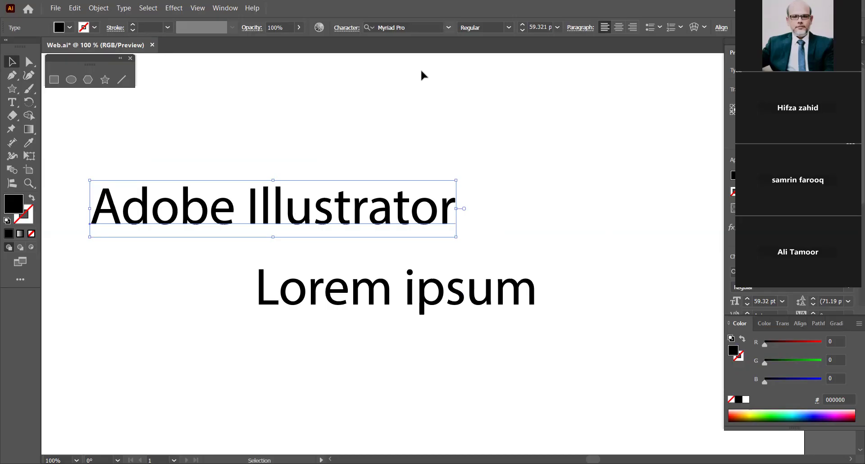
Step: Set the font of the "Adobe Illustrator" text to Bahnschrift Bold Condensed
{"action": "left_click", "coordinate": [448, 28]}
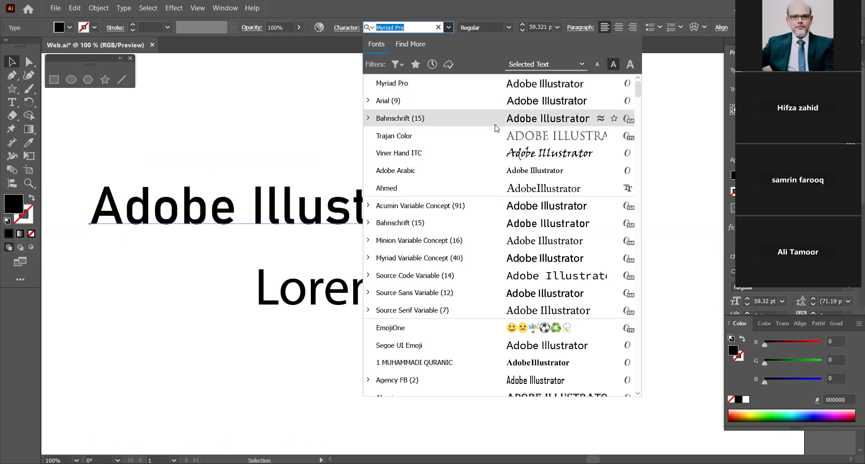
{"action": "scroll", "coordinate": [457, 129], "scroll_direction": "down", "scroll_amount": 2}
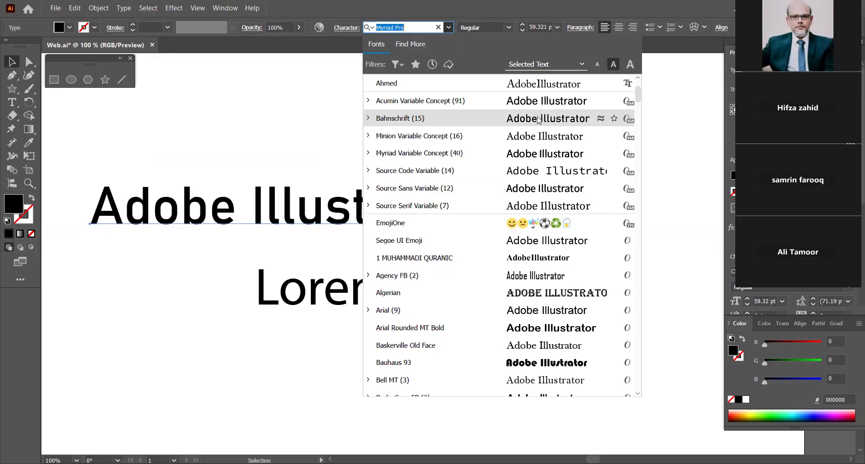
{"action": "left_click", "coordinate": [368, 119]}
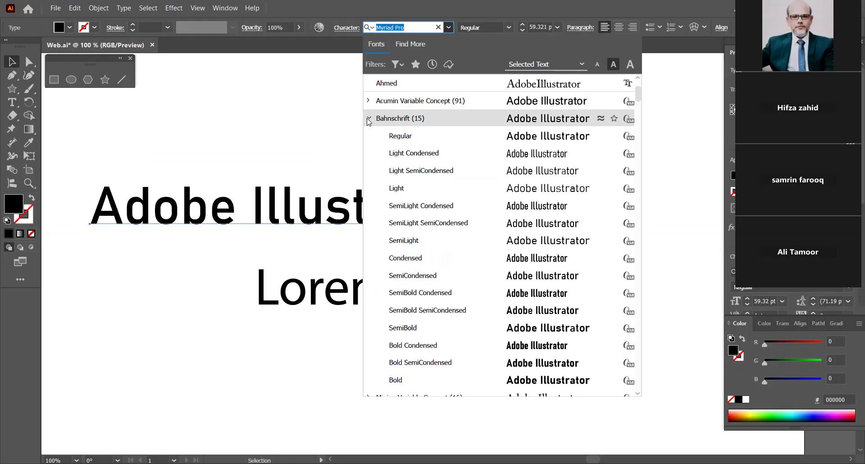
{"action": "left_click", "coordinate": [368, 119]}
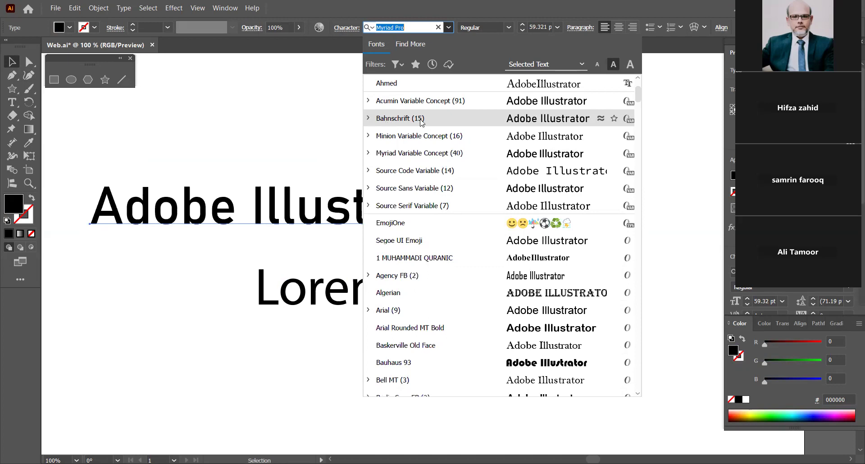
{"action": "left_click", "coordinate": [369, 118]}
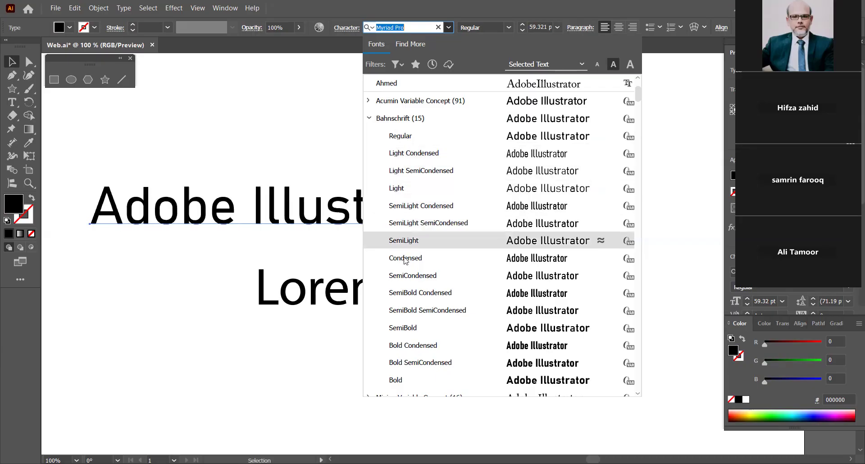
{"action": "scroll", "coordinate": [411, 328], "scroll_direction": "down", "scroll_amount": 3}
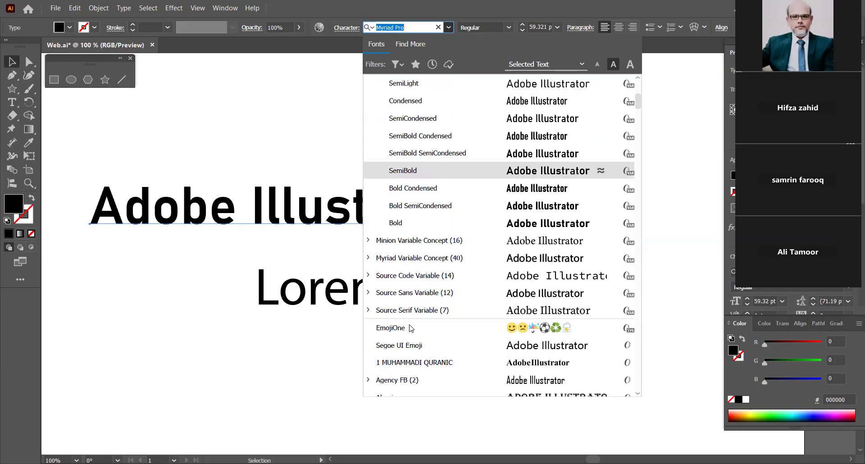
{"action": "left_click", "coordinate": [414, 190]}
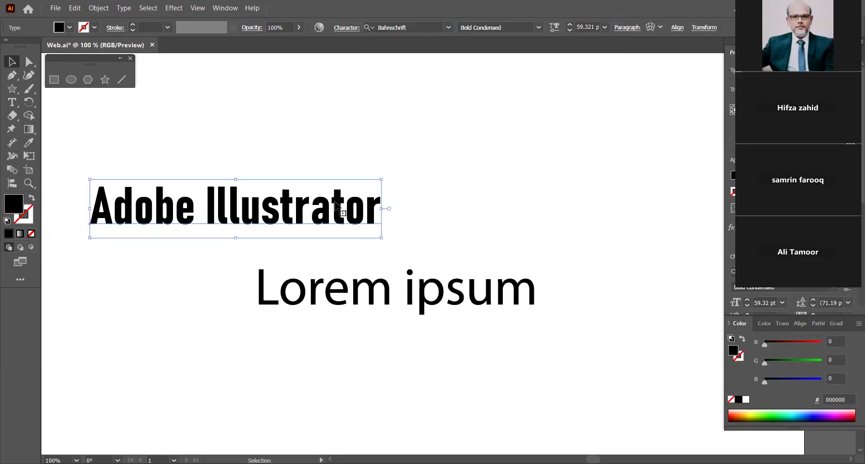
Step: Delete the remaining "Lorem ipsum" line and move the "Adobe Illustrator" text near the artboard's center
{"action": "left_click_drag", "start_coordinate": [318, 206], "coordinate": [459, 185]}
{"action": "left_click", "coordinate": [364, 295]}
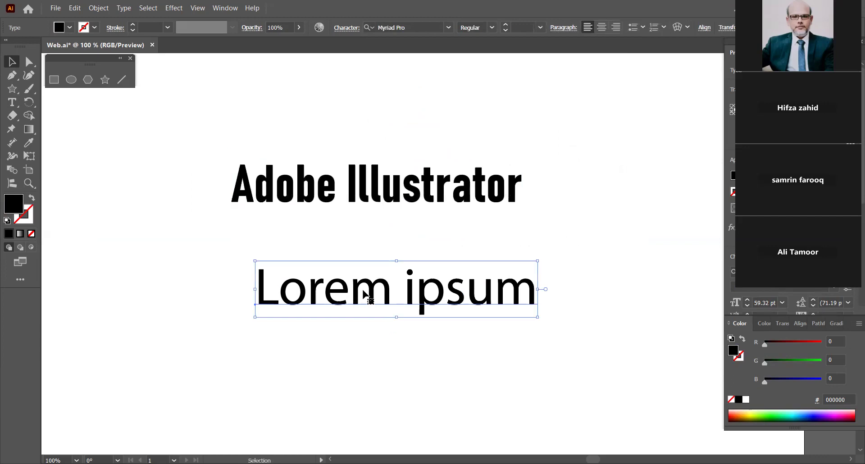
{"action": "key", "text": "Delete"}
{"action": "left_click_drag", "start_coordinate": [404, 192], "coordinate": [407, 235]}
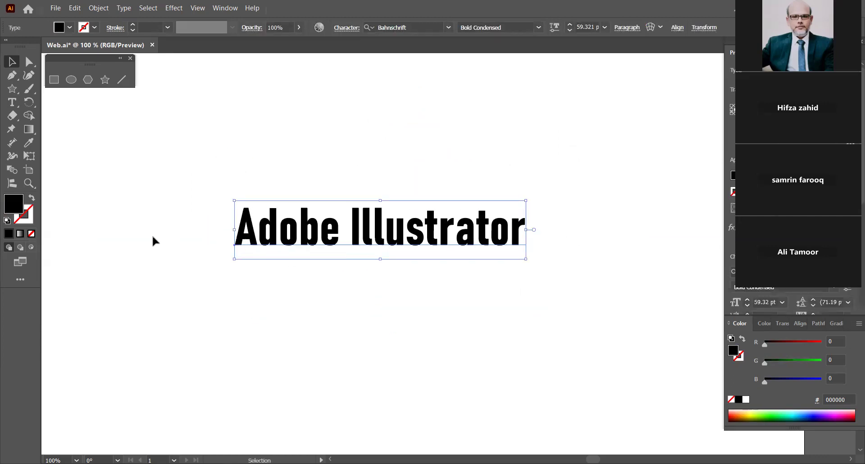
Step: Color only the letter "d" of "Adobe" olive green 96AA07
{"action": "left_click", "coordinate": [13, 104]}
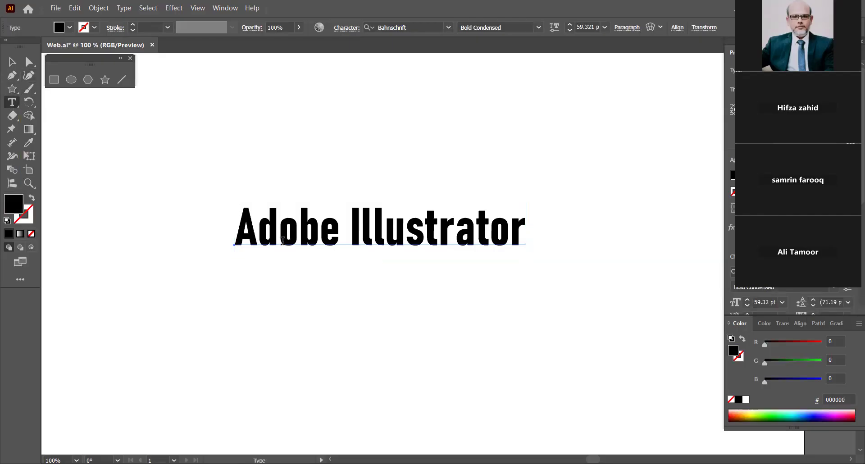
{"action": "left_click_drag", "start_coordinate": [257, 230], "coordinate": [276, 230]}
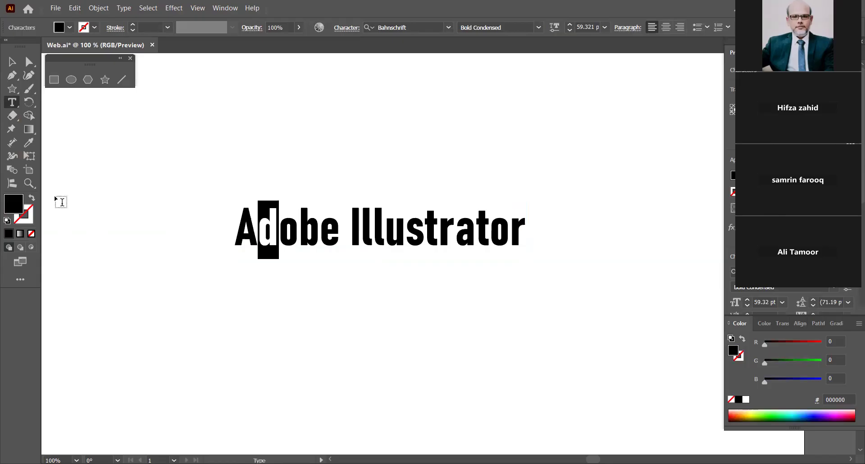
{"action": "double_click", "coordinate": [15, 205]}
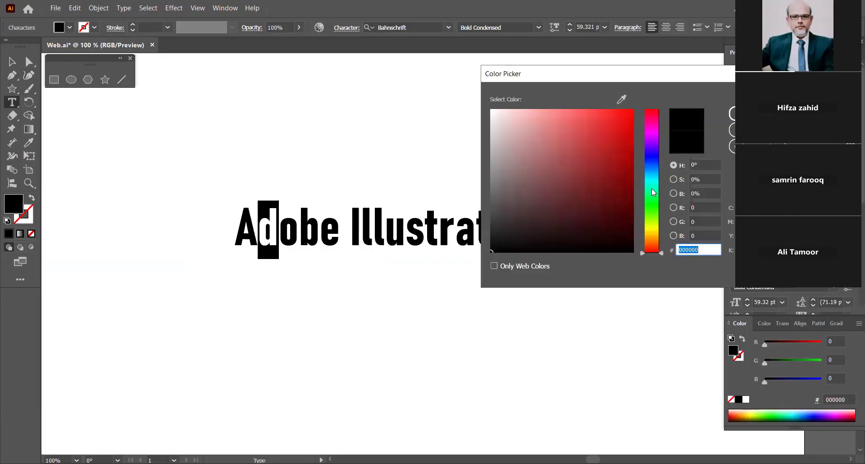
{"action": "left_click", "coordinate": [650, 224]}
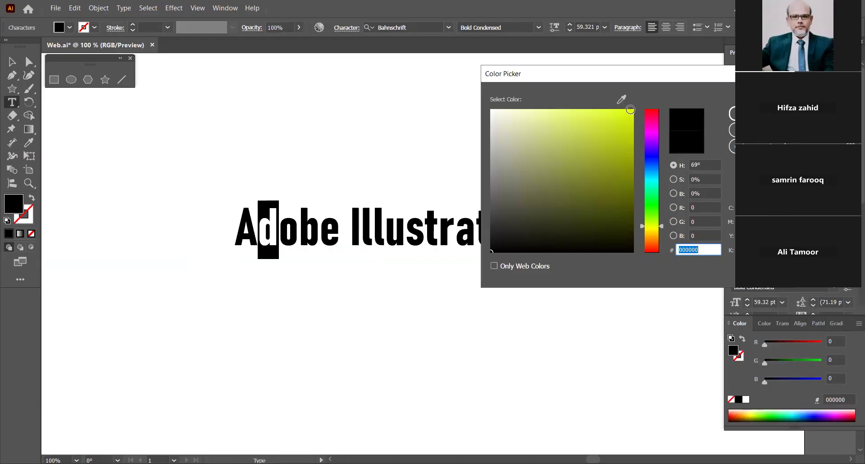
{"action": "left_click", "coordinate": [627, 157]}
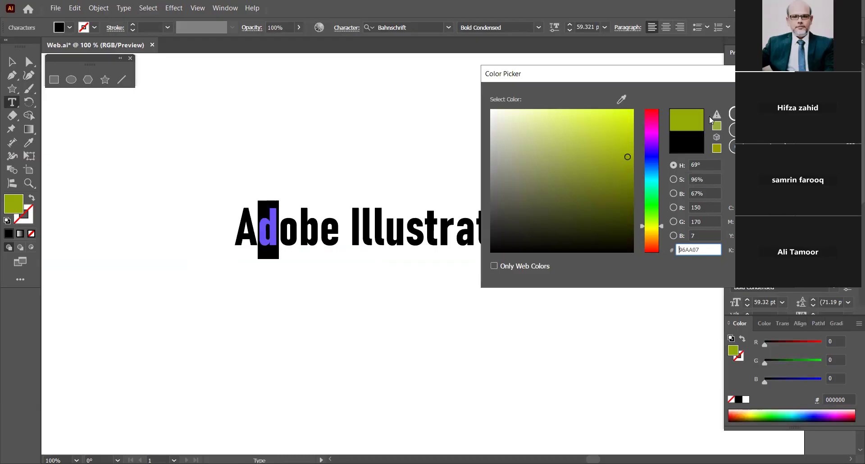
{"action": "left_click", "coordinate": [733, 114]}
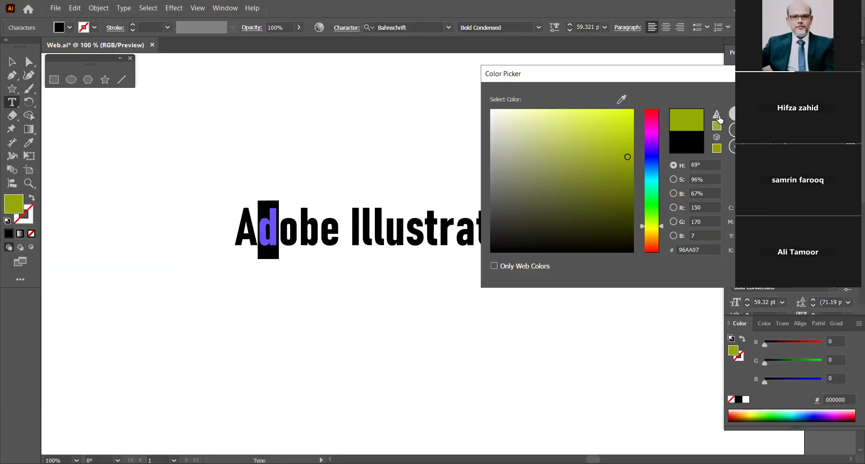
{"action": "left_click", "coordinate": [432, 292]}
Step: Color only the letter "b" of "Adobe" bright green 2AFC0B
{"action": "left_click_drag", "start_coordinate": [301, 233], "coordinate": [313, 230]}
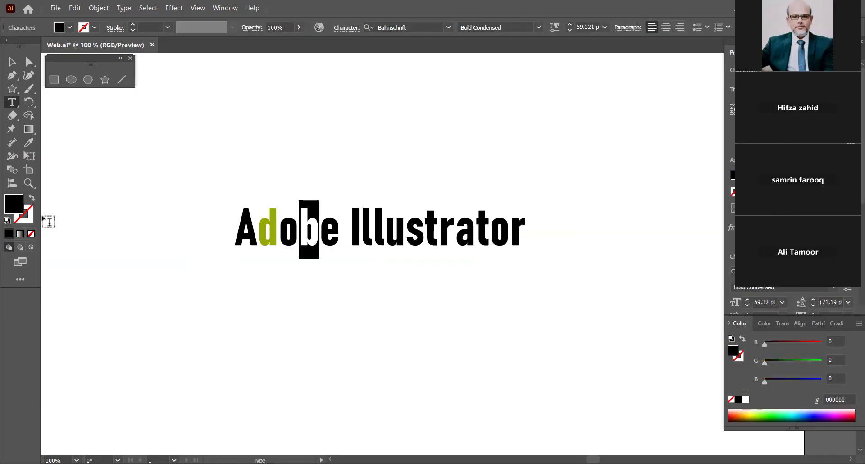
{"action": "double_click", "coordinate": [9, 207]}
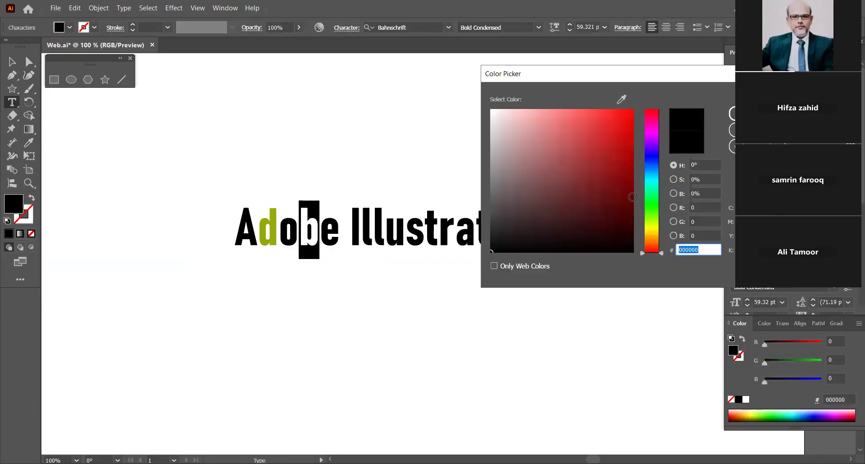
{"action": "left_click", "coordinate": [652, 209]}
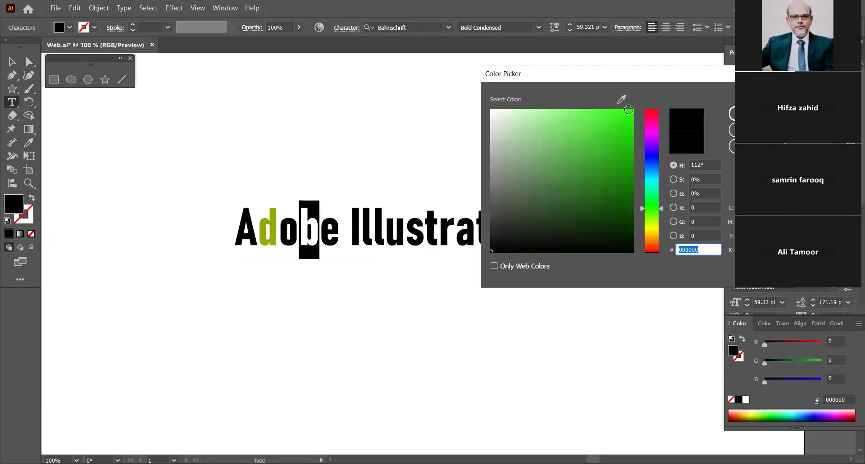
{"action": "left_click", "coordinate": [627, 111]}
{"action": "left_click", "coordinate": [734, 113]}
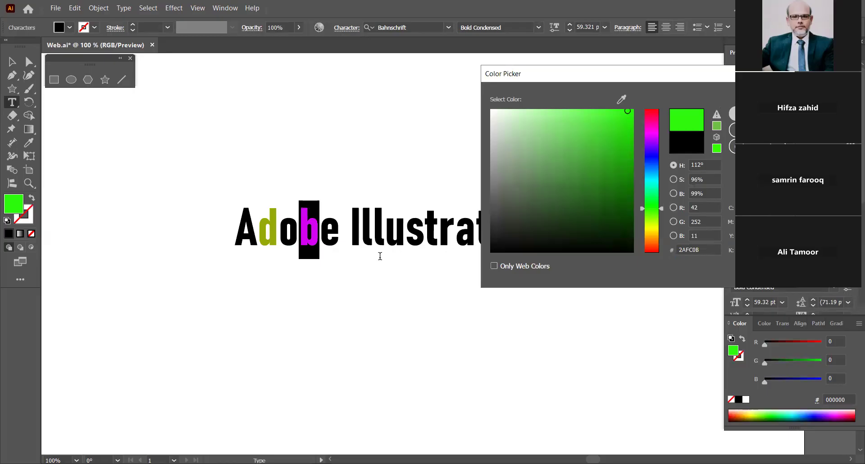
Step: Color only the letters "llu" of "Illustrator" blue 0C23F4
{"action": "left_click", "coordinate": [379, 256]}
{"action": "left_click_drag", "start_coordinate": [363, 222], "coordinate": [404, 222]}
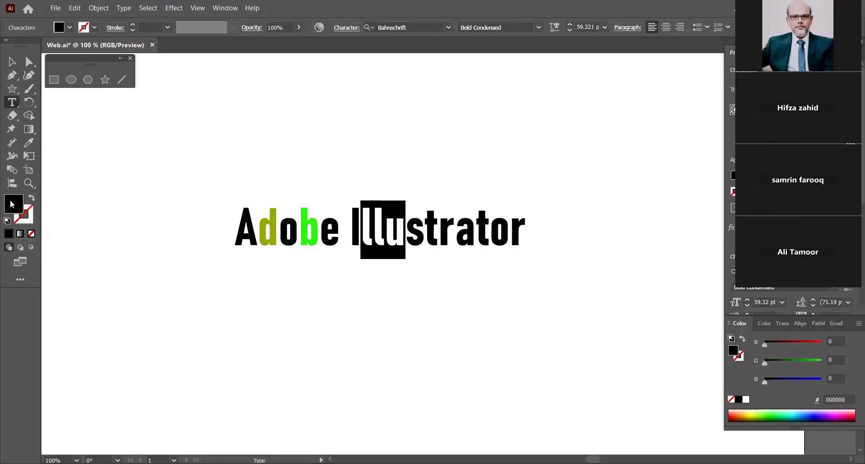
{"action": "double_click", "coordinate": [13, 204]}
{"action": "left_click", "coordinate": [654, 160]}
{"action": "left_click_drag", "start_coordinate": [623, 158], "coordinate": [627, 115]}
{"action": "left_click", "coordinate": [748, 114]}
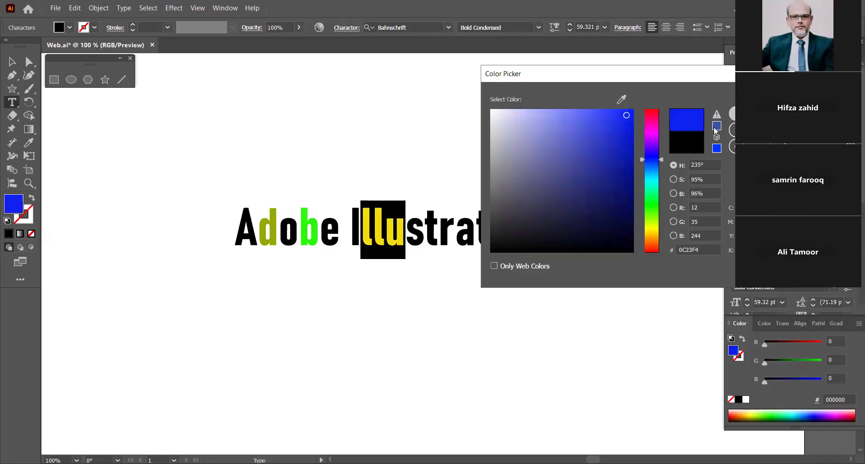
Step: Color only the letters "tr" of "Illustrator" magenta F70DC6
{"action": "left_click", "coordinate": [448, 249]}
{"action": "left_click_drag", "start_coordinate": [427, 232], "coordinate": [453, 230]}
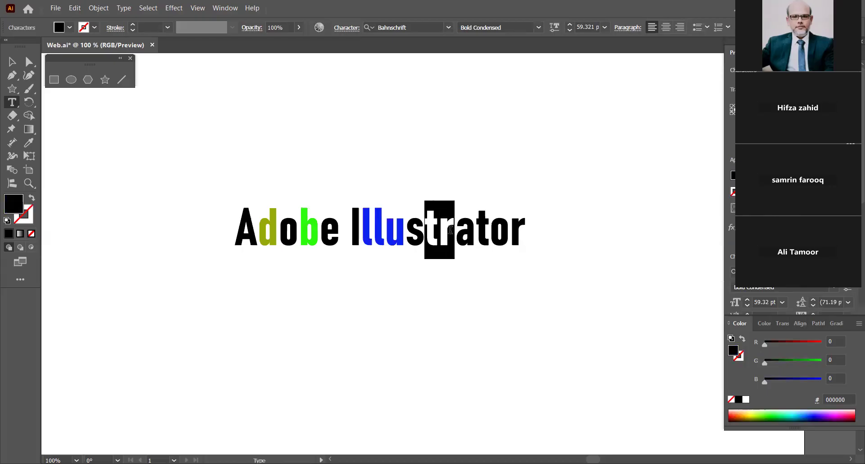
{"action": "double_click", "coordinate": [15, 203]}
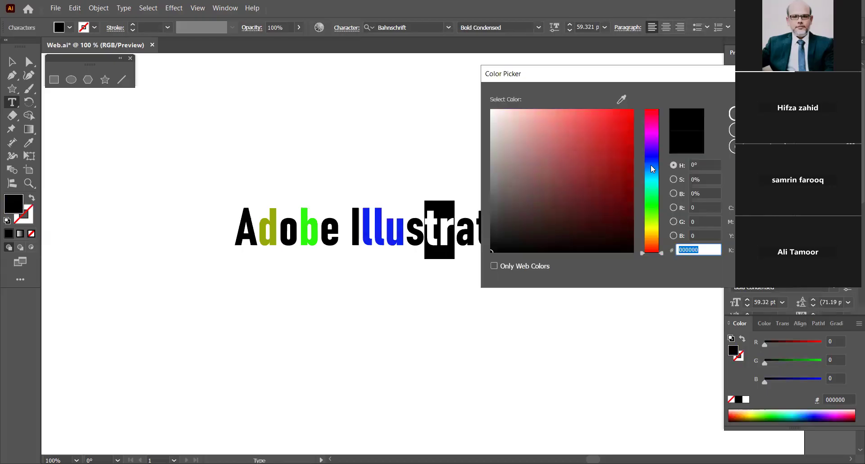
{"action": "left_click", "coordinate": [655, 128]}
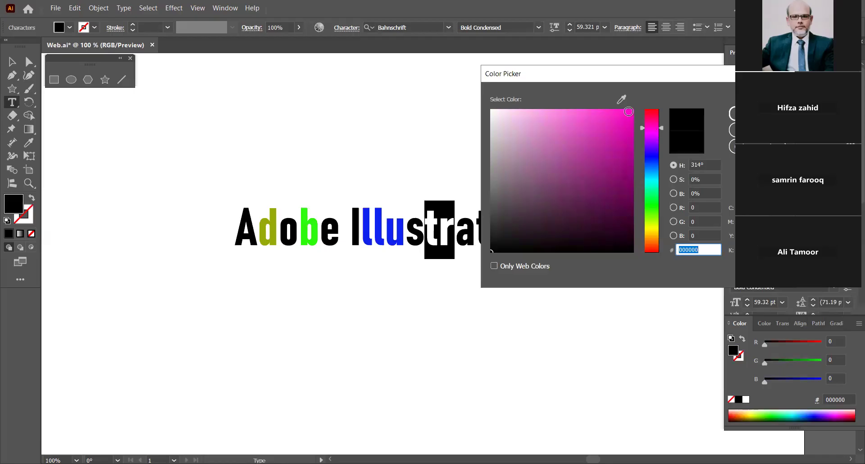
{"action": "left_click", "coordinate": [626, 114]}
{"action": "key", "text": "Return"}
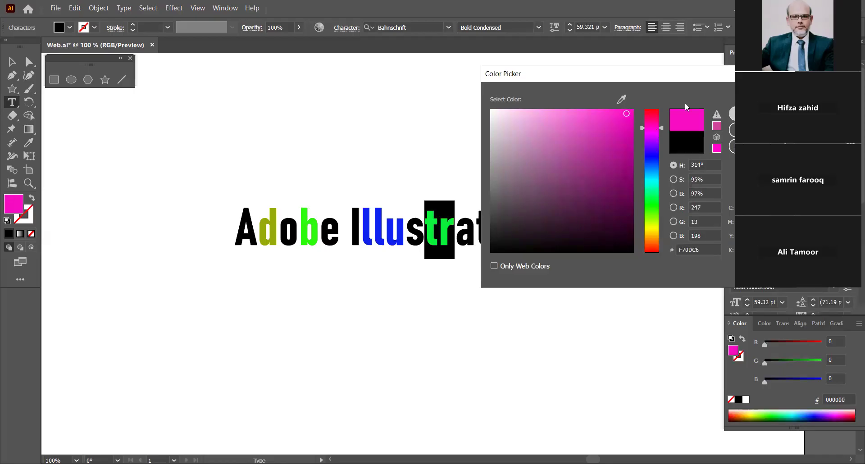
Step: Color only the letters "to" of "Illustrator" orange EFA30C
{"action": "left_click", "coordinate": [477, 227]}
{"action": "left_click_drag", "start_coordinate": [477, 228], "coordinate": [505, 225]}
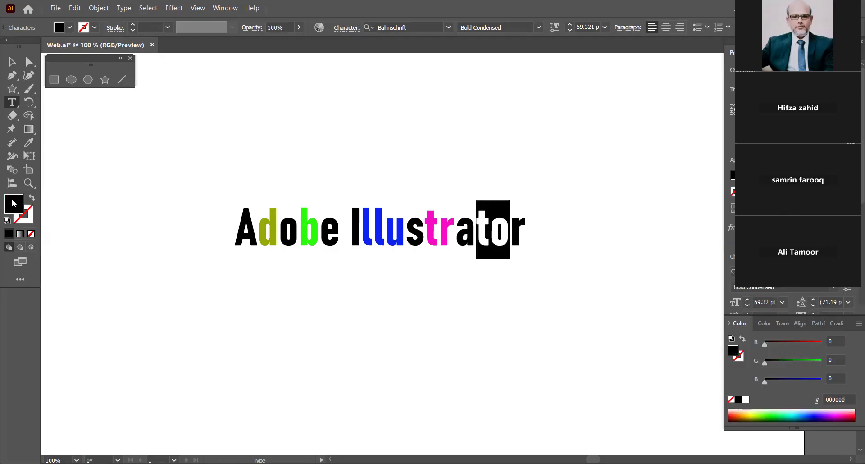
{"action": "double_click", "coordinate": [733, 176]}
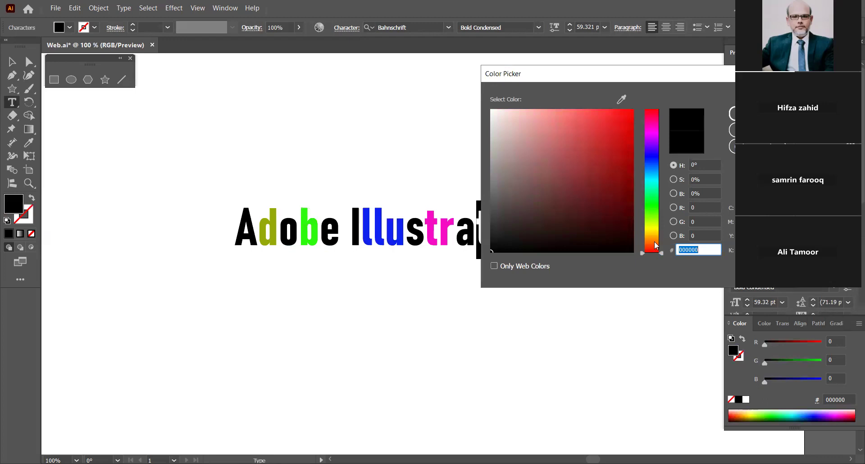
{"action": "left_click_drag", "start_coordinate": [656, 246], "coordinate": [652, 237]}
{"action": "left_click_drag", "start_coordinate": [624, 177], "coordinate": [626, 118]}
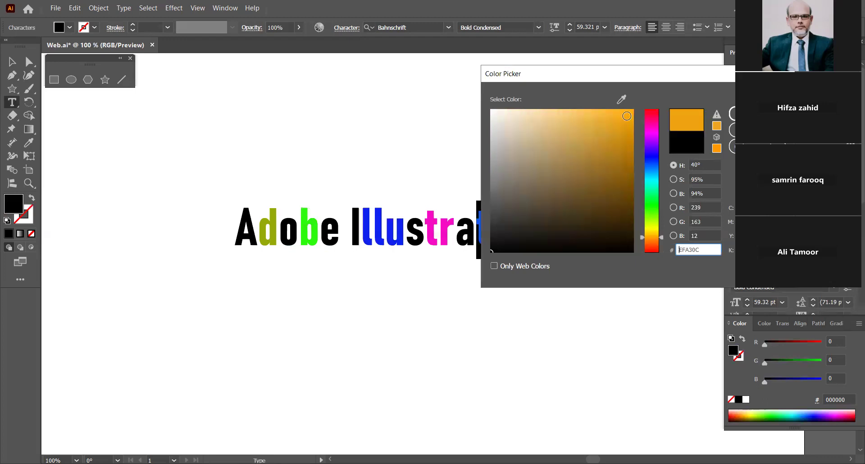
{"action": "left_click", "coordinate": [688, 116]}
{"action": "key", "text": "Return"}
Step: Set the font size of the whole "Adobe Illustrator" text to 72 pt
{"action": "left_click_drag", "start_coordinate": [235, 221], "coordinate": [525, 216]}
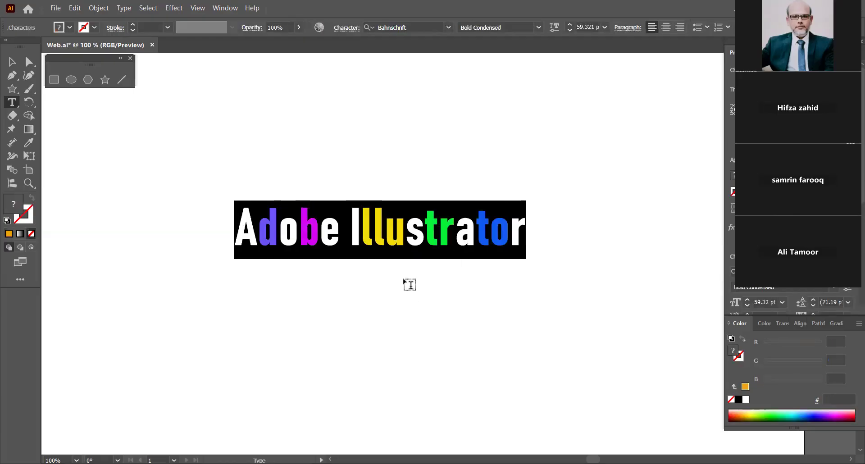
{"action": "key", "text": "ctrl+shift+a"}
{"action": "left_click_drag", "start_coordinate": [240, 225], "coordinate": [541, 233]}
{"action": "left_click", "coordinate": [605, 27]}
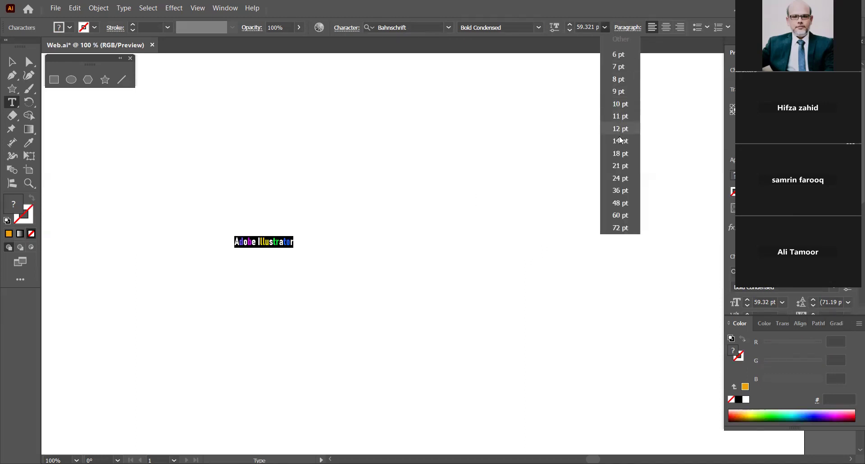
{"action": "left_click", "coordinate": [621, 228]}
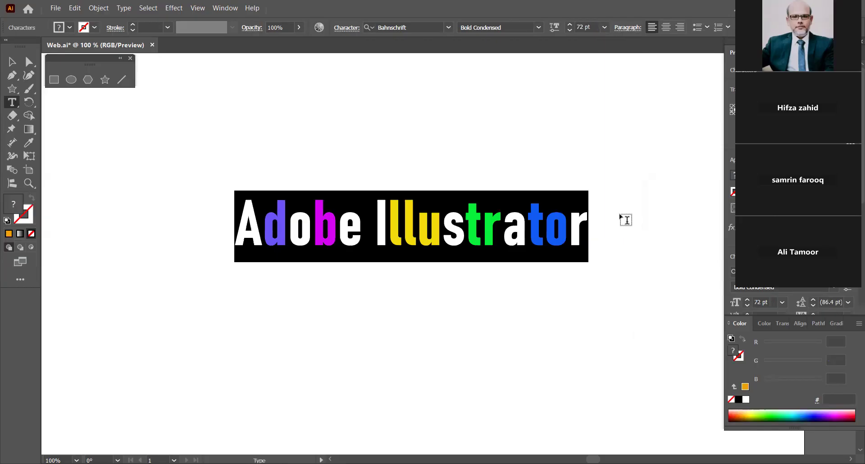
Step: Scale the "Adobe Illustrator" text up proportionally to about 119.52 pt and place it across the artboard's middle
{"action": "left_click", "coordinate": [12, 61]}
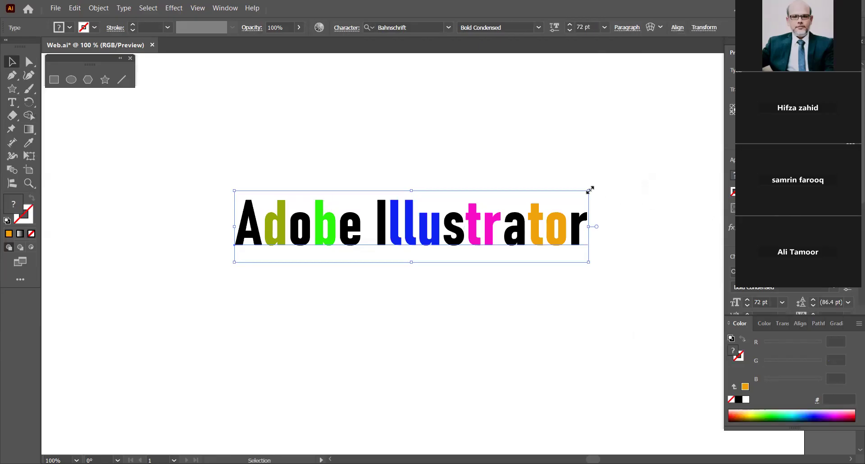
{"action": "key", "text": "shift"}
{"action": "left_click_drag", "start_coordinate": [590, 189], "coordinate": [721, 144]}
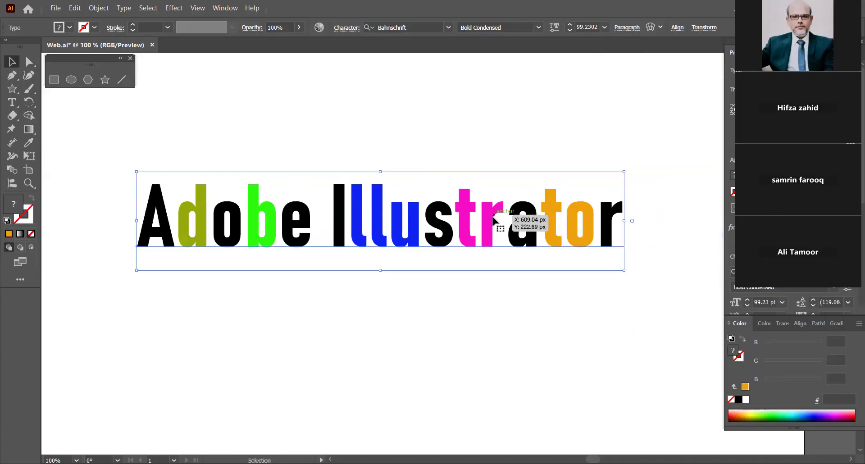
{"action": "left_click_drag", "start_coordinate": [623, 272], "coordinate": [719, 313]}
{"action": "left_click_drag", "start_coordinate": [530, 239], "coordinate": [509, 229]}
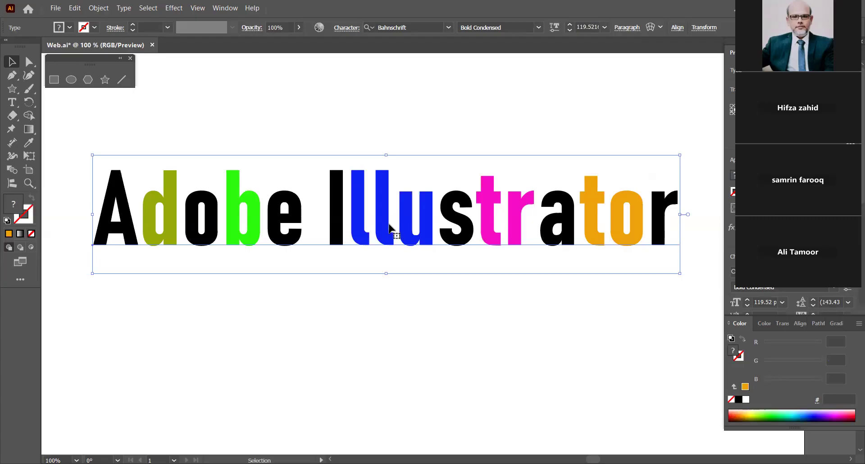
Step: Move the enlarged "Adobe Illustrator" text up to the upper part of the artboard
{"action": "mouse_move", "coordinate": [381, 221]}
{"action": "left_mouse_down"}
{"action": "mouse_move", "coordinate": [392, 179]}
{"action": "mouse_move", "coordinate": [392, 213]}
{"action": "left_mouse_up"}
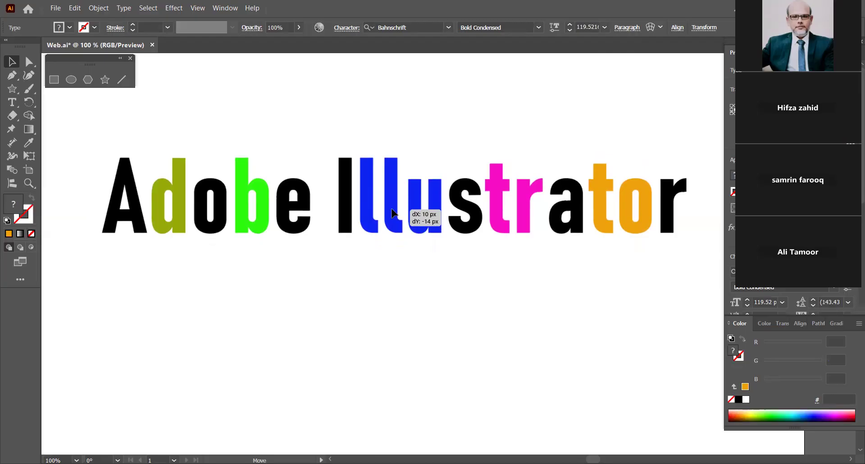
{"action": "left_click_drag", "start_coordinate": [392, 212], "coordinate": [383, 224]}
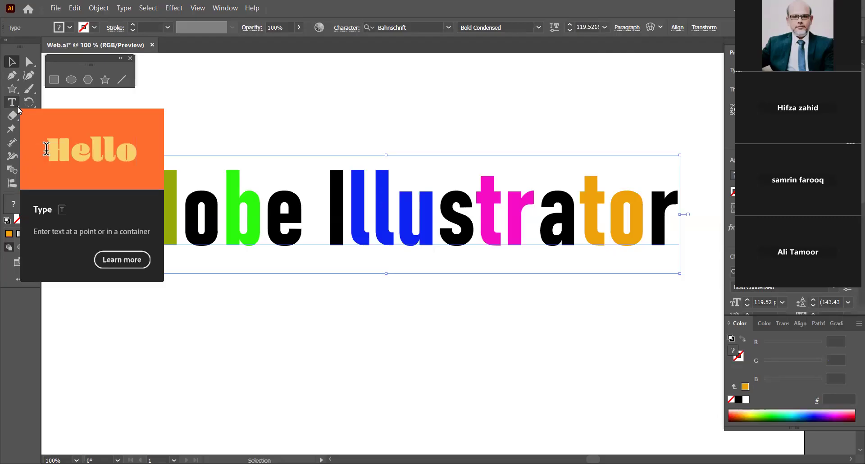
{"action": "right_click", "coordinate": [17, 106]}
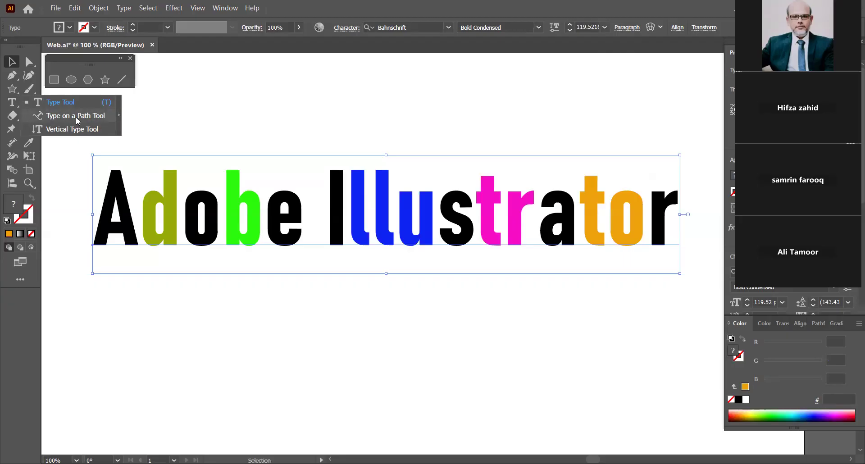
{"action": "left_click", "coordinate": [202, 118]}
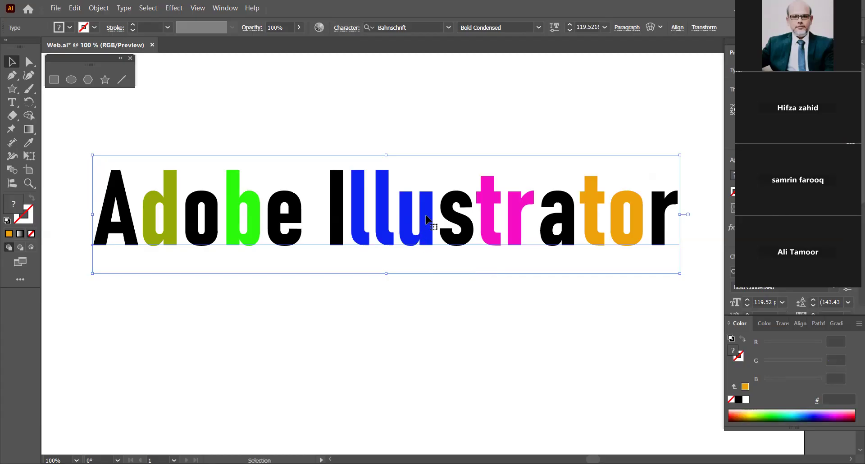
{"action": "left_click_drag", "start_coordinate": [430, 212], "coordinate": [438, 153]}
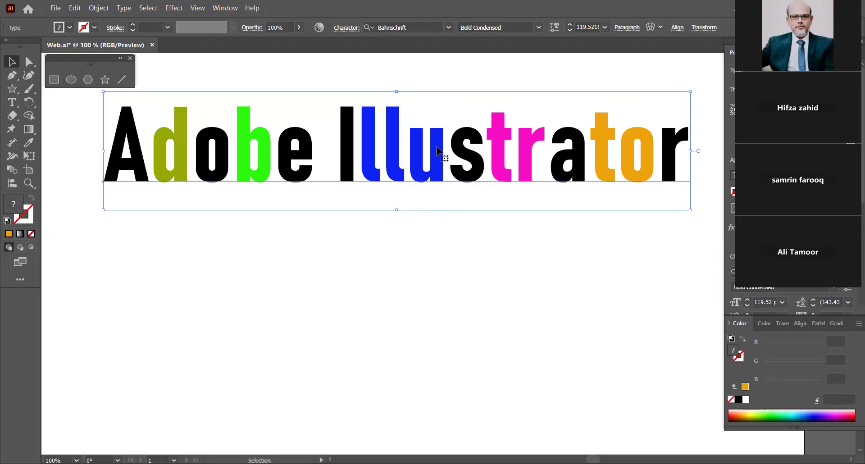
Step: Draw a small upright rectangle below the "A" and "d" of the text and fill it dark brown 422D07
{"action": "left_click", "coordinate": [53, 80]}
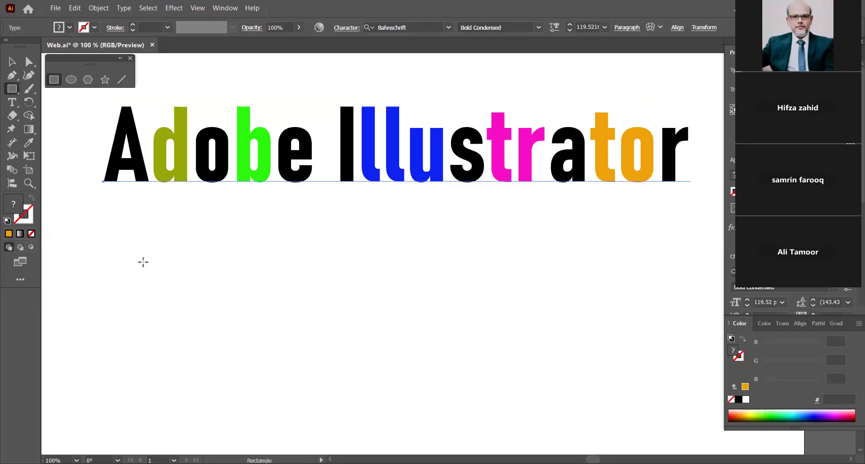
{"action": "left_click_drag", "start_coordinate": [144, 263], "coordinate": [197, 345]}
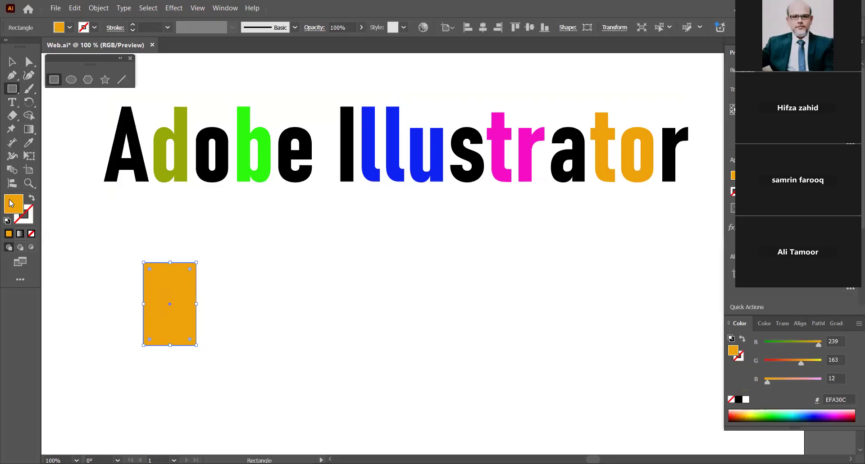
{"action": "double_click", "coordinate": [11, 203]}
{"action": "left_click", "coordinate": [619, 216]}
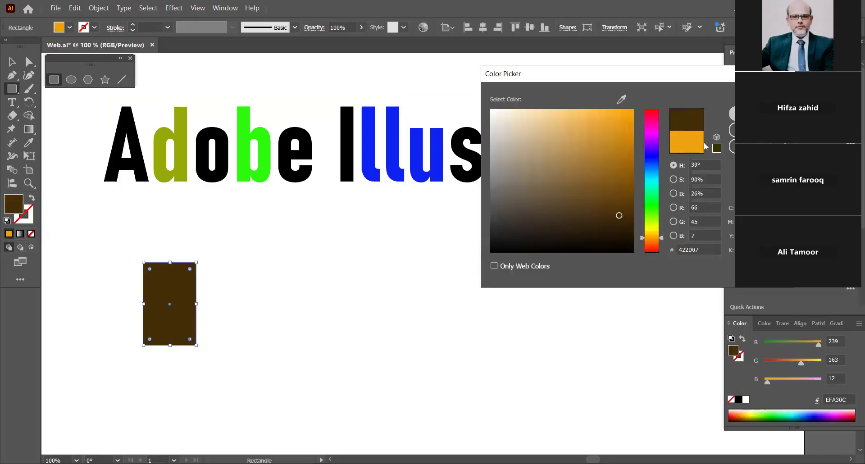
{"action": "key", "text": "Return"}
Step: Draw a circle as a head centered on the brown rectangle's upper edge and fill it cyan 11F2F2
{"action": "left_click", "coordinate": [73, 79]}
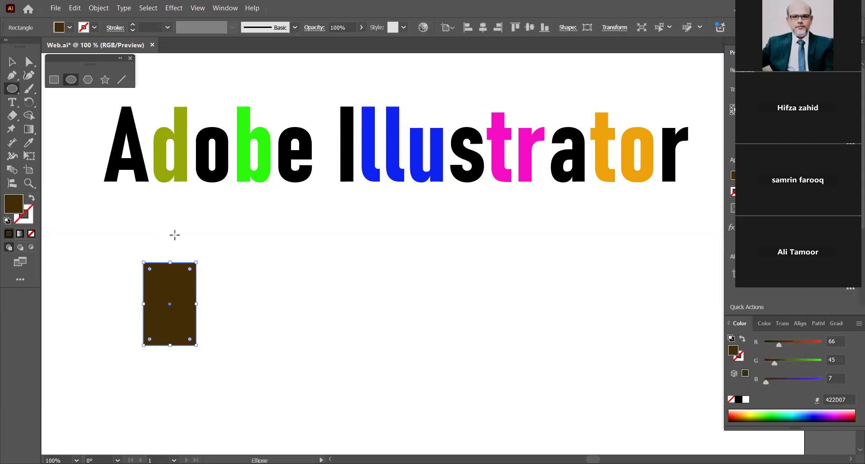
{"action": "left_click_drag", "start_coordinate": [153, 228], "coordinate": [189, 265]}
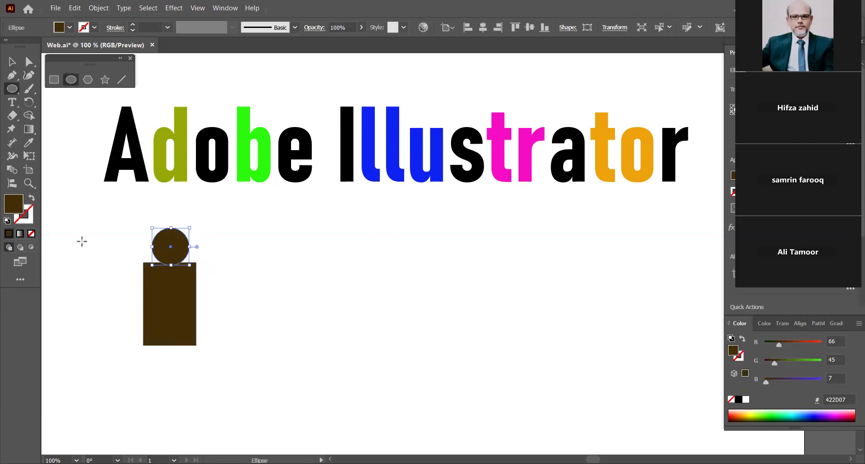
{"action": "double_click", "coordinate": [18, 203]}
{"action": "left_click", "coordinate": [652, 182]}
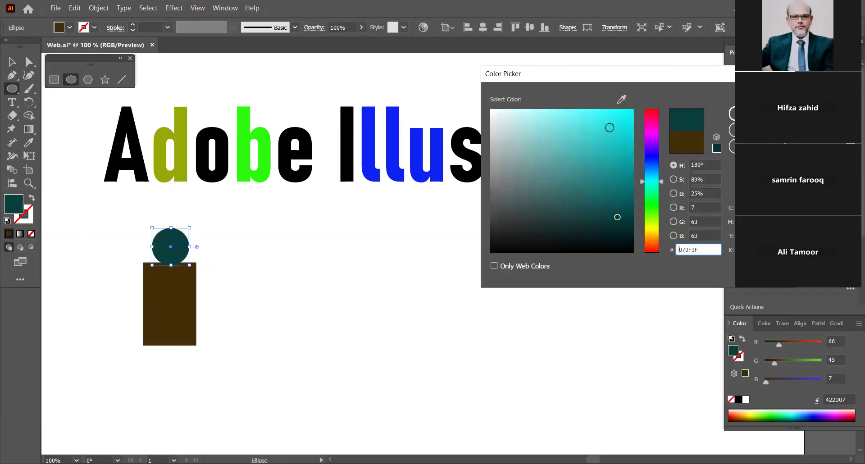
{"action": "left_click", "coordinate": [624, 116]}
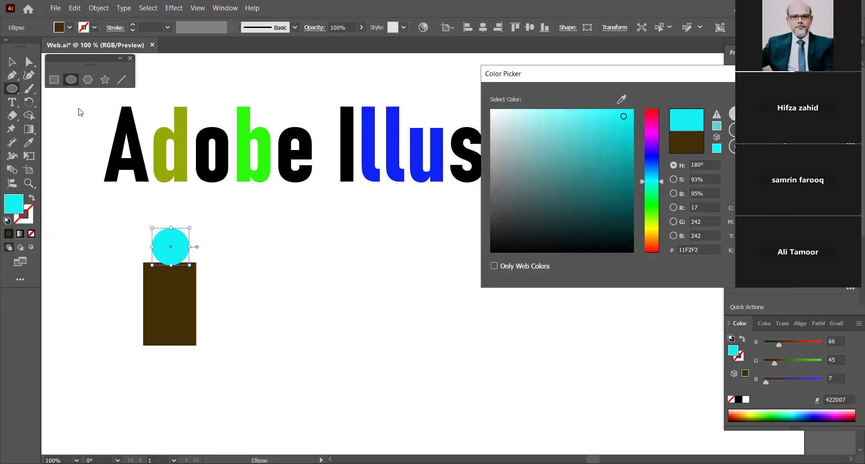
{"action": "key", "text": "Return"}
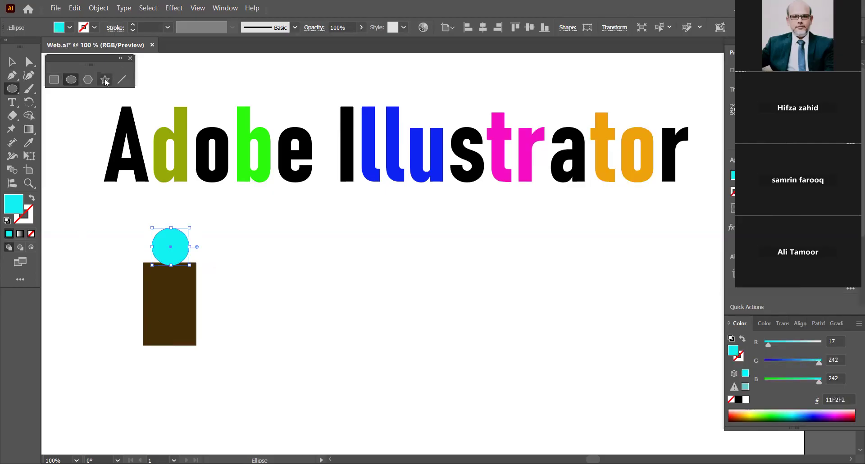
Step: Draw a tiny five-pointed star beside the cyan circle and fill it yellow EFEF14
{"action": "left_click", "coordinate": [105, 80]}
{"action": "mouse_move", "coordinate": [256, 242]}
{"action": "left_mouse_down"}
{"action": "mouse_move", "coordinate": [273, 247]}
{"action": "mouse_move", "coordinate": [263, 242]}
{"action": "left_mouse_up"}
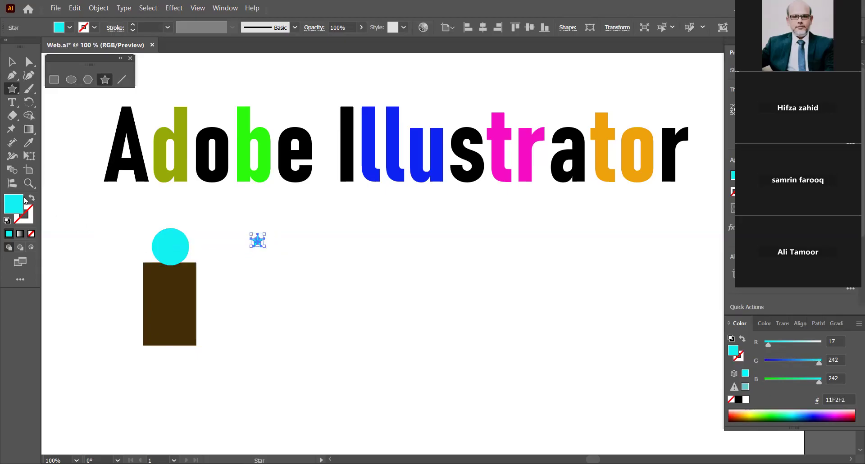
{"action": "double_click", "coordinate": [21, 207]}
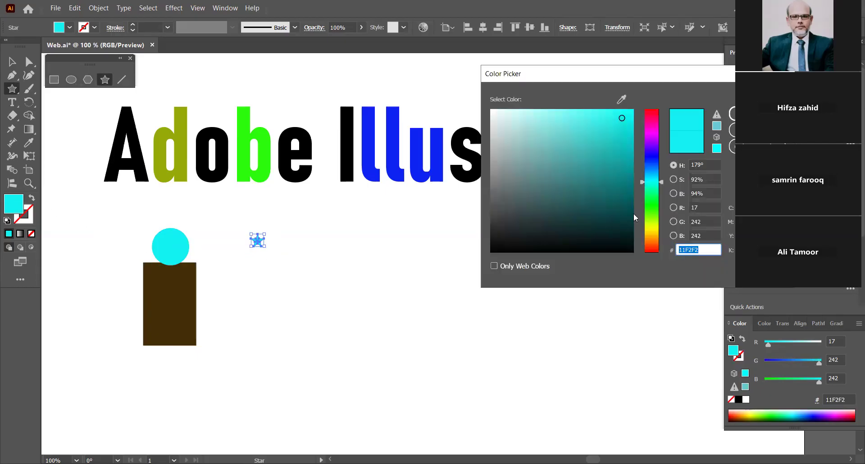
{"action": "left_click", "coordinate": [651, 228]}
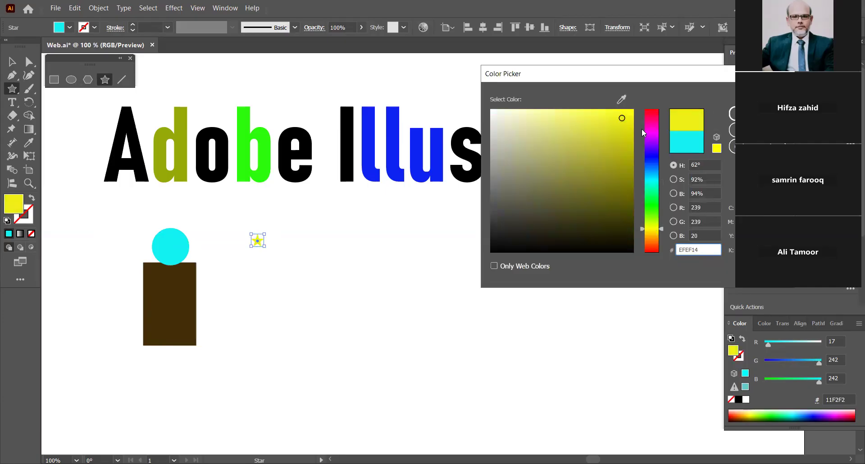
{"action": "key", "text": "Return"}
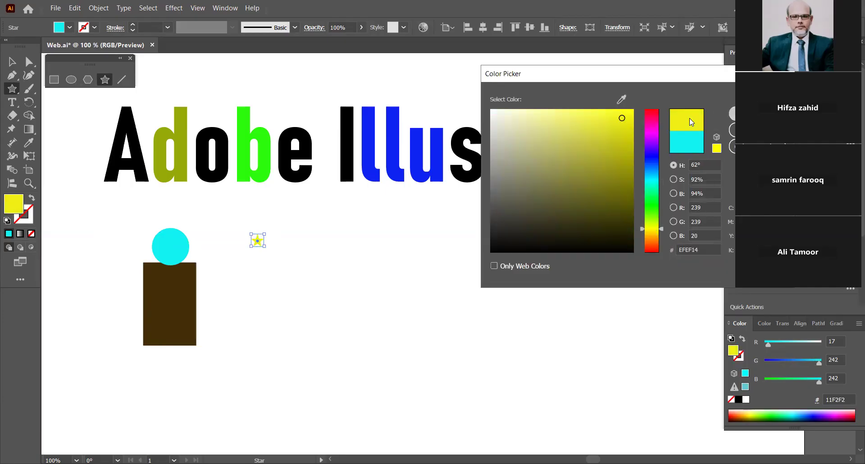
{"action": "key", "text": "Return"}
Step: Move the yellow star onto the cyan circle as one eye and duplicate it level beside it as the other
{"action": "key", "text": "v"}
{"action": "left_click_drag", "start_coordinate": [255, 242], "coordinate": [163, 240]}
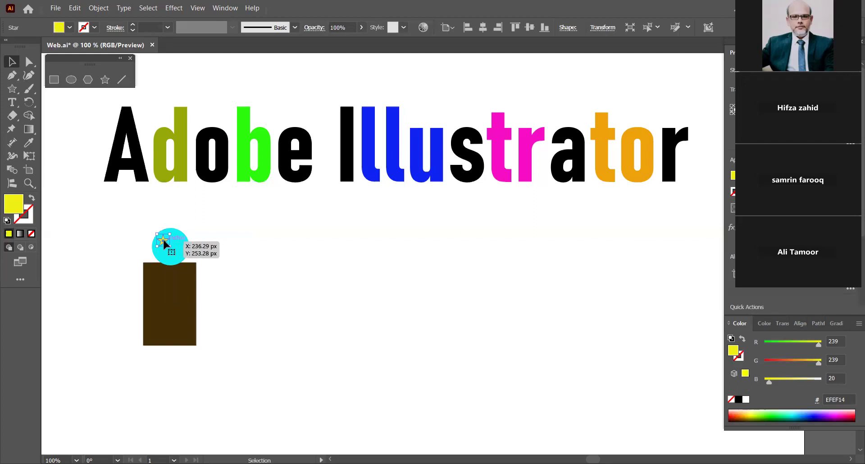
{"action": "left_click_drag", "start_coordinate": [163, 238], "coordinate": [181, 246]}
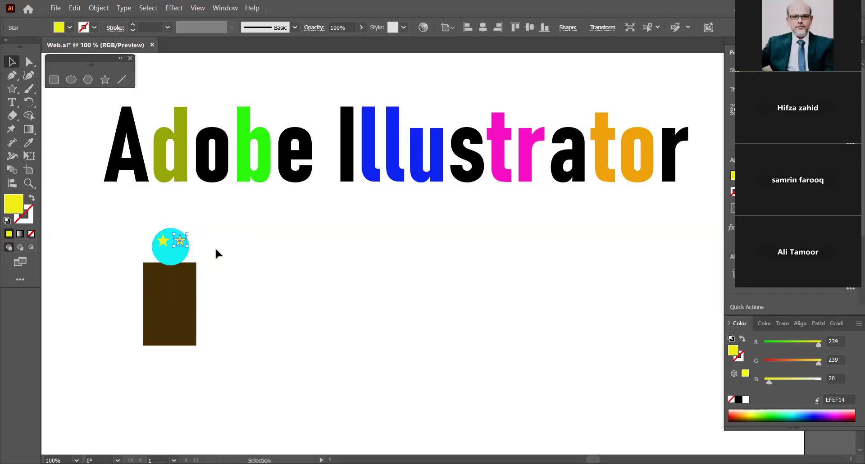
{"action": "left_click", "coordinate": [247, 239]}
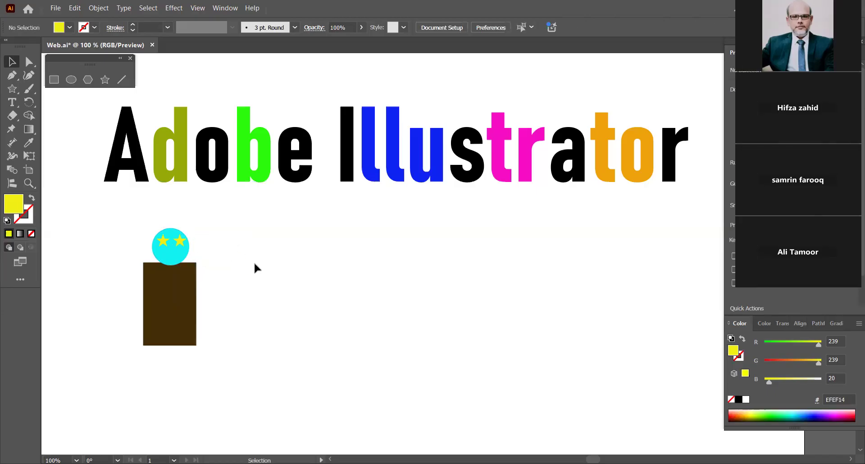
Step: Draw a narrow yellow rectangle as a leg below the brown body and duplicate it for the second leg and both arms
{"action": "left_click", "coordinate": [54, 80]}
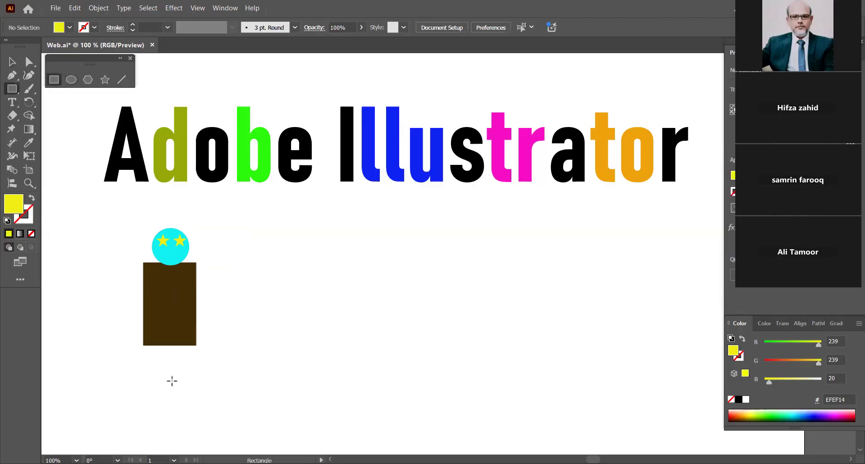
{"action": "left_click_drag", "start_coordinate": [147, 348], "coordinate": [161, 401]}
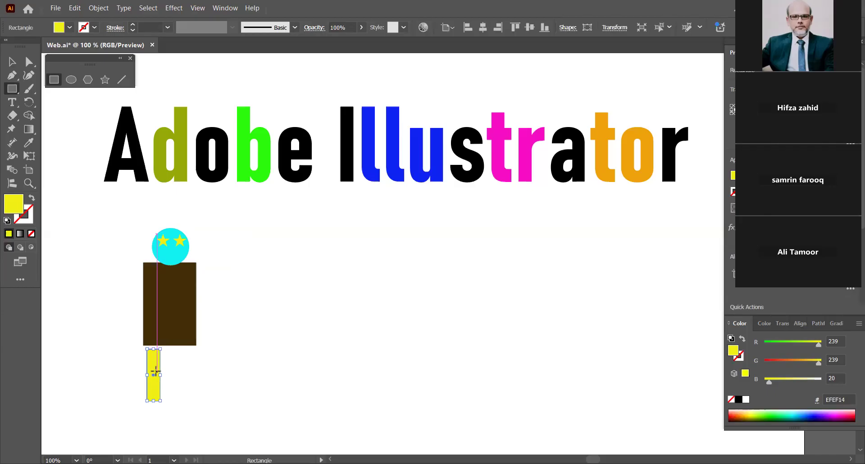
{"action": "left_click_drag", "start_coordinate": [153, 375], "coordinate": [130, 289], "text": "alt"}
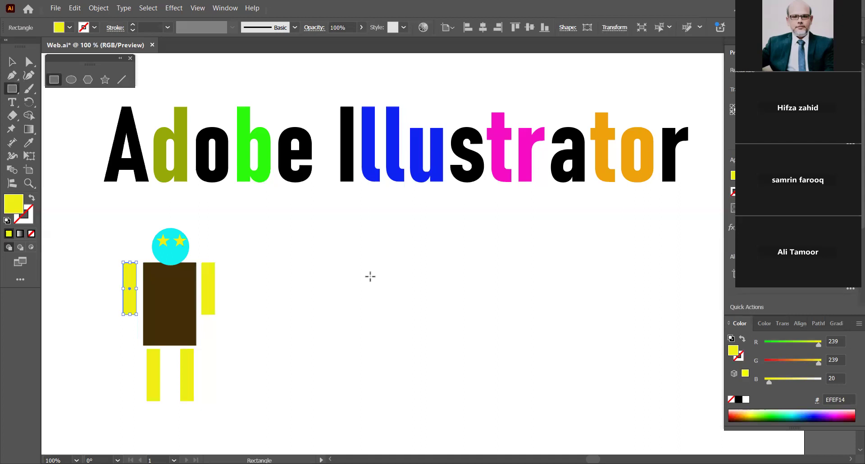
Step: Draw a row of sample shapes beside the figure: a wide yellow ellipse, a five-pointed yellow star and a slanted line
{"action": "left_click", "coordinate": [71, 80]}
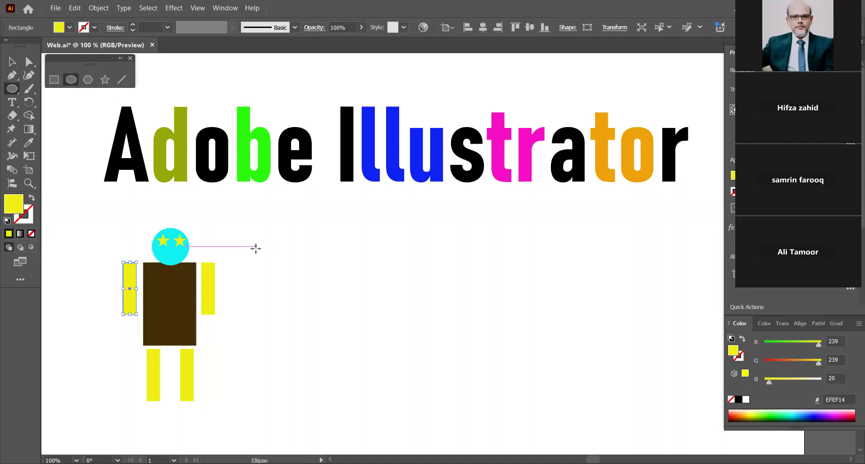
{"action": "left_click_drag", "start_coordinate": [267, 254], "coordinate": [420, 334]}
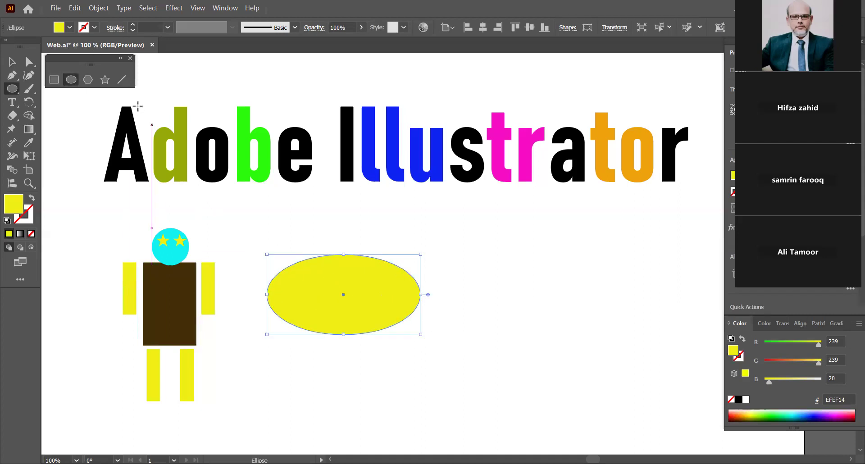
{"action": "left_click", "coordinate": [105, 80]}
{"action": "left_click_drag", "start_coordinate": [487, 240], "coordinate": [510, 275]}
{"action": "left_click", "coordinate": [122, 80]}
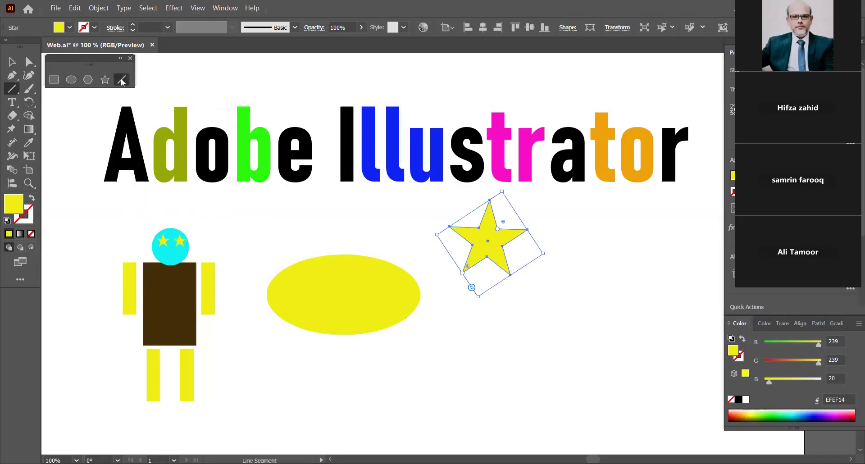
{"action": "left_click_drag", "start_coordinate": [666, 240], "coordinate": [549, 311]}
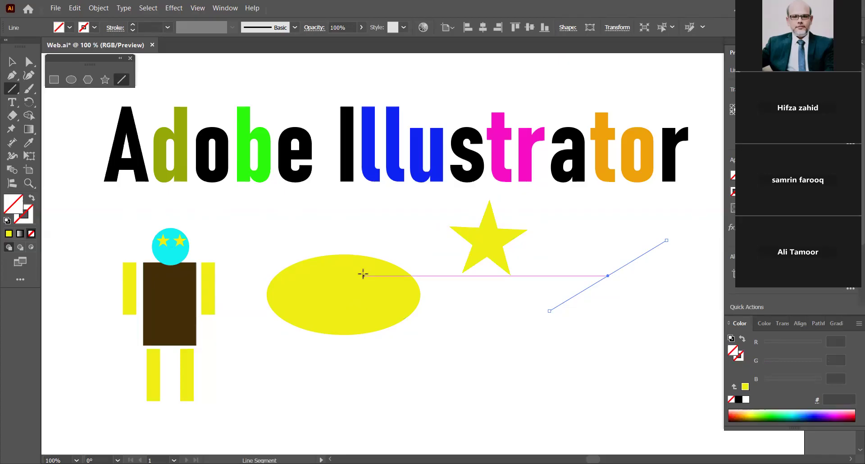
Step: Add a point text starting at the figure's legs reading "for selection press v" and begin a second line
{"action": "scroll", "coordinate": [363, 272], "scroll_direction": "down", "scroll_amount": 3}
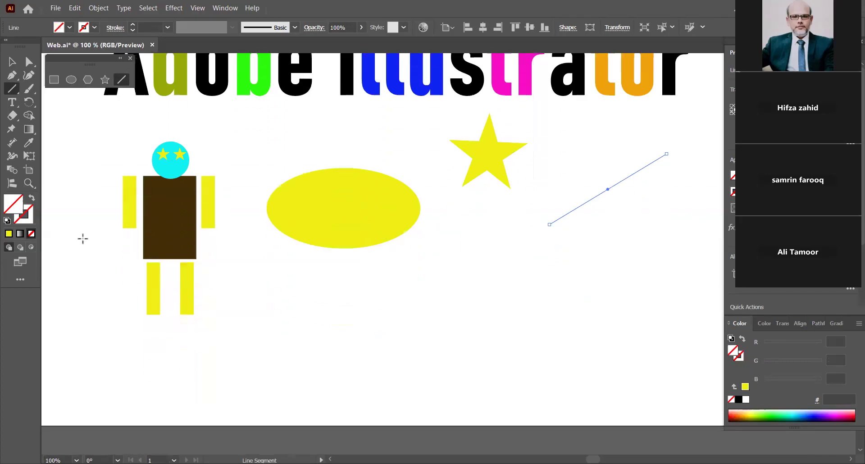
{"action": "left_click", "coordinate": [12, 102]}
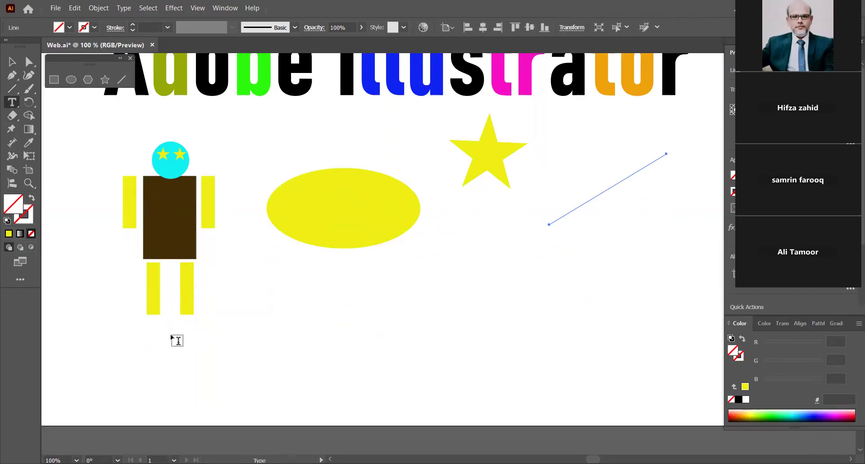
{"action": "left_click", "coordinate": [174, 338]}
{"action": "left_click_drag", "start_coordinate": [181, 335], "coordinate": [211, 334]}
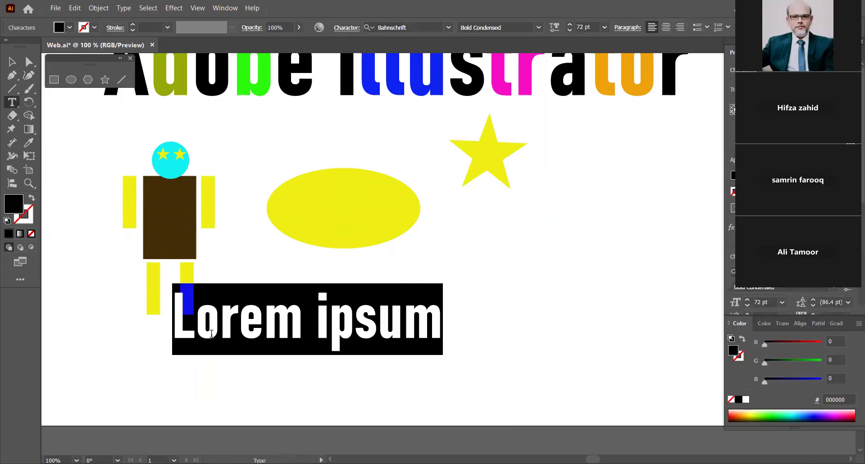
{"action": "left_click_drag", "start_coordinate": [175, 328], "coordinate": [430, 328]}
{"action": "type", "text": "for "}
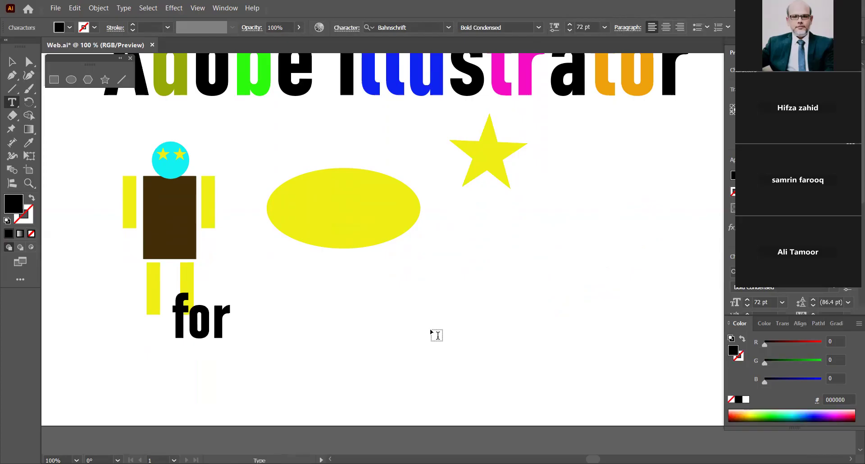
{"action": "type", "text": "sele"}
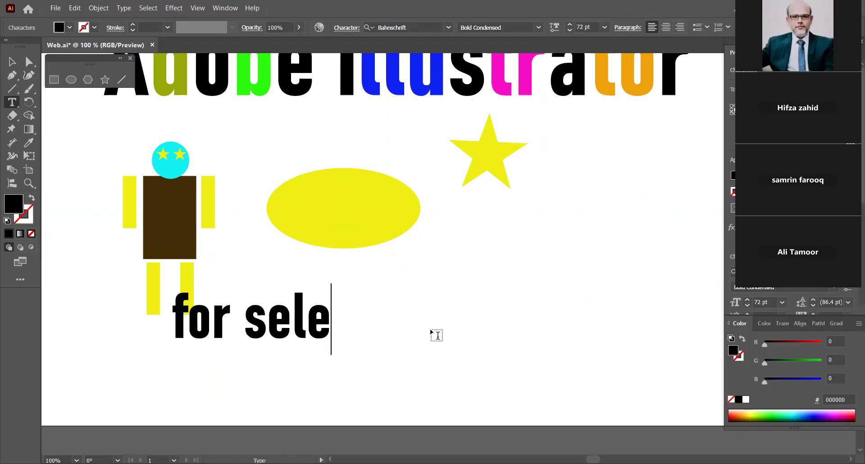
{"action": "type", "text": "ction     pre"}
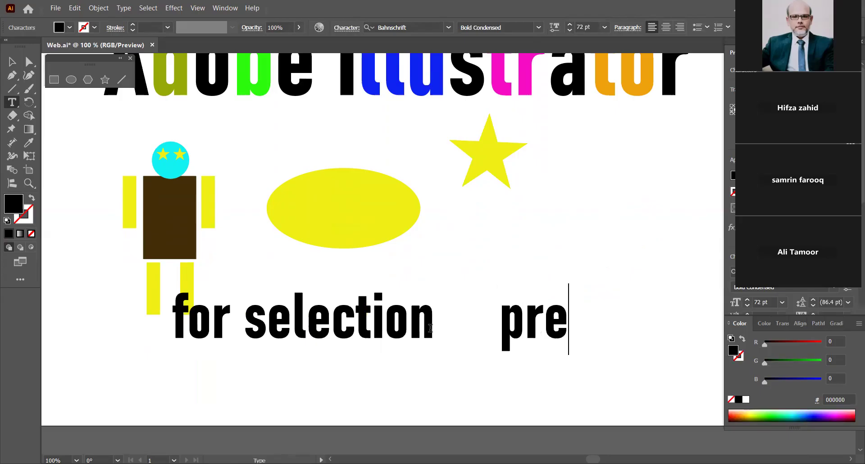
{"action": "type", "text": "ss v"}
{"action": "key", "text": "Return"}
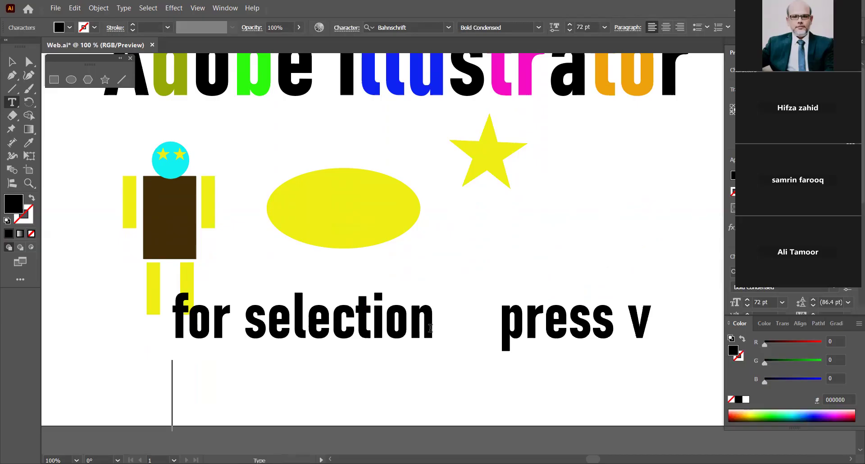
Step: Write "for copy pres alt from kb" as the second line of the text
{"action": "type", "text": "for"}
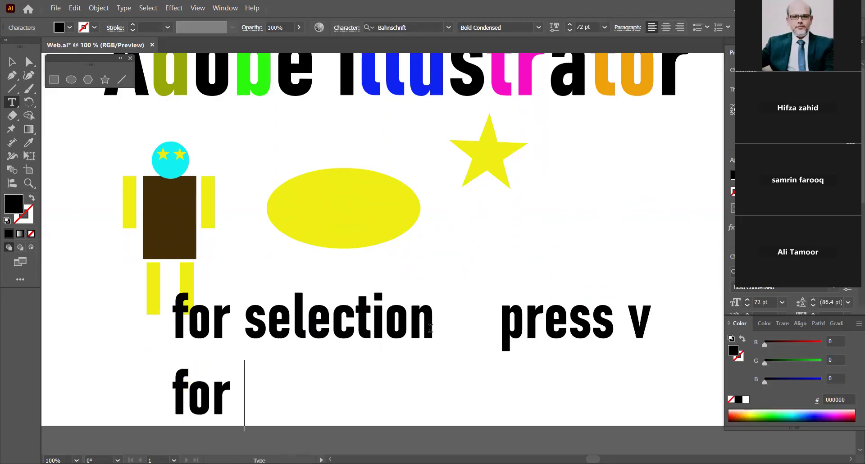
{"action": "type", "text": "copy"}
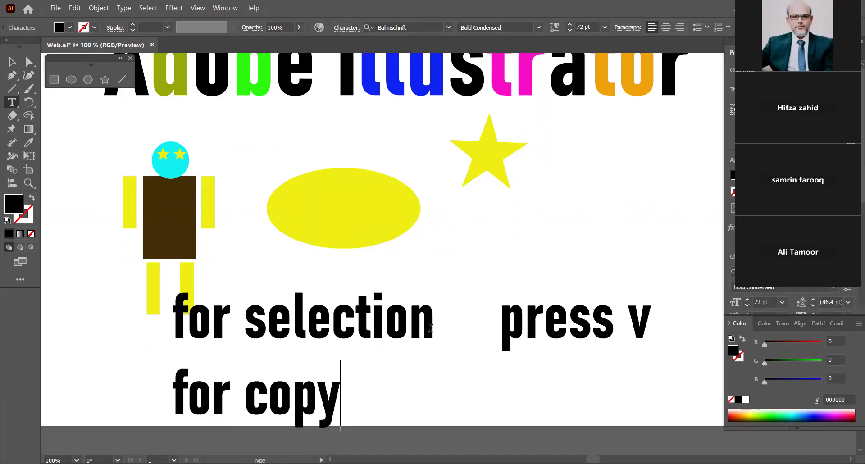
{"action": "type", "text": " pres"}
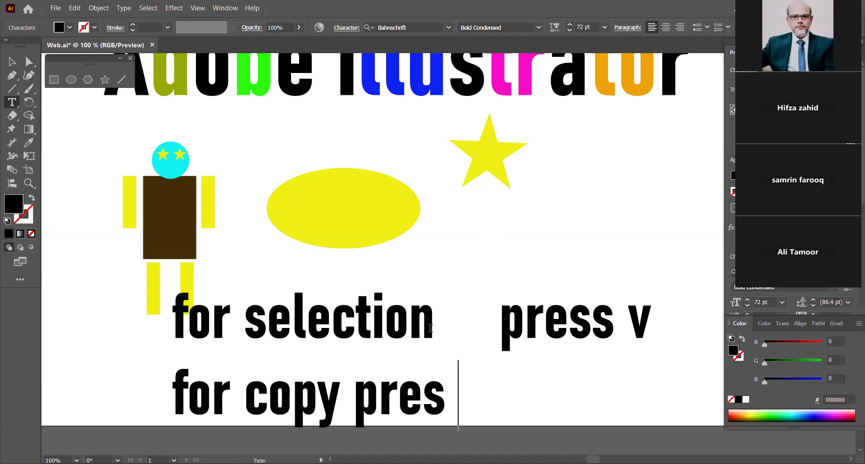
{"action": "type", "text": " a"}
{"action": "key", "text": "BackSpace"}
{"action": "type", "text": "s"}
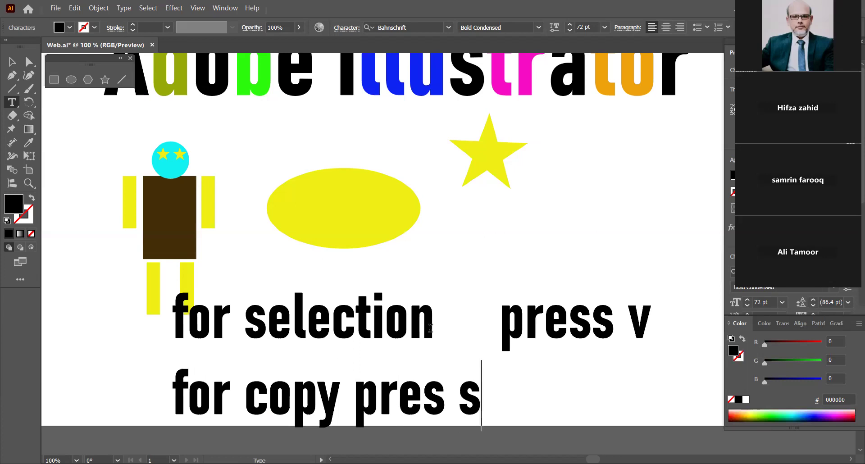
{"action": "key", "text": "BackSpace"}
{"action": "type", "text": "aly"}
{"action": "key", "text": "BackSpace"}
{"action": "type", "text": "t fro"}
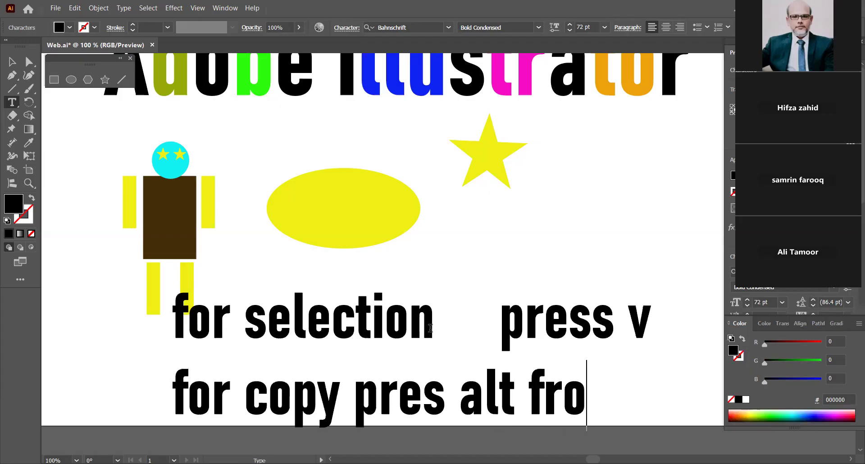
{"action": "type", "text": "m ke"}
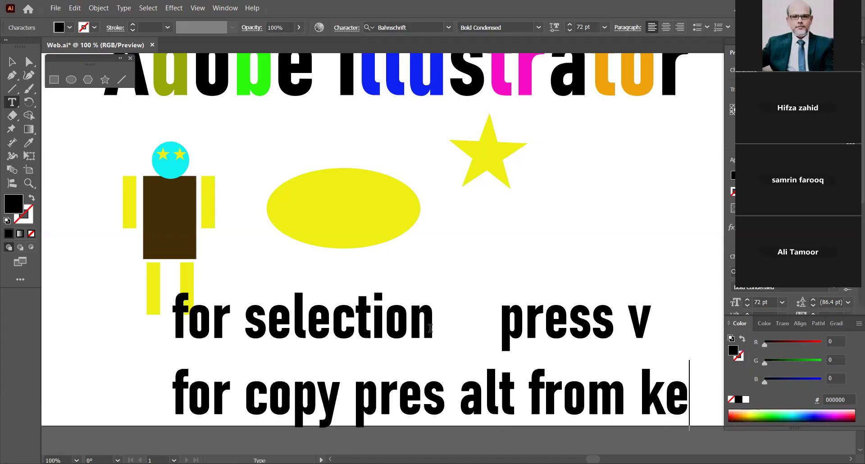
{"action": "key", "text": "BackSpace"}
{"action": "type", "text": "b"}
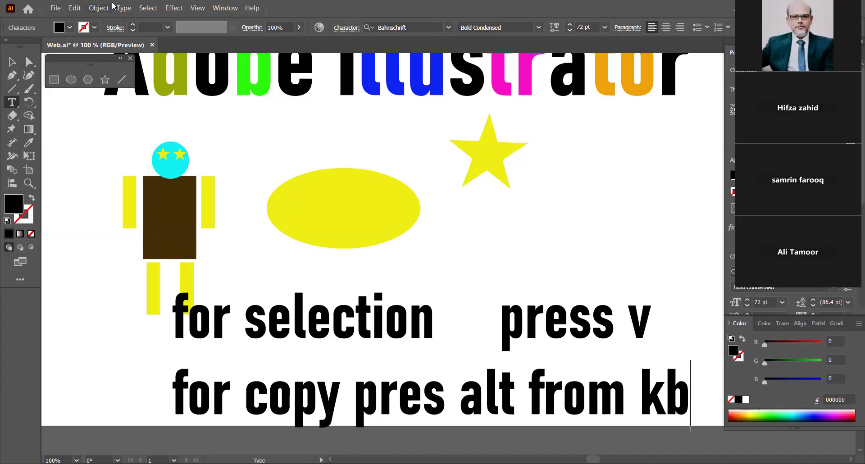
Step: Start an export of the artwork with Adobe PDF (*.PDF) as the file type
{"action": "left_click", "coordinate": [55, 8]}
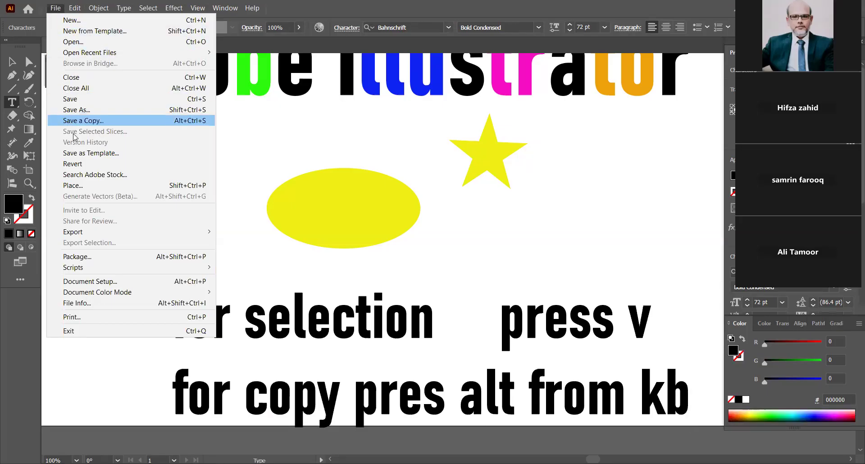
{"action": "mouse_move", "coordinate": [94, 231]}
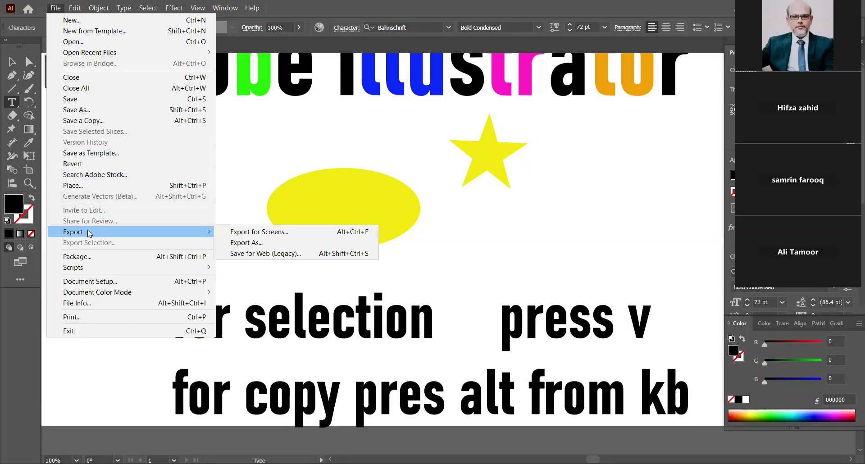
{"action": "left_click", "coordinate": [247, 242]}
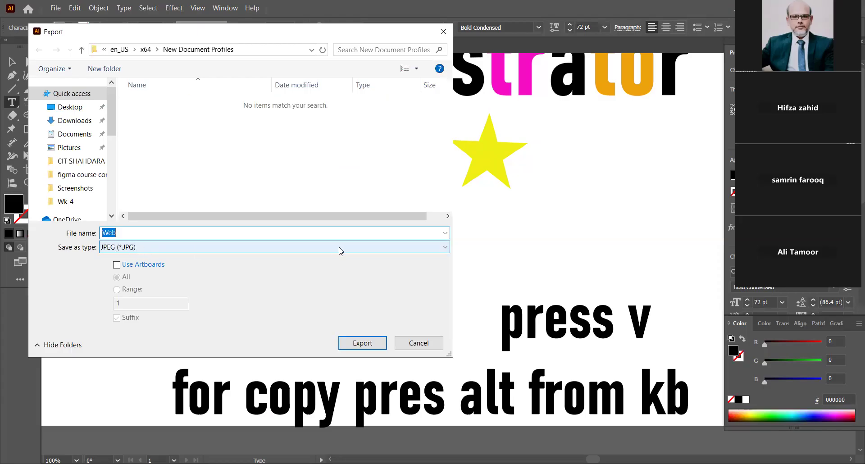
{"action": "left_click", "coordinate": [415, 251]}
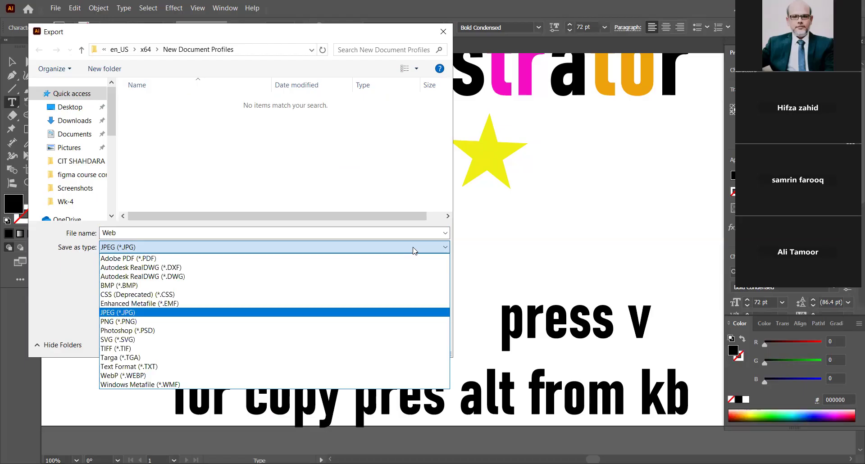
{"action": "left_click", "coordinate": [139, 260]}
Step: Name the export asg-1, choose the Desktop as its folder and export the PDF with the Smallest File Size (PDF 1.6) preset
{"action": "left_click_drag", "start_coordinate": [119, 233], "coordinate": [97, 236]}
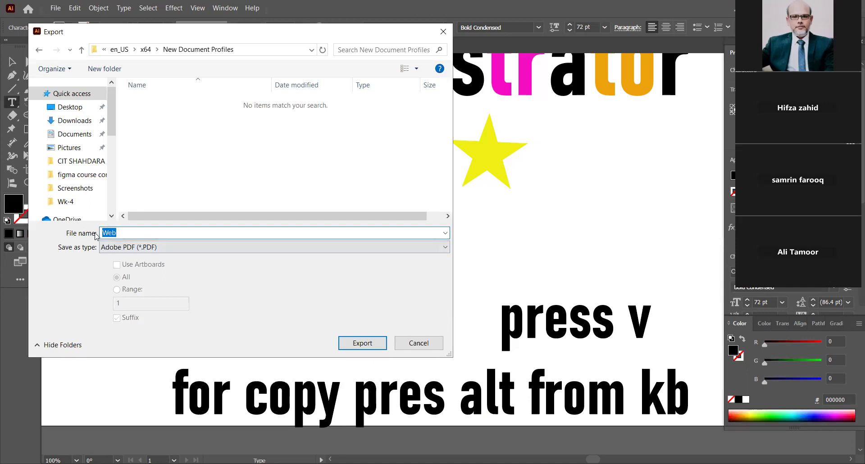
{"action": "type", "text": "asg-1"}
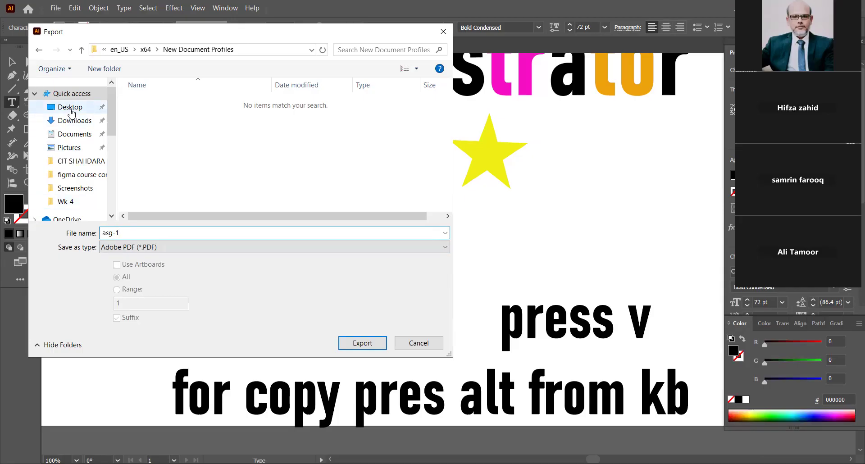
{"action": "left_click", "coordinate": [70, 108]}
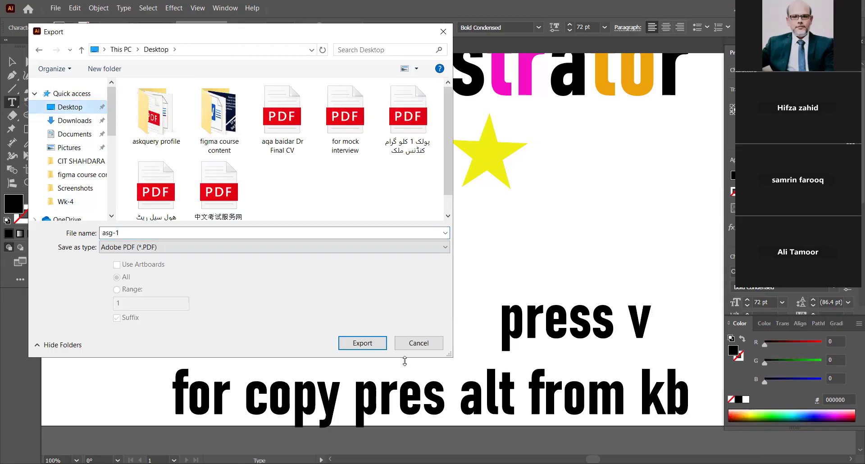
{"action": "left_click", "coordinate": [354, 343]}
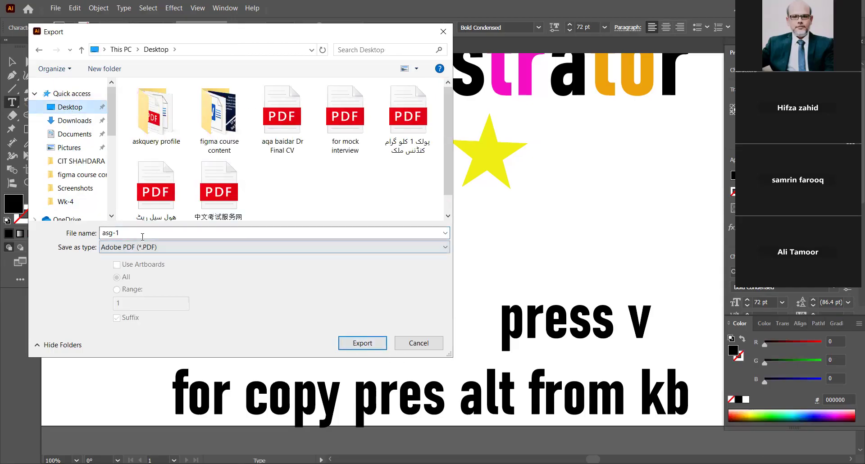
{"action": "left_click", "coordinate": [363, 344]}
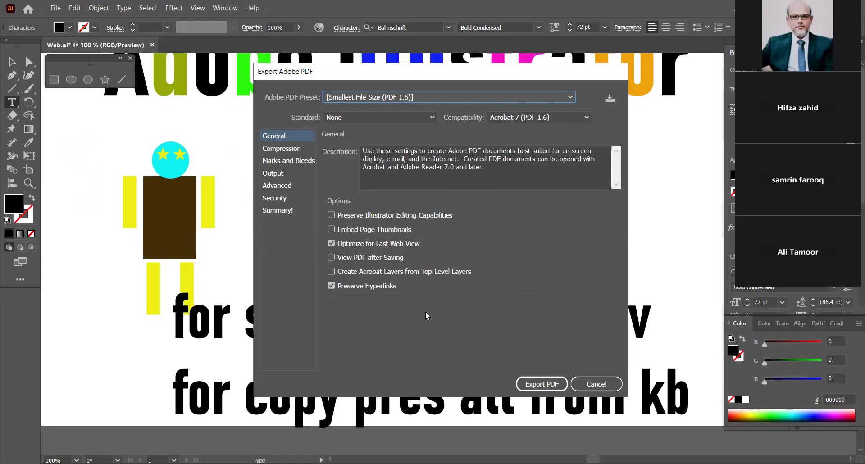
{"action": "left_click", "coordinate": [546, 388]}
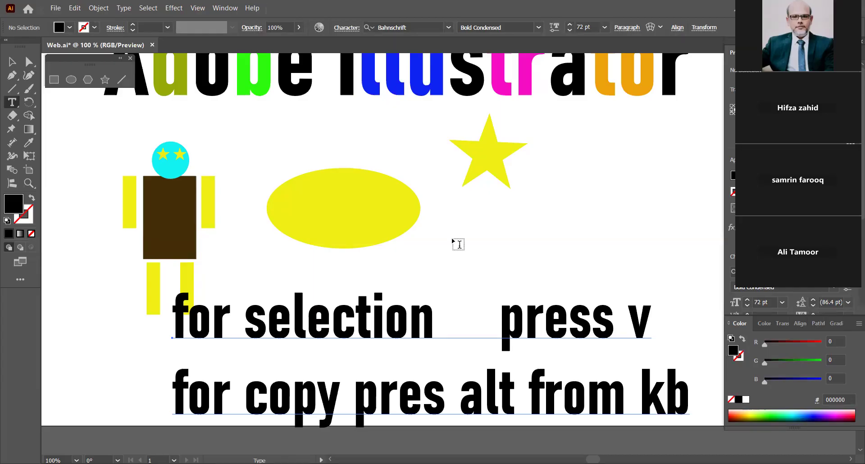
Step: Shrink the "Adobe Illustrator" text to well under half its width and place it in the artboard's upper-right corner
{"action": "scroll", "coordinate": [456, 243], "scroll_direction": "down", "scroll_amount": 2}
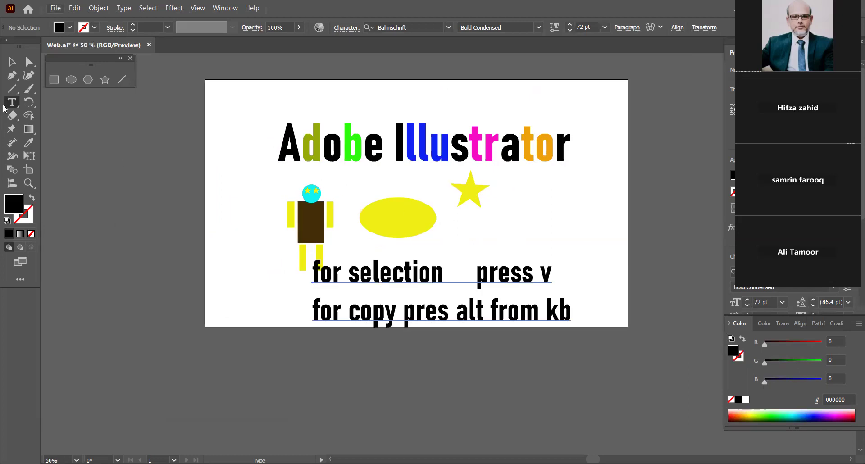
{"action": "left_click_drag", "start_coordinate": [290, 137], "coordinate": [581, 149]}
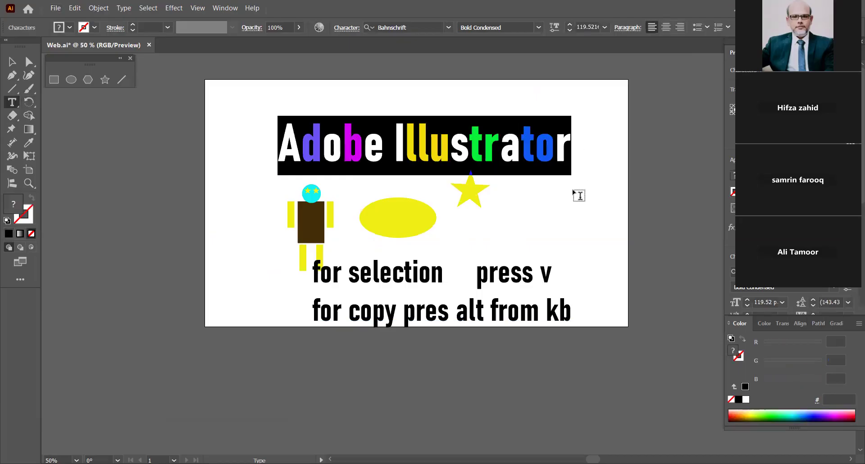
{"action": "left_click", "coordinate": [13, 61]}
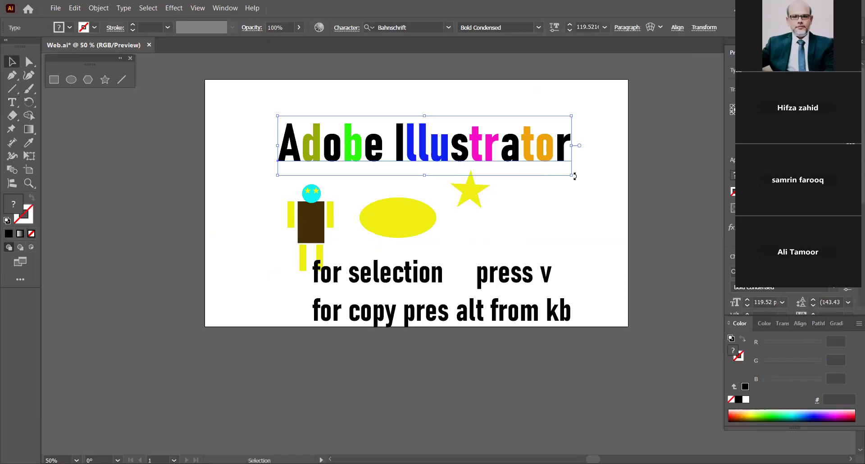
{"action": "left_click_drag", "start_coordinate": [571, 176], "coordinate": [645, 113]}
Step: Move the figure together with the two-line text up and left, close to the artboard's left edge
{"action": "left_click_drag", "start_coordinate": [269, 164], "coordinate": [338, 288]}
{"action": "left_click_drag", "start_coordinate": [284, 179], "coordinate": [216, 148]}
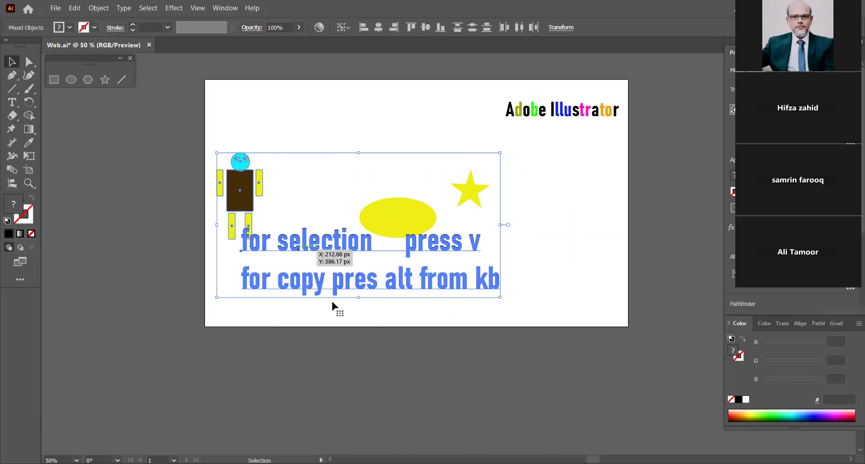
Step: Move the two-line shortcut text alone to the right, into the artboard's lower-right corner
{"action": "left_click", "coordinate": [535, 302]}
{"action": "left_click_drag", "start_coordinate": [335, 255], "coordinate": [460, 256]}
{"action": "mouse_move", "coordinate": [389, 147]}
{"action": "left_mouse_down"}
{"action": "mouse_move", "coordinate": [461, 141]}
{"action": "mouse_move", "coordinate": [287, 147]}
{"action": "mouse_move", "coordinate": [372, 148]}
{"action": "left_mouse_up"}
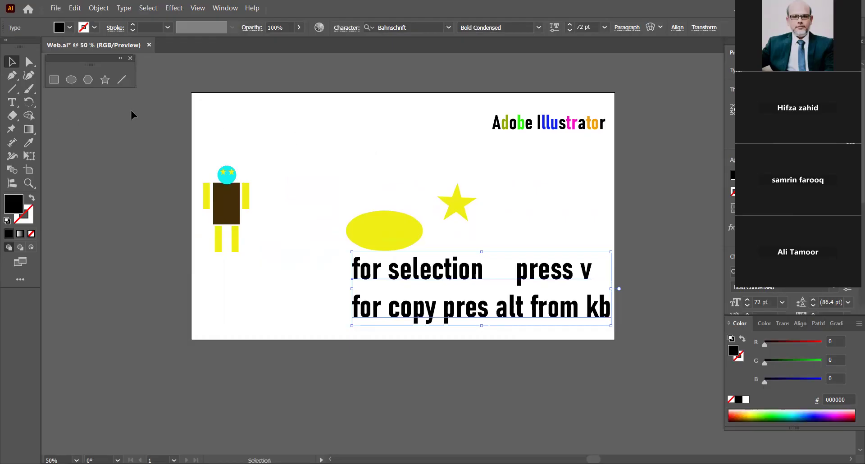
Step: Add a portrait artboard about 419 × 784 px to the right of the first artboard and widen it to about 487 px
{"action": "left_click_drag", "start_coordinate": [391, 129], "coordinate": [477, 105]}
{"action": "left_click_drag", "start_coordinate": [492, 106], "coordinate": [270, 114]}
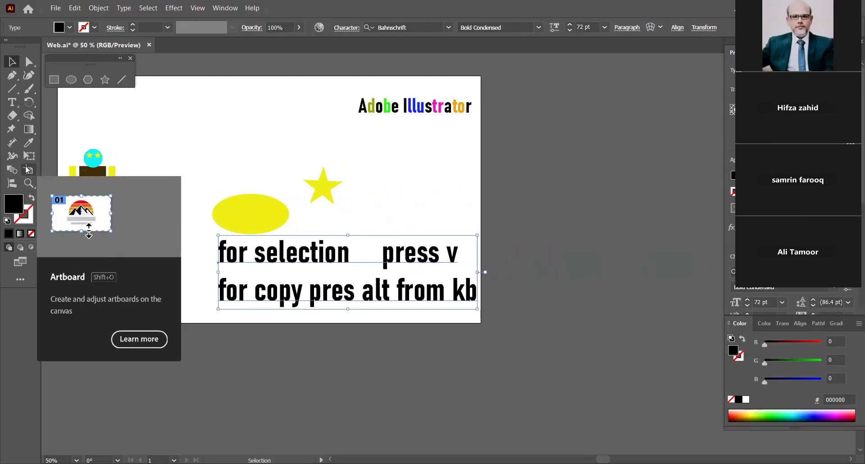
{"action": "left_click", "coordinate": [28, 170]}
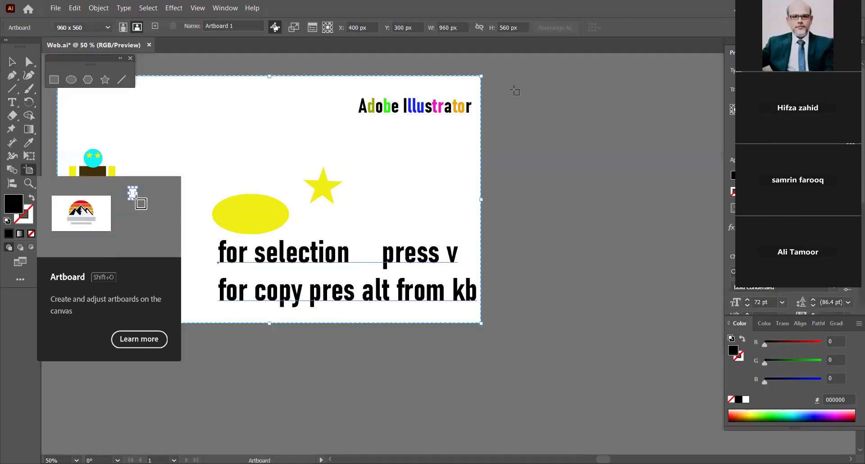
{"action": "left_click_drag", "start_coordinate": [503, 78], "coordinate": [688, 424]}
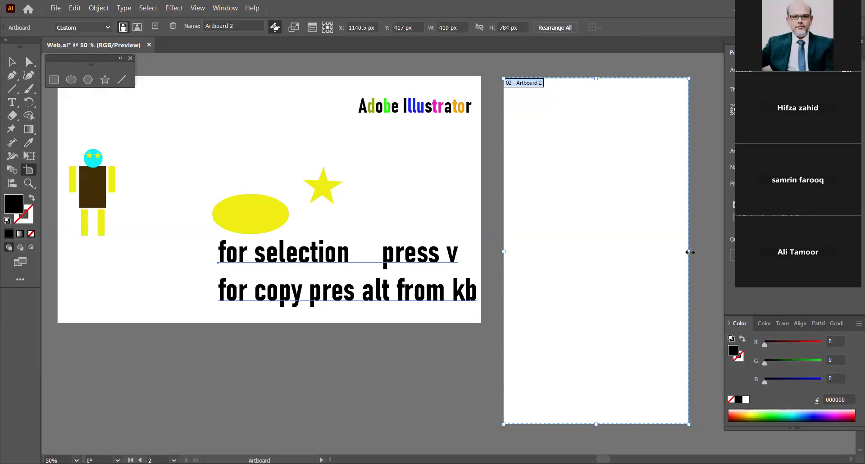
{"action": "left_click_drag", "start_coordinate": [691, 252], "coordinate": [704, 253]}
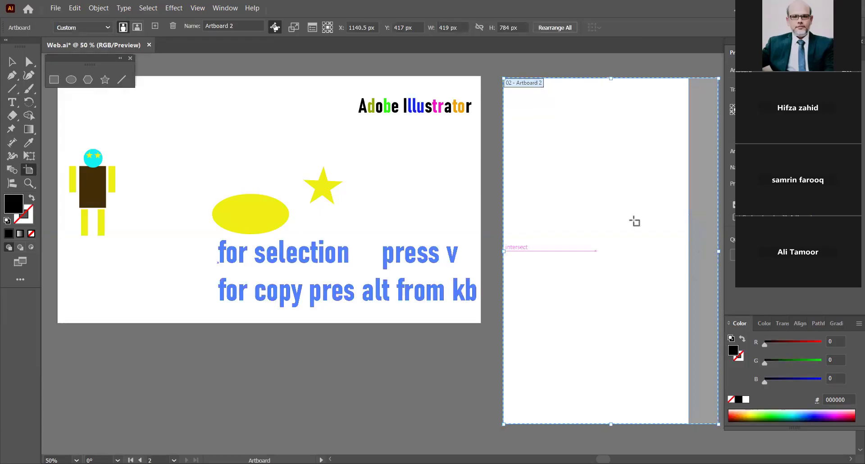
{"action": "left_click_drag", "start_coordinate": [632, 161], "coordinate": [500, 162]}
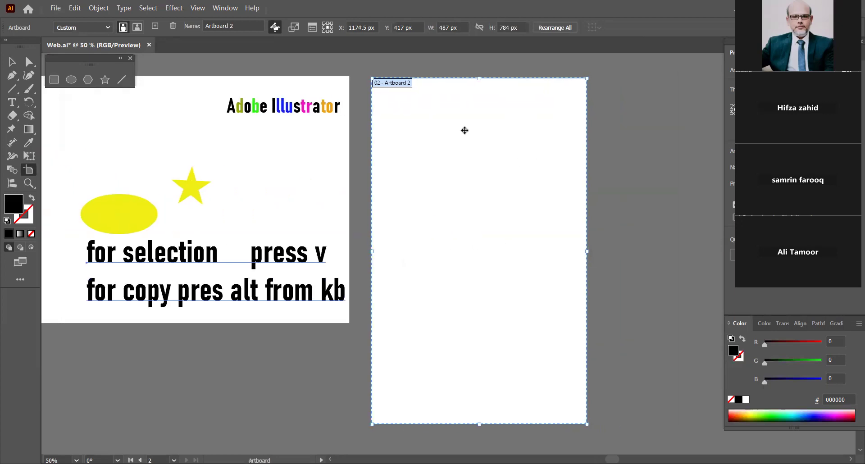
{"action": "left_click", "coordinate": [611, 174]}
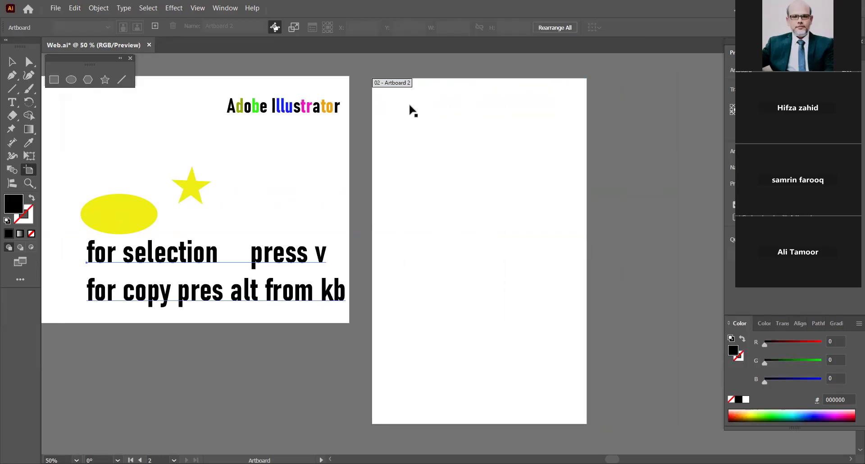
Step: Add three more portrait artboards in a row to the right of the second, the last about 629 × 794 px
{"action": "left_click_drag", "start_coordinate": [465, 166], "coordinate": [200, 172]}
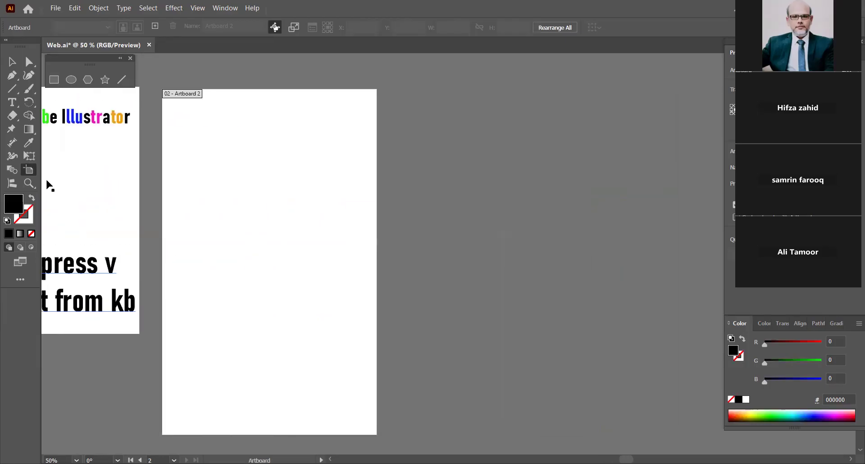
{"action": "left_click_drag", "start_coordinate": [408, 96], "coordinate": [582, 397]}
{"action": "scroll", "coordinate": [419, 257], "scroll_direction": "right", "scroll_amount": 5}
{"action": "scroll", "coordinate": [419, 257], "scroll_direction": "up", "scroll_amount": 1}
{"action": "left_click_drag", "start_coordinate": [439, 97], "coordinate": [626, 429]}
{"action": "left_click_drag", "start_coordinate": [459, 223], "coordinate": [160, 228]}
{"action": "left_click_drag", "start_coordinate": [324, 84], "coordinate": [602, 435]}
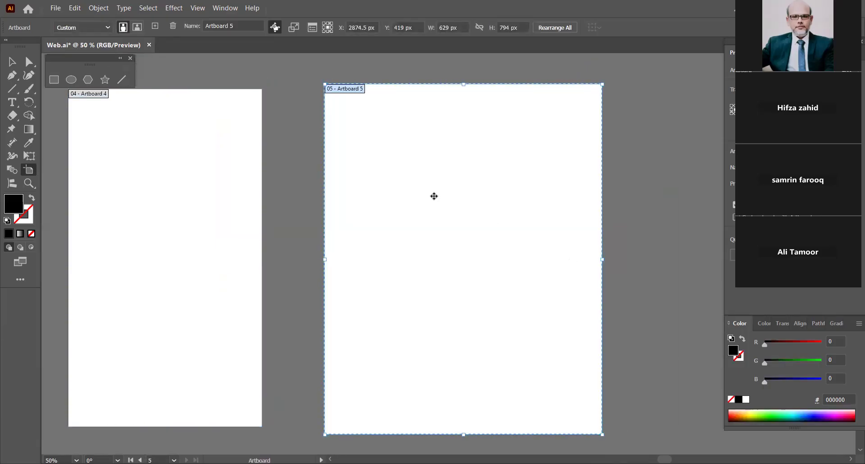
Step: Add a landscape artboard about 1216 × 765 px to the right of the fifth, and make the first artboard active
{"action": "left_click_drag", "start_coordinate": [423, 201], "coordinate": [87, 187]}
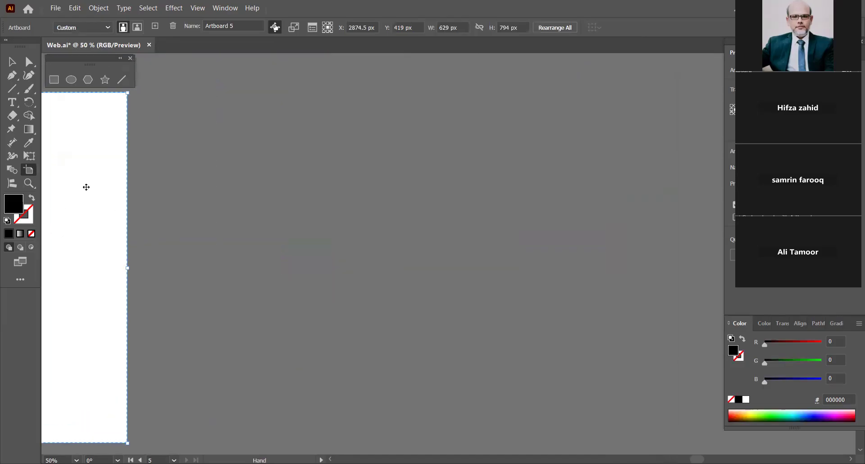
{"action": "left_click_drag", "start_coordinate": [165, 92], "coordinate": [701, 430]}
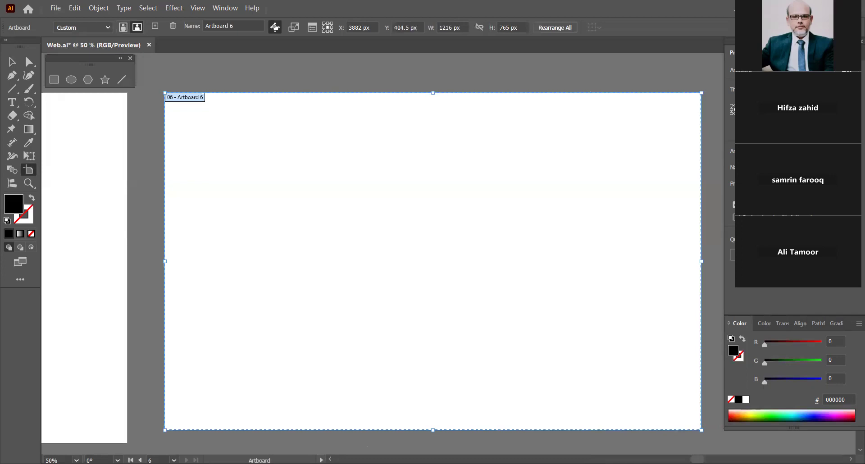
{"action": "left_click_drag", "start_coordinate": [696, 459], "coordinate": [594, 459]}
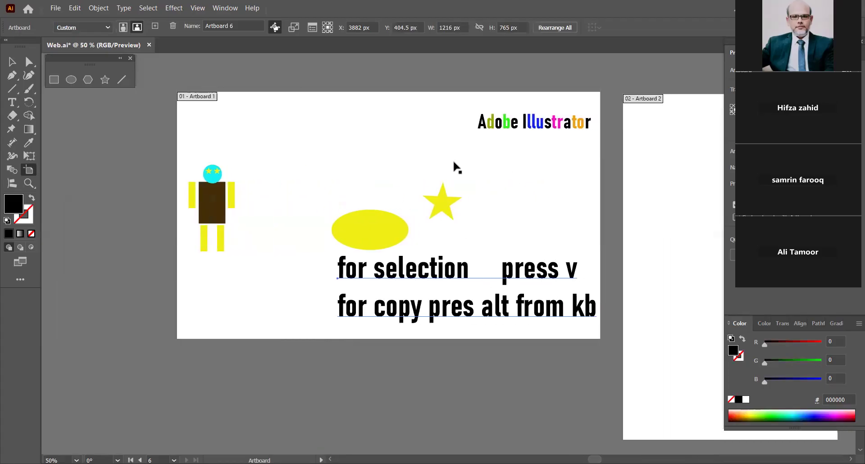
{"action": "left_click_drag", "start_coordinate": [542, 141], "coordinate": [540, 122]}
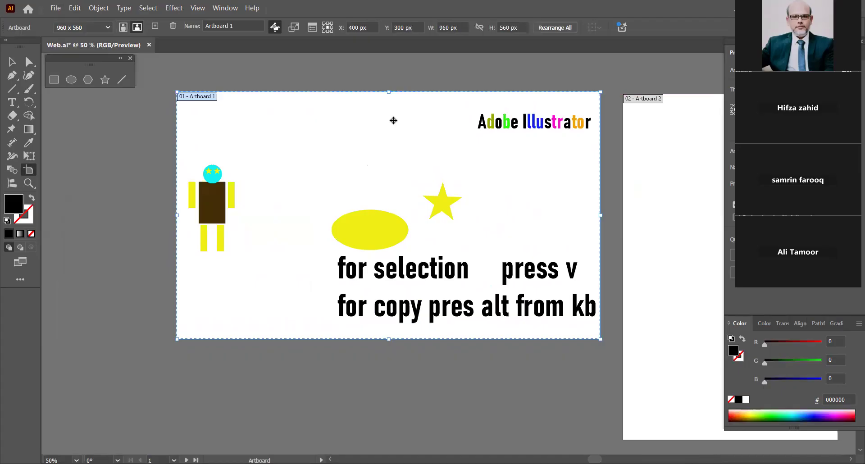
{"action": "left_click", "coordinate": [55, 9]}
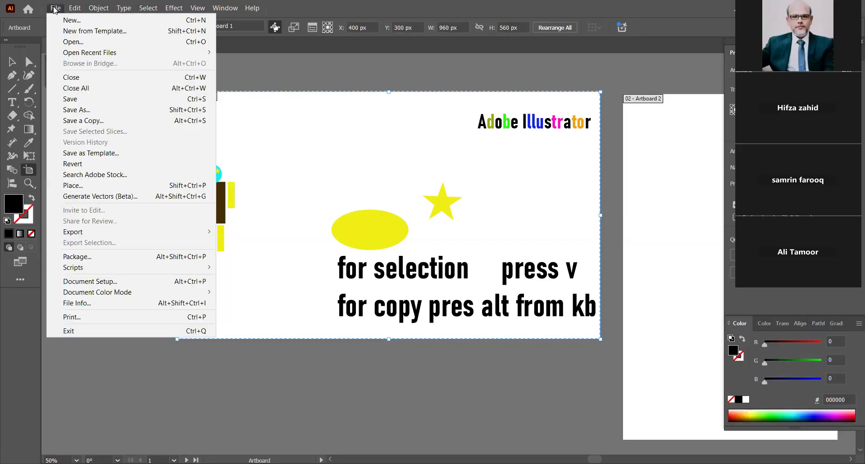
{"action": "left_click", "coordinate": [68, 110]}
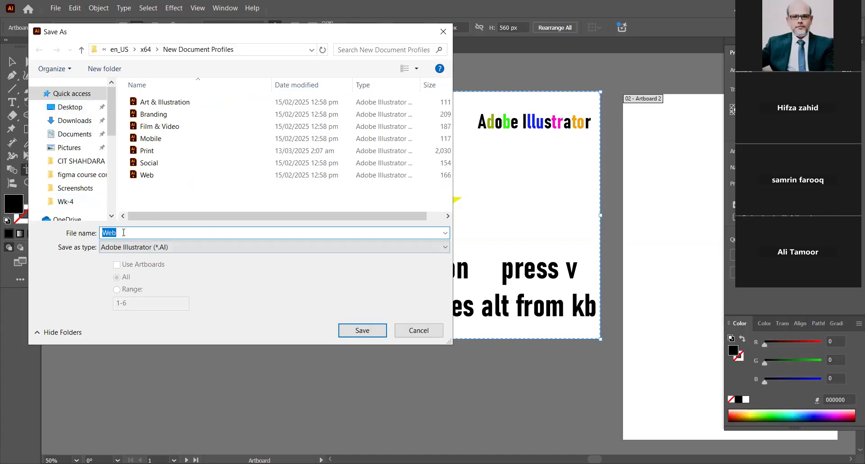
{"action": "left_click", "coordinate": [124, 233]}
{"action": "double_click", "coordinate": [113, 233]}
{"action": "type", "text": "asg-1"}
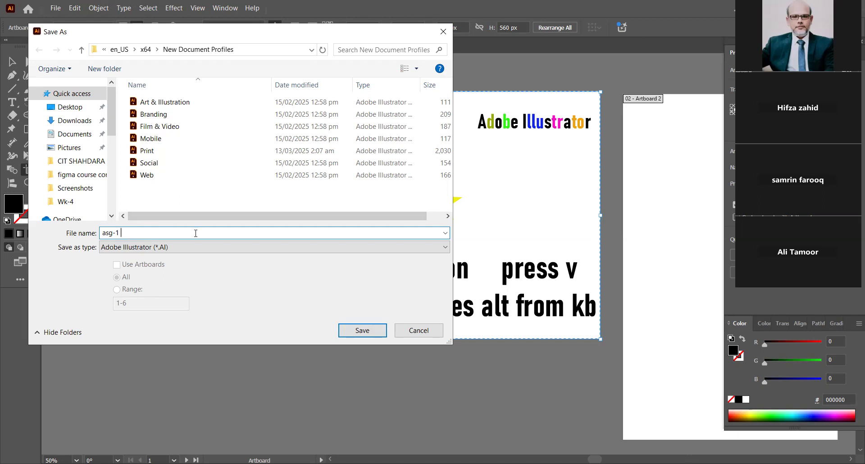
{"action": "left_click", "coordinate": [430, 334]}
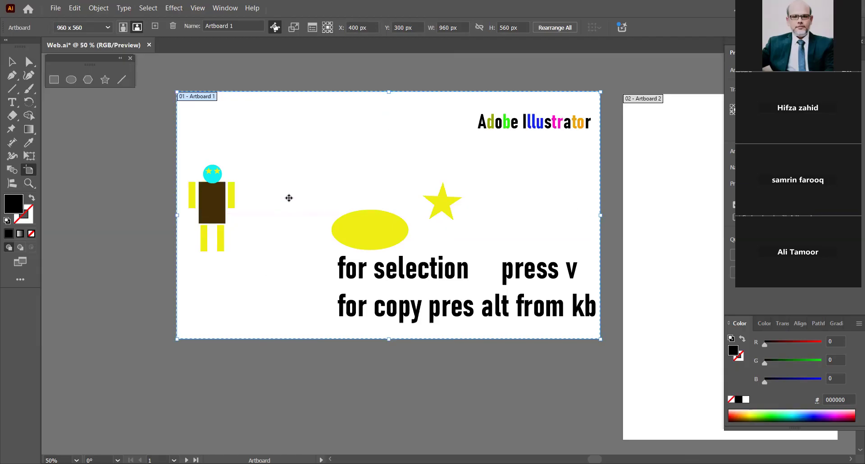
{"action": "left_click", "coordinate": [53, 8]}
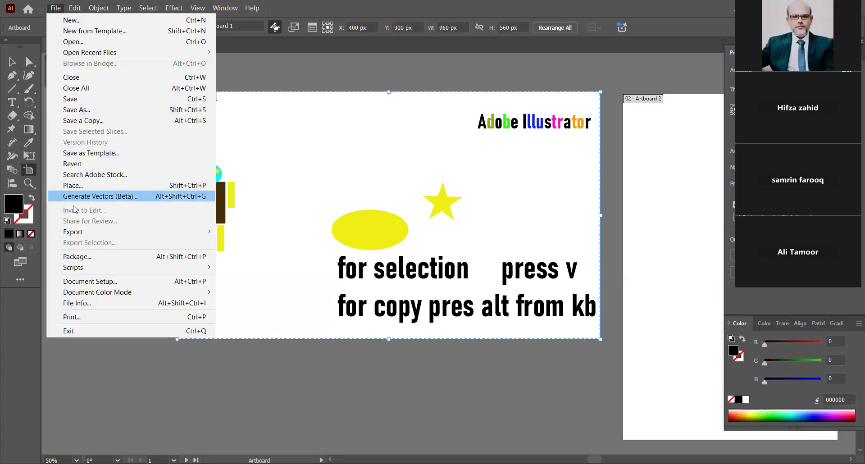
{"action": "mouse_move", "coordinate": [78, 232]}
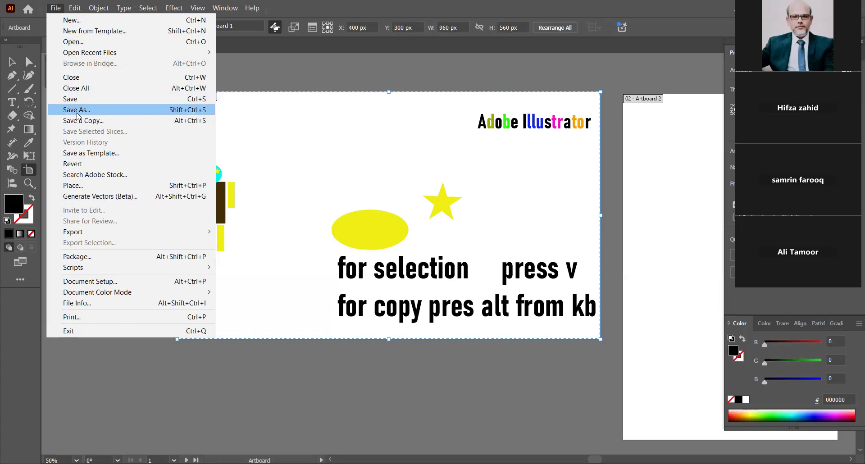
{"action": "left_click", "coordinate": [255, 71]}
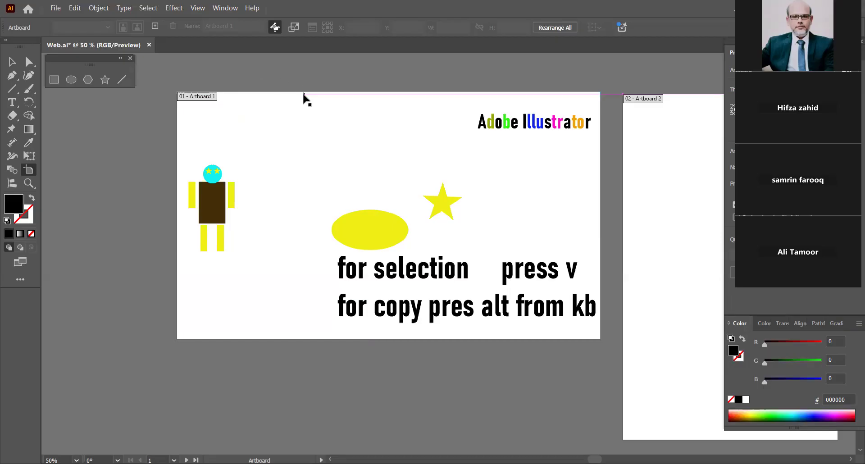
Step: Draw an artboard about 1025 × 678 px around Artboard 1, extending past it above, below and on its left side
{"action": "left_click_drag", "start_coordinate": [149, 79], "coordinate": [600, 378]}
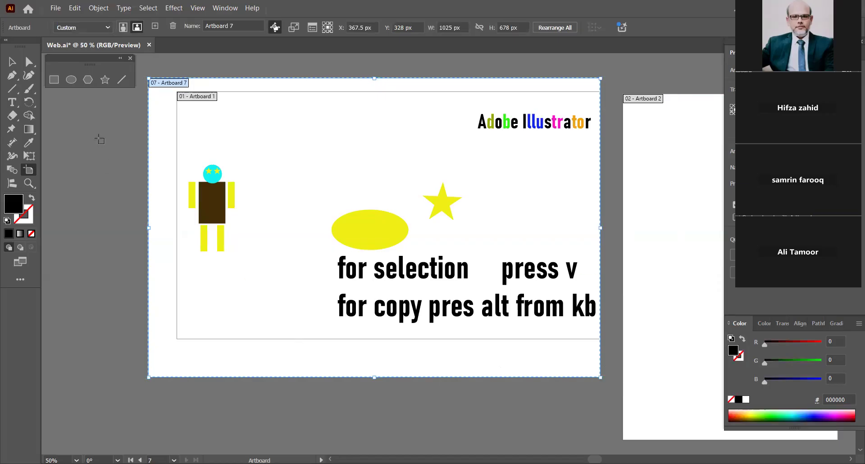
{"action": "left_click", "coordinate": [11, 62]}
{"action": "left_click", "coordinate": [425, 243]}
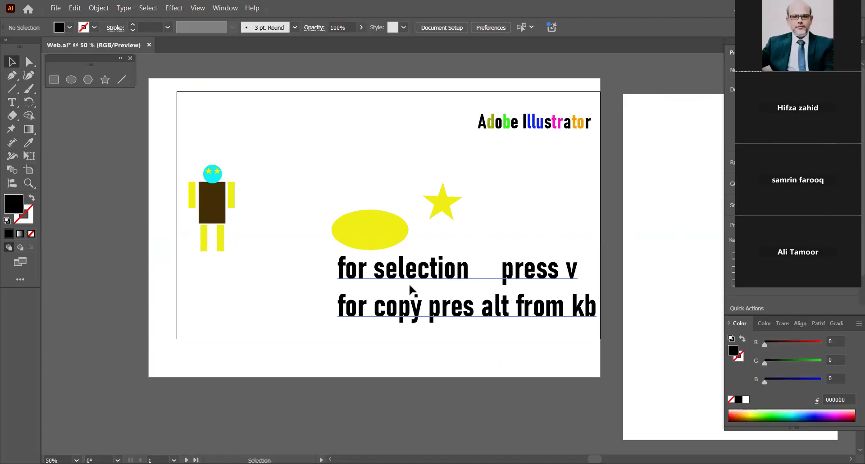
Step: Move the two-line shortcut text left to below the yellow ellipse
{"action": "left_click_drag", "start_coordinate": [446, 277], "coordinate": [340, 273]}
{"action": "left_click", "coordinate": [232, 155]}
Step: Shift the whole artwork slightly left as one group and ungroup it
{"action": "left_click_drag", "start_coordinate": [301, 182], "coordinate": [525, 352]}
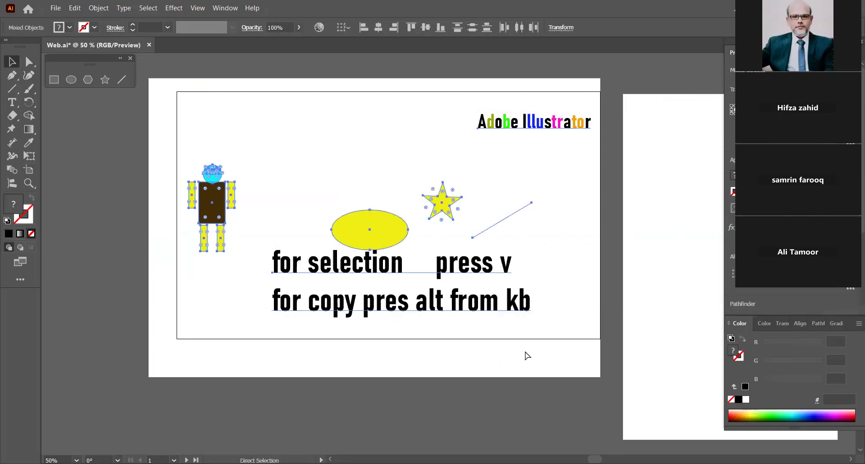
{"action": "key", "text": "v"}
{"action": "left_click_drag", "start_coordinate": [368, 279], "coordinate": [388, 274]}
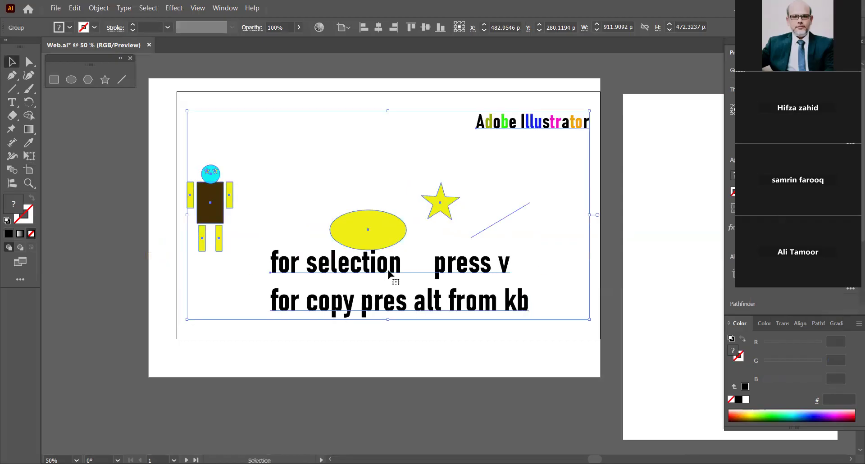
{"action": "right_click", "coordinate": [370, 216]}
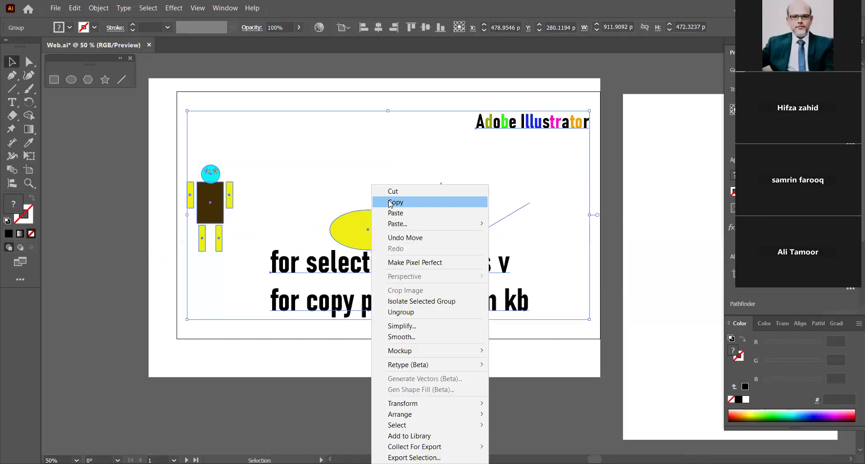
{"action": "left_click", "coordinate": [409, 313]}
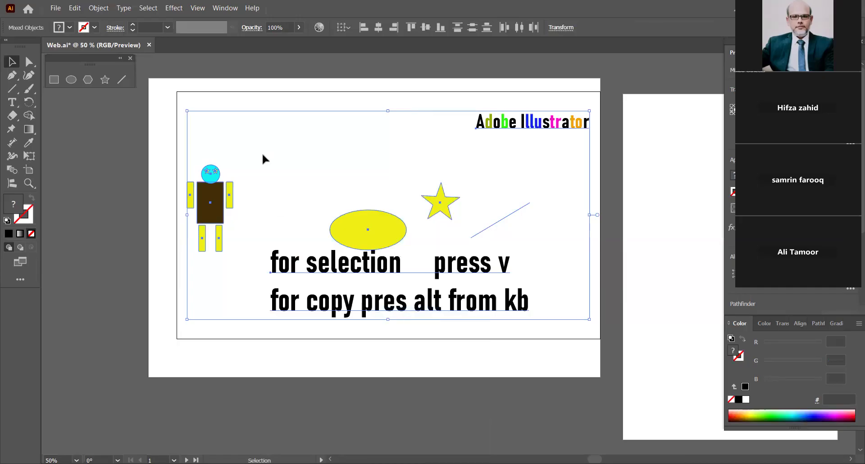